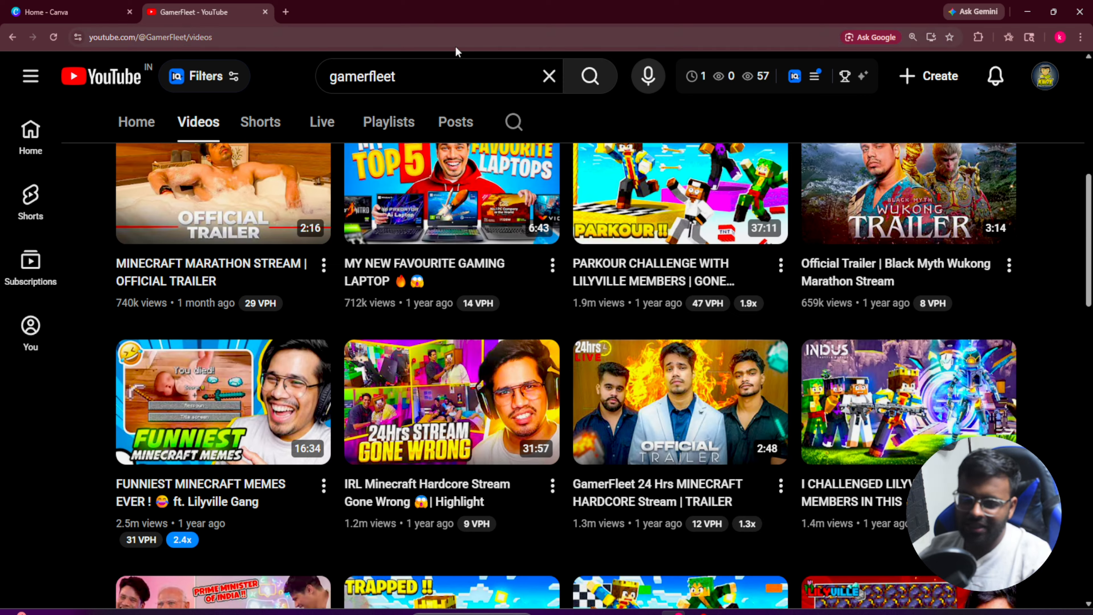
# - Switch to Canva and search the existing designs for "you" from the home page
pyautogui.click(69, 12)
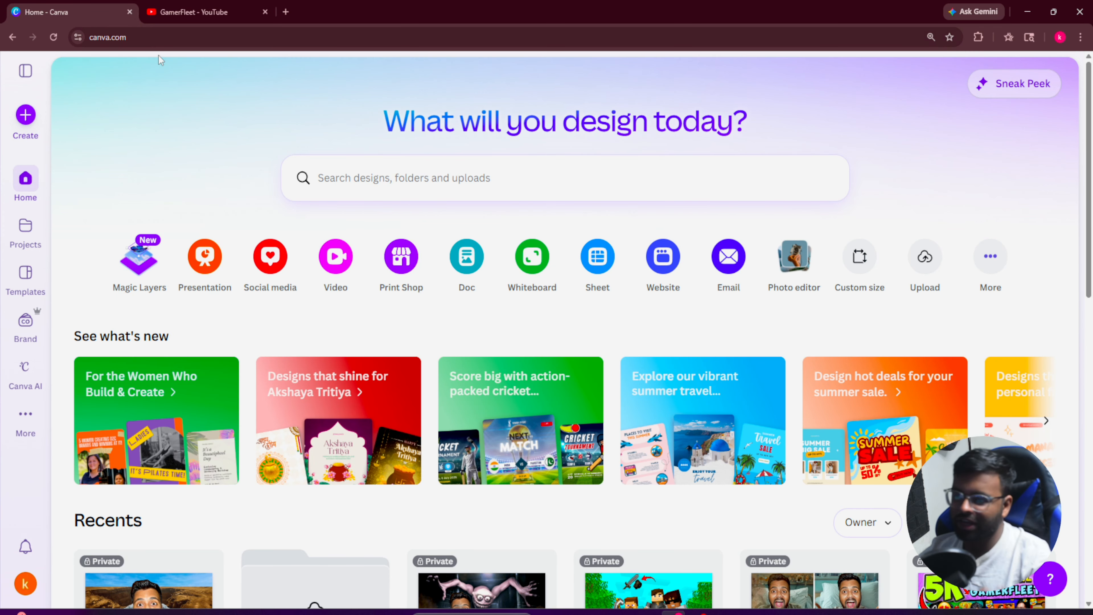
pyautogui.click(397, 181)
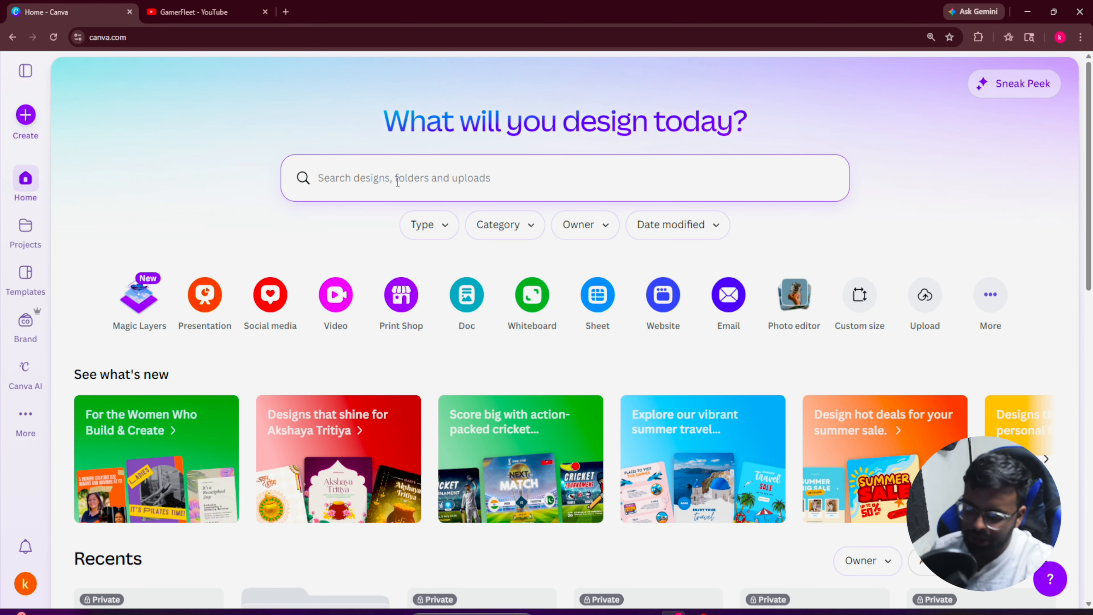
pyautogui.write('you')
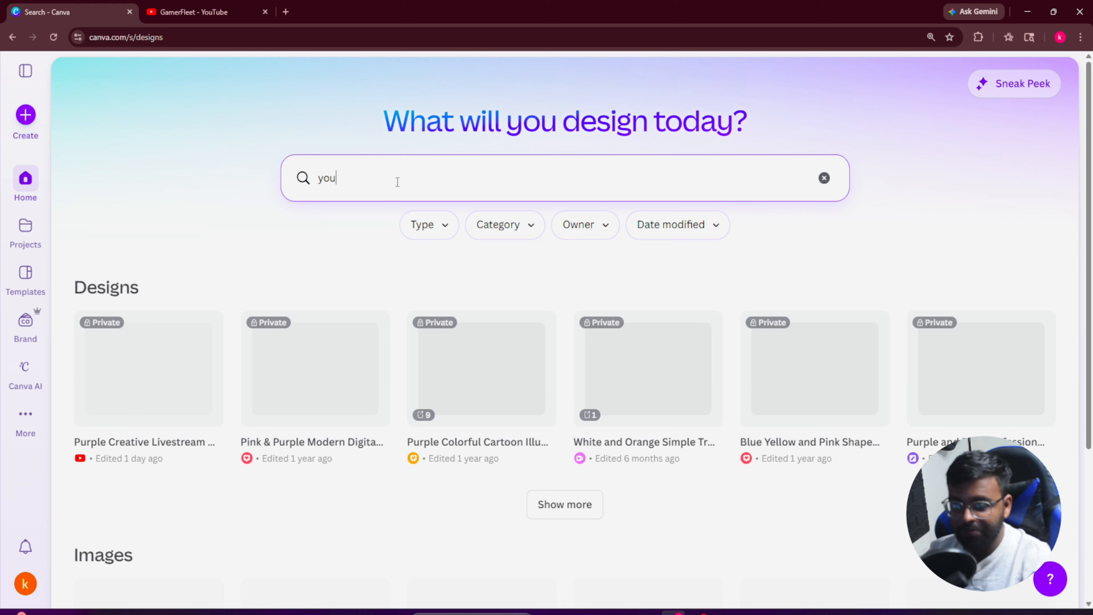
pyautogui.scroll(-3, 797, 442)
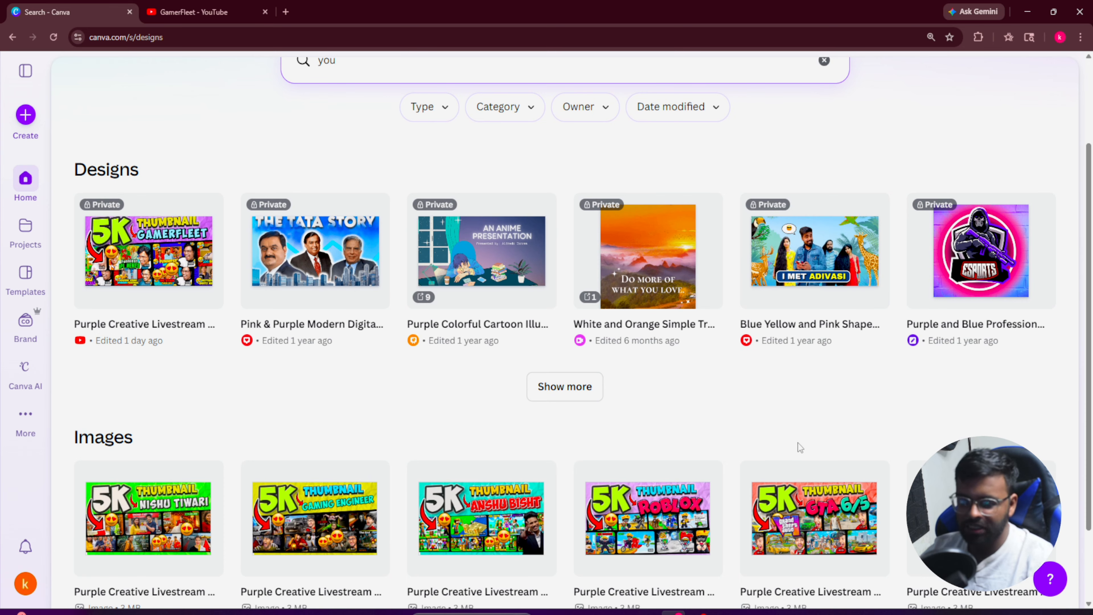
# - Search the design types for "youtube" and create a blank YouTube Thumbnail design of 1280 × 720 px
pyautogui.hotkey('ctrl', '+')
pyautogui.hotkey('ctrl', '+')
pyautogui.hotkey('ctrl', '+')
pyautogui.hotkey('ctrl', '+')
pyautogui.hotkey('ctrl', '+')
pyautogui.hotkey('ctrl', '+')
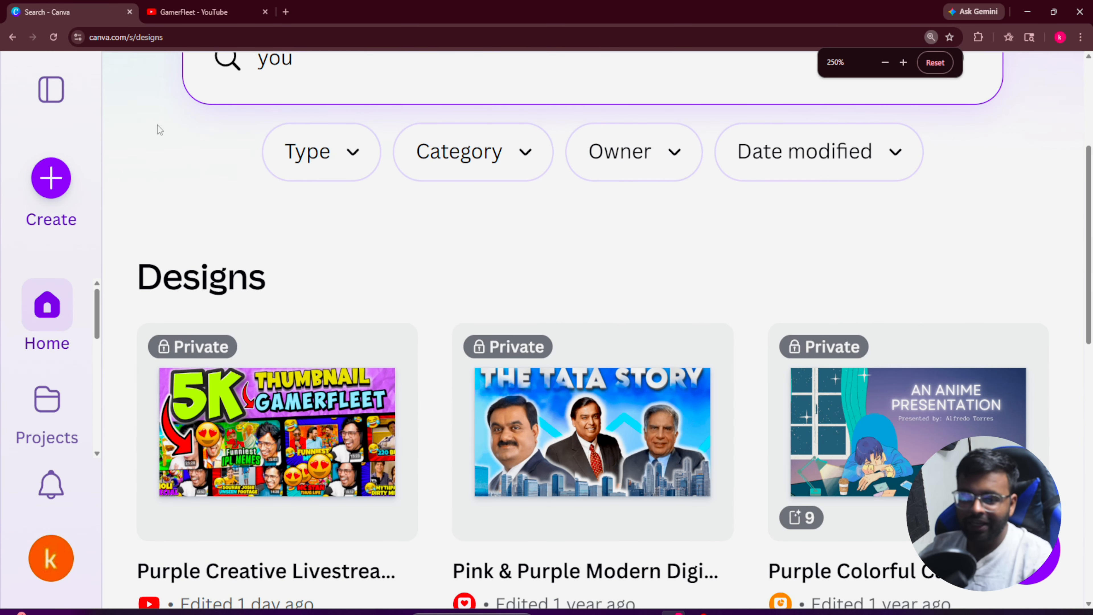
pyautogui.click(39, 194)
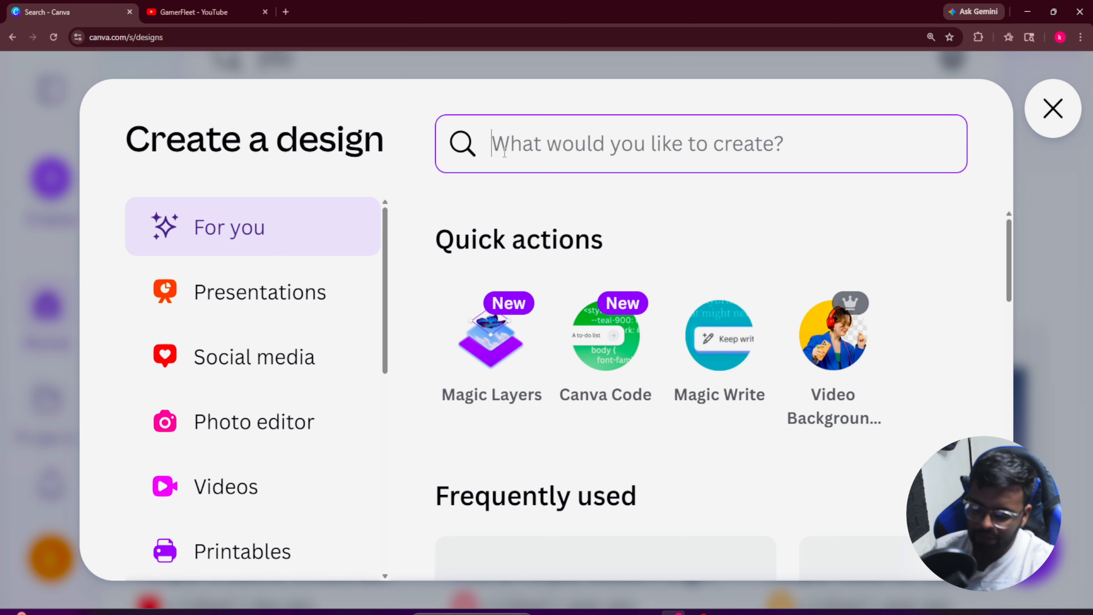
pyautogui.write('youtube')
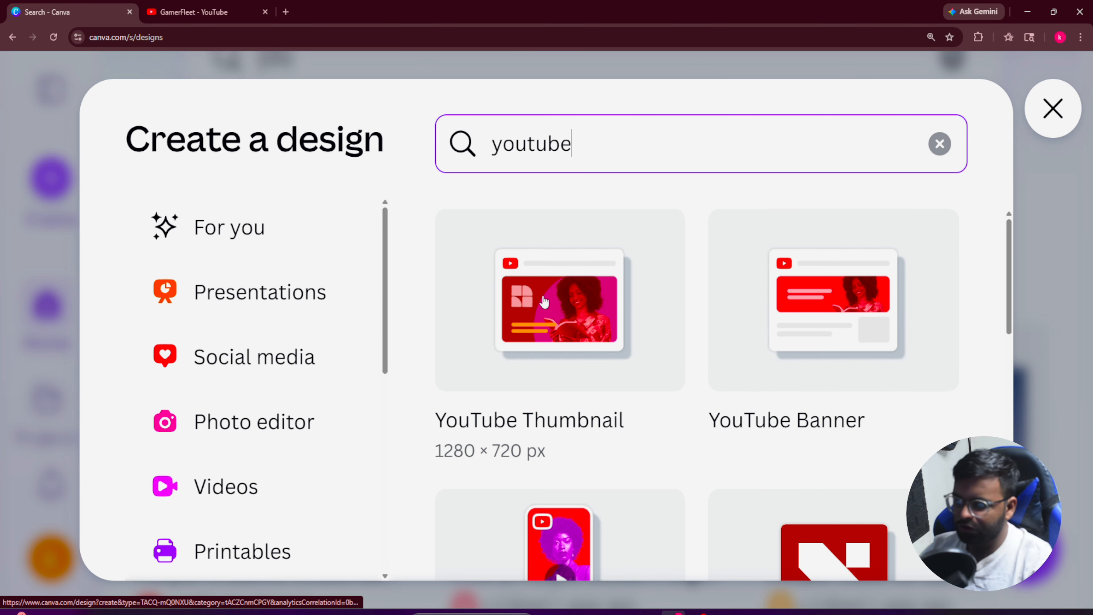
pyautogui.click(519, 322)
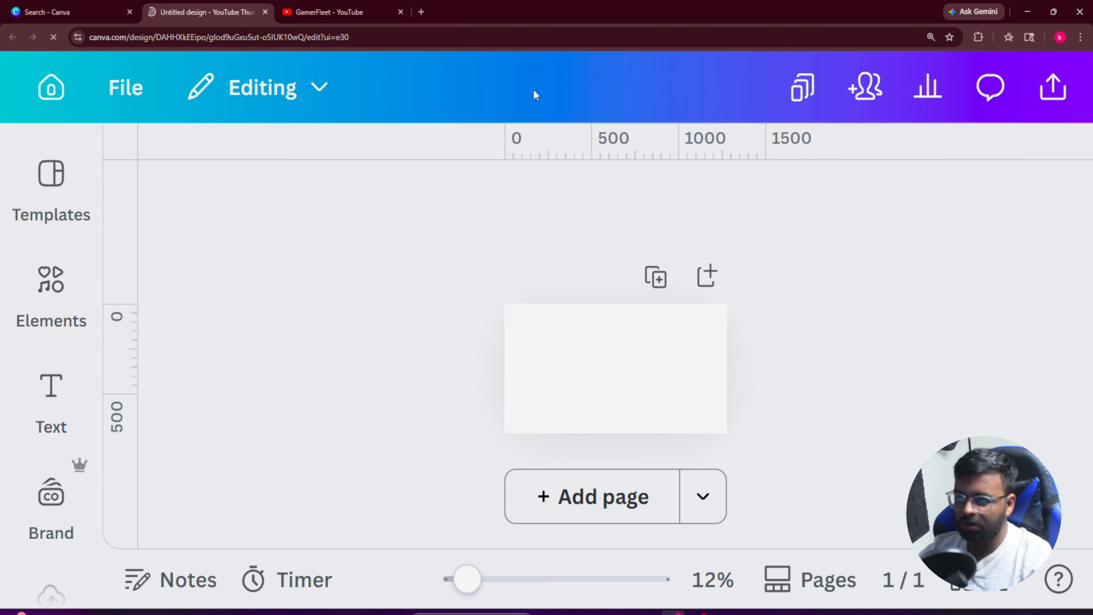
pyautogui.hotkey('ctrl', '-')
pyautogui.hotkey('ctrl', '-')
pyautogui.hotkey('ctrl', '-')
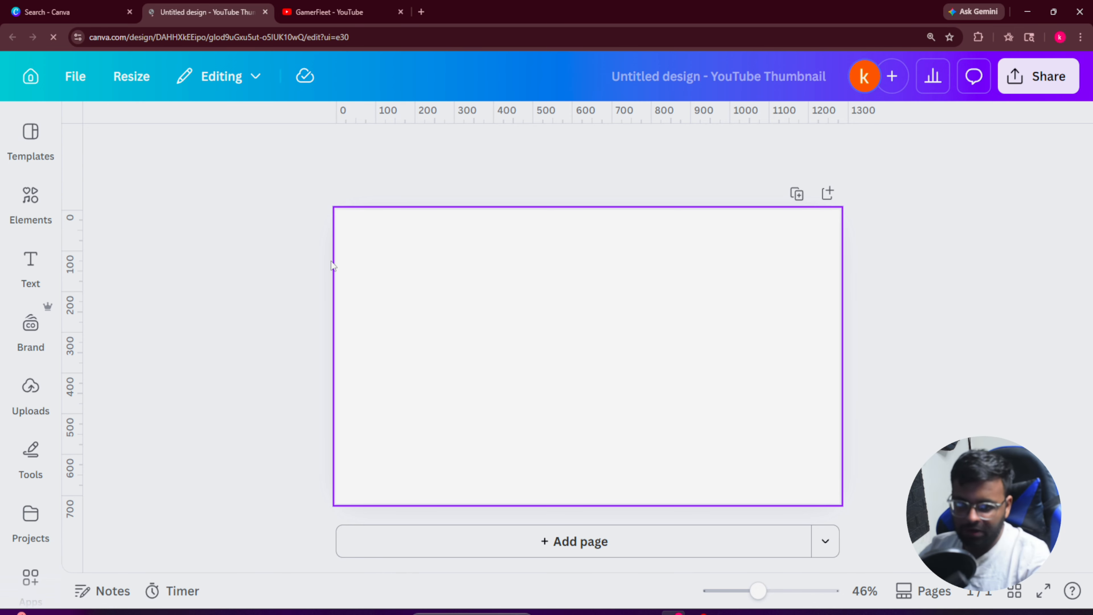
pyautogui.click(15, 219)
pyautogui.click(29, 391)
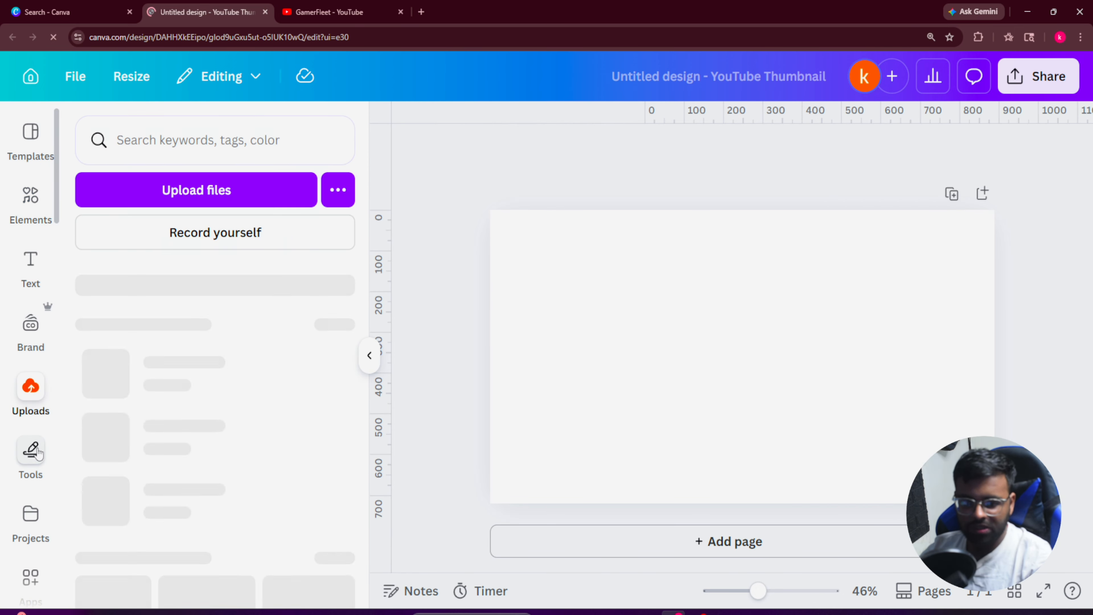
pyautogui.click(31, 452)
pyautogui.click(31, 521)
pyautogui.scroll(-5, 35, 555)
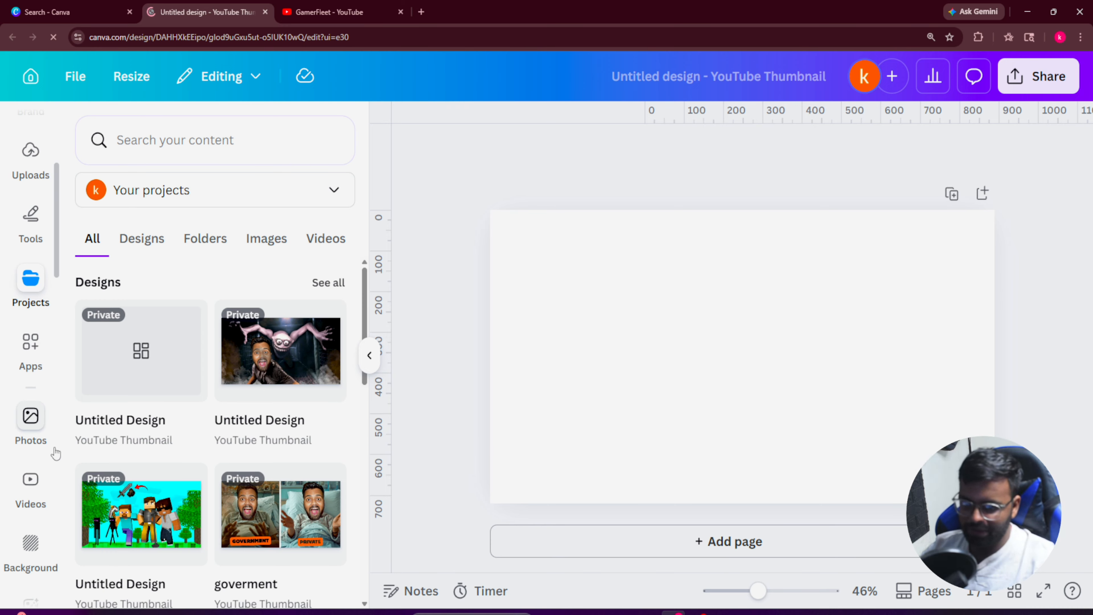
pyautogui.scroll(5, 55, 452)
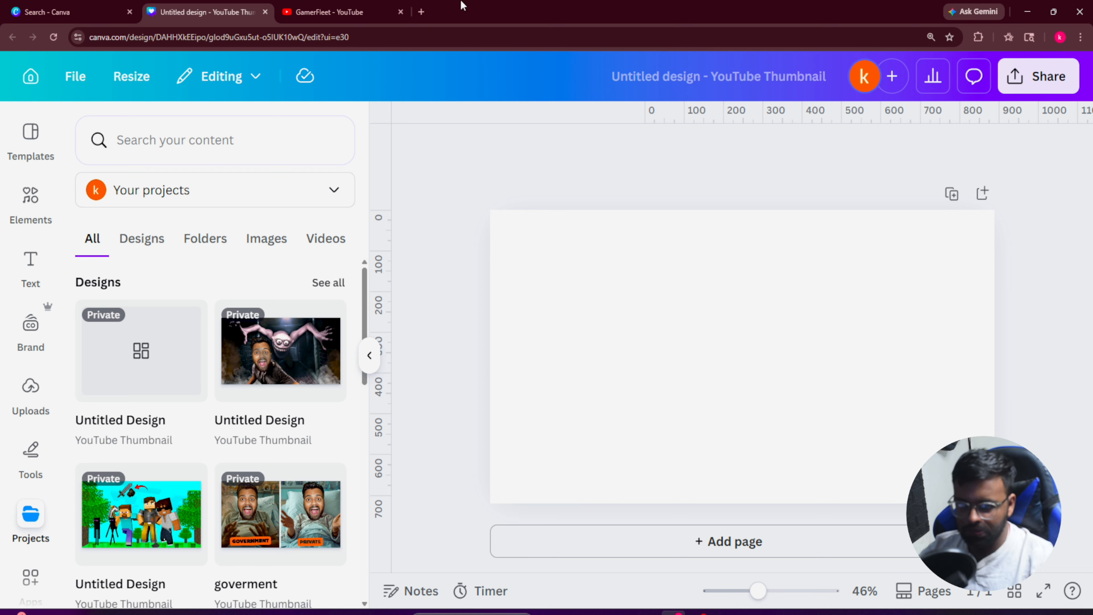
# - Switch to the GamerFleet channel on YouTube and examine the thumbnail styles of its latest videos
pyautogui.click(332, 12)
pyautogui.scroll(-8, 999, 338)
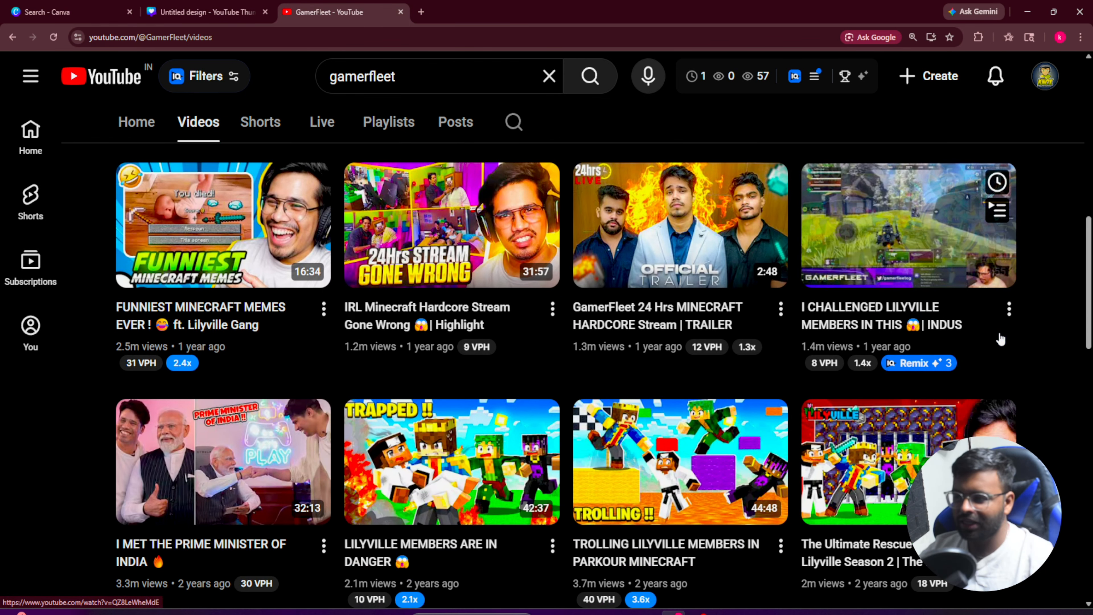
pyautogui.scroll(-3, 1003, 343)
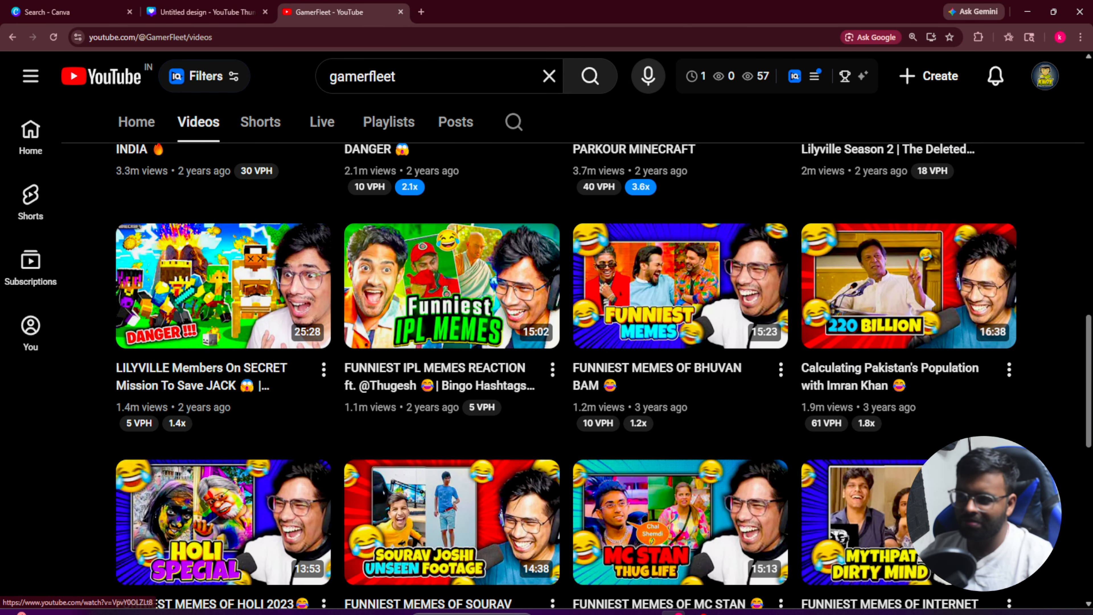
pyautogui.scroll(4, 1004, 344)
pyautogui.scroll(8, 1004, 344)
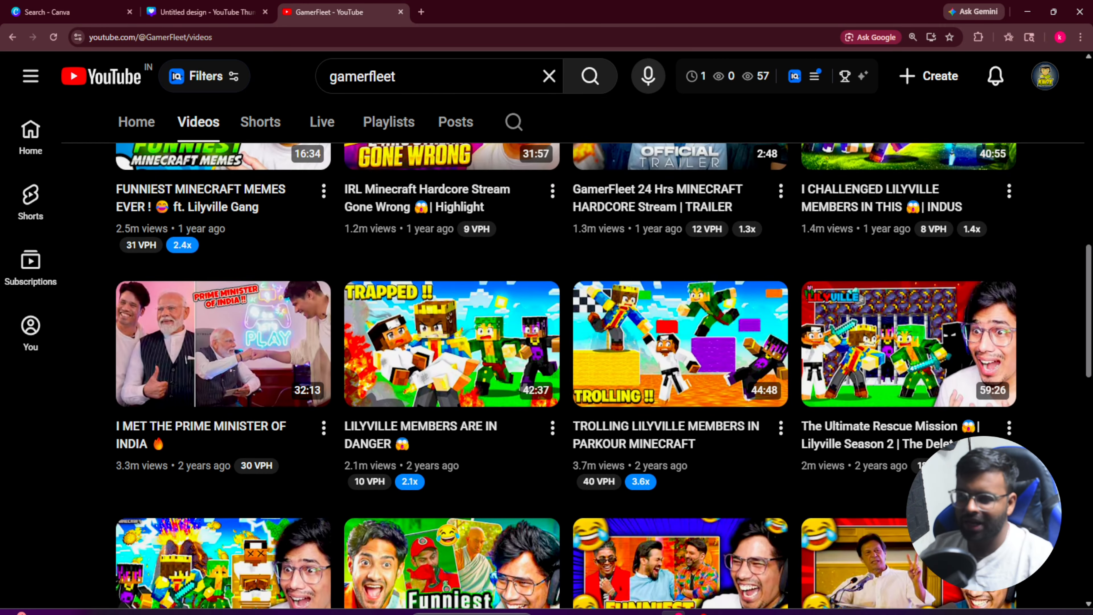
pyautogui.scroll(5, 1004, 344)
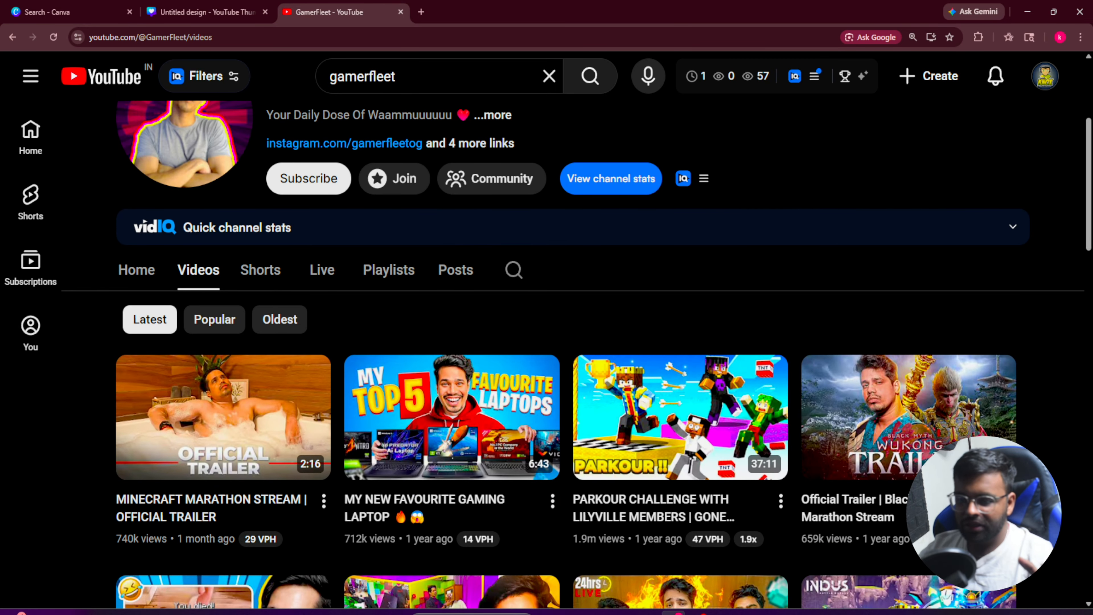
pyautogui.scroll(3, 1004, 343)
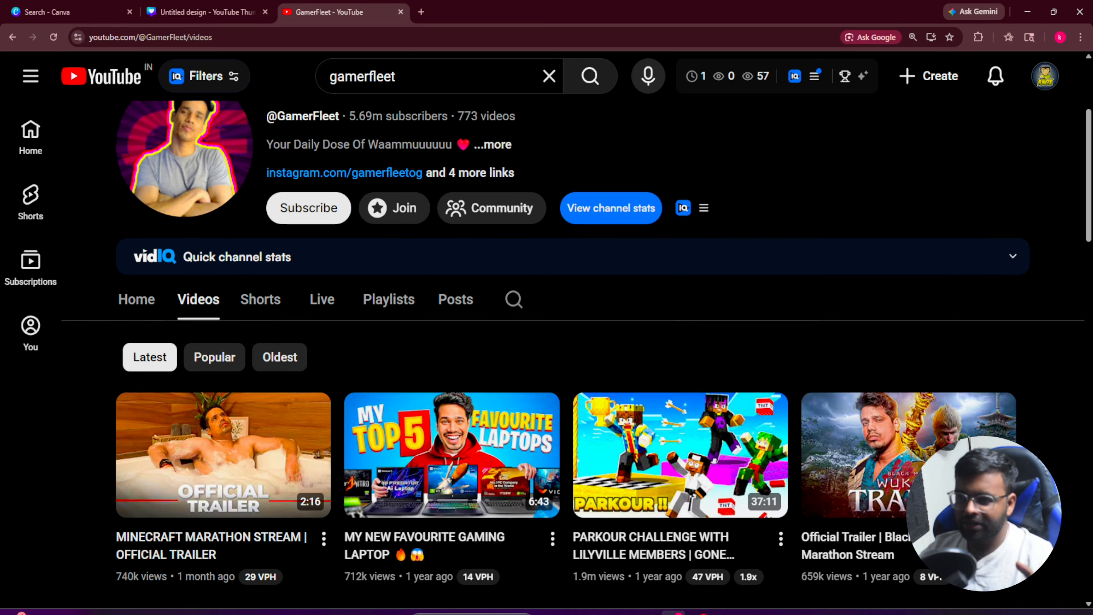
pyautogui.scroll(-2, 1004, 343)
pyautogui.scroll(-2, 1004, 344)
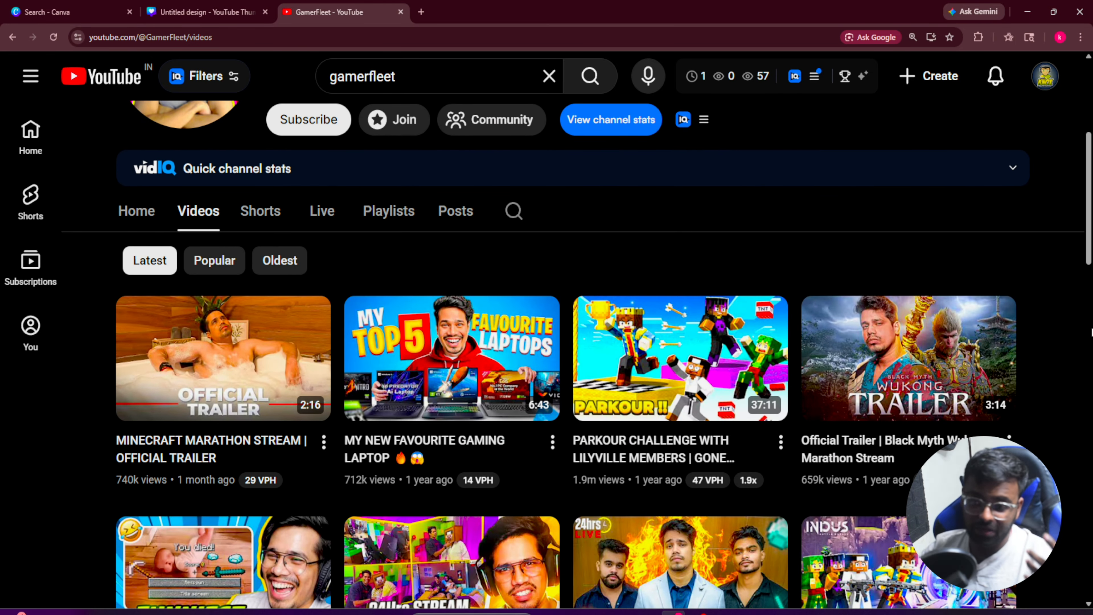
pyautogui.scroll(5, 1085, 332)
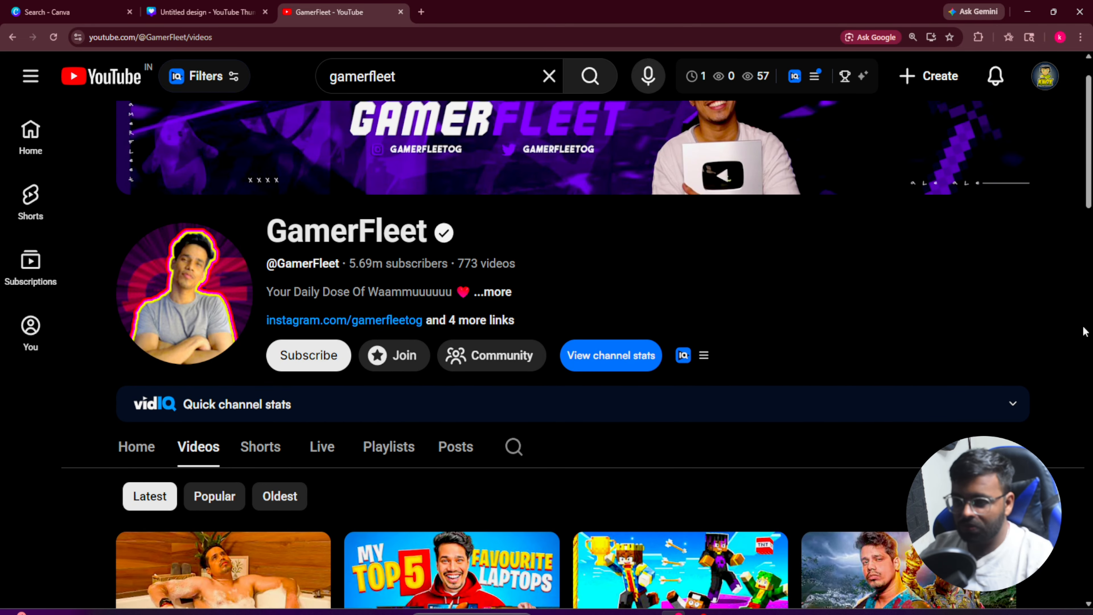
pyautogui.scroll(-7, 1086, 331)
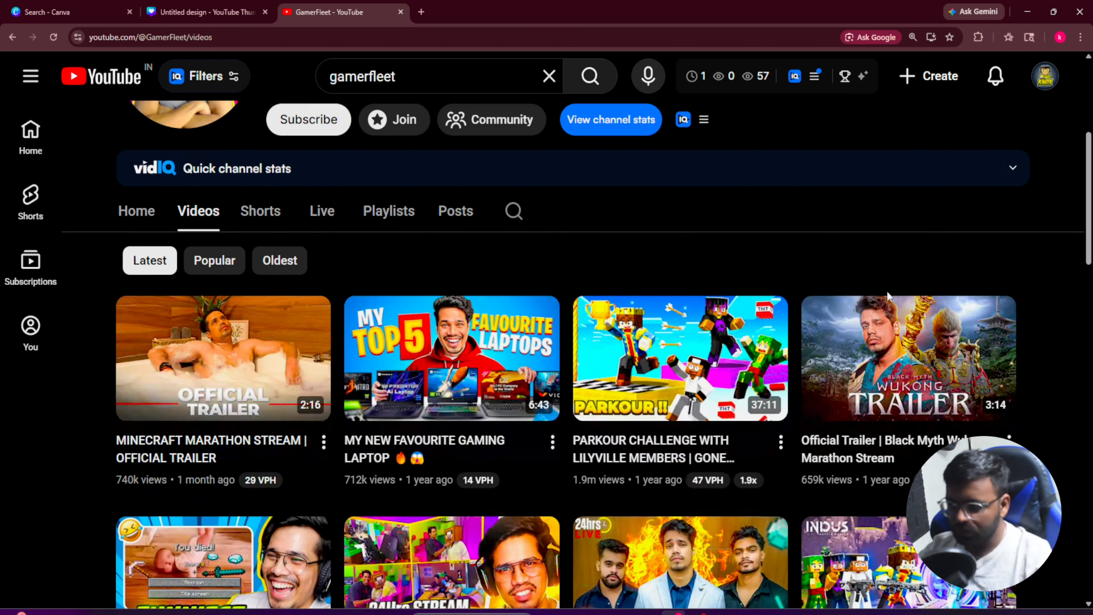
pyautogui.scroll(-3, 889, 297)
pyautogui.scroll(6, 846, 285)
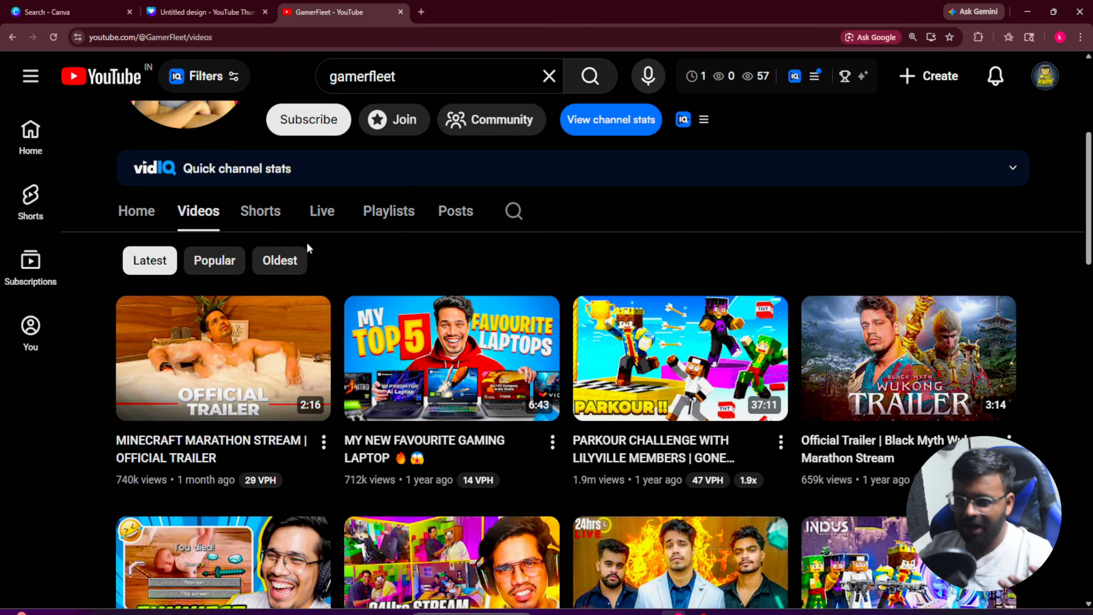
# - Sort the channel's videos by Popular, return to Latest, and examine the backgrounds, text and faces in the thumbnails
pyautogui.click(211, 263)
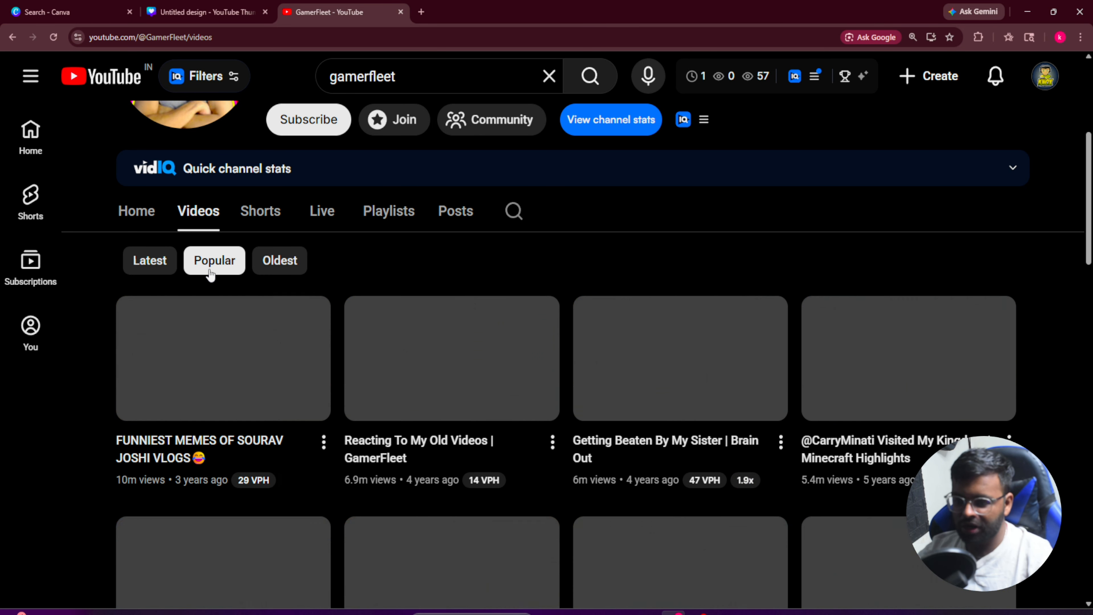
pyautogui.click(163, 264)
pyautogui.scroll(-1, 914, 170)
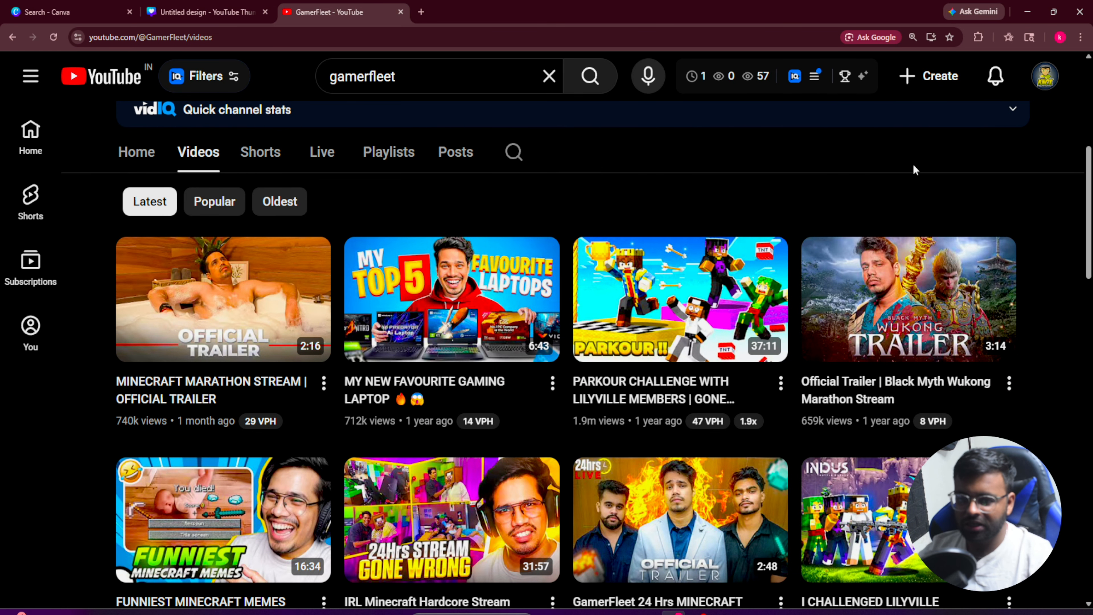
pyautogui.scroll(-4, 915, 170)
pyautogui.scroll(-6, 915, 169)
pyautogui.scroll(-5, 915, 170)
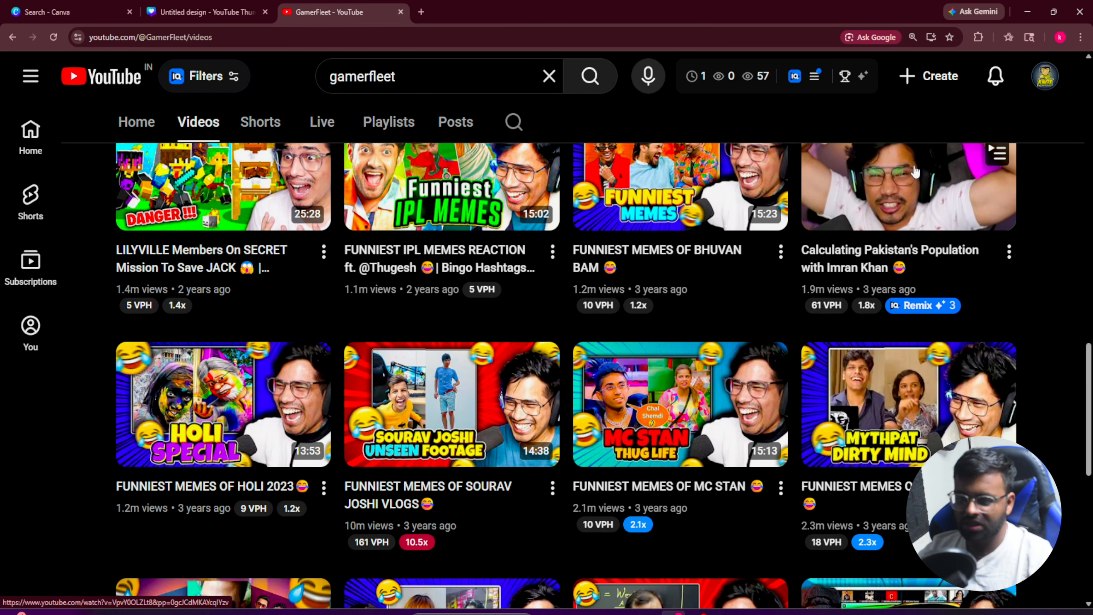
pyautogui.scroll(6, 915, 170)
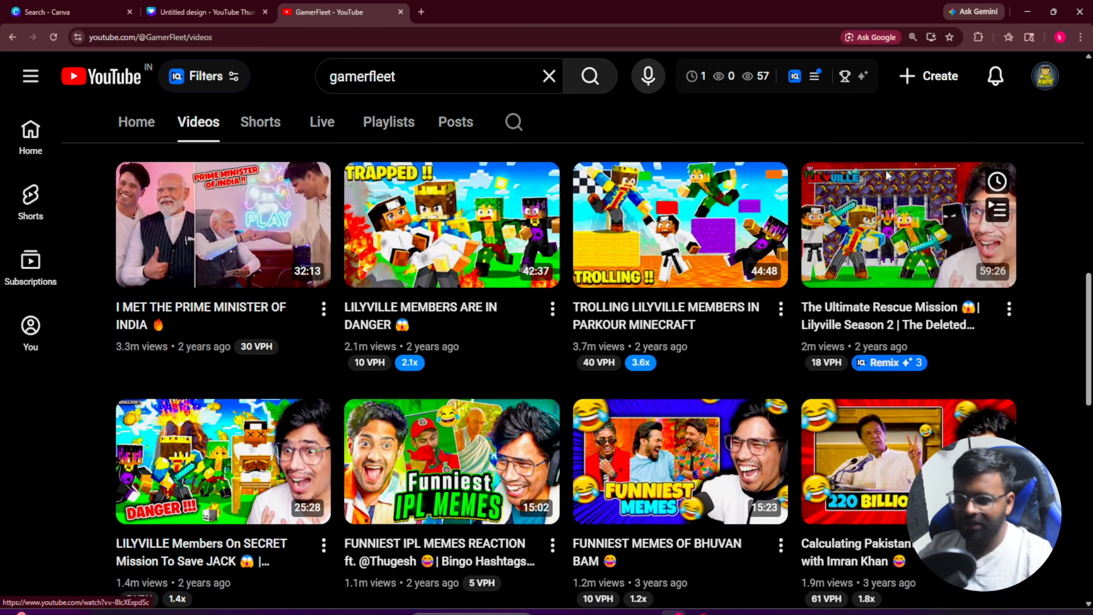
pyautogui.scroll(6, 888, 176)
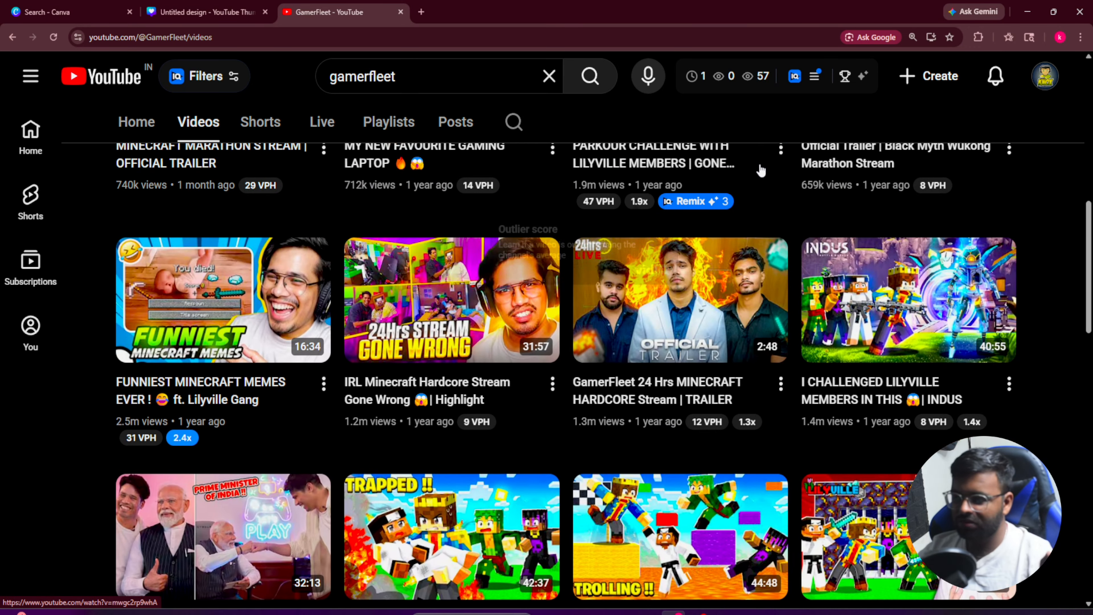
pyautogui.scroll(2, 762, 171)
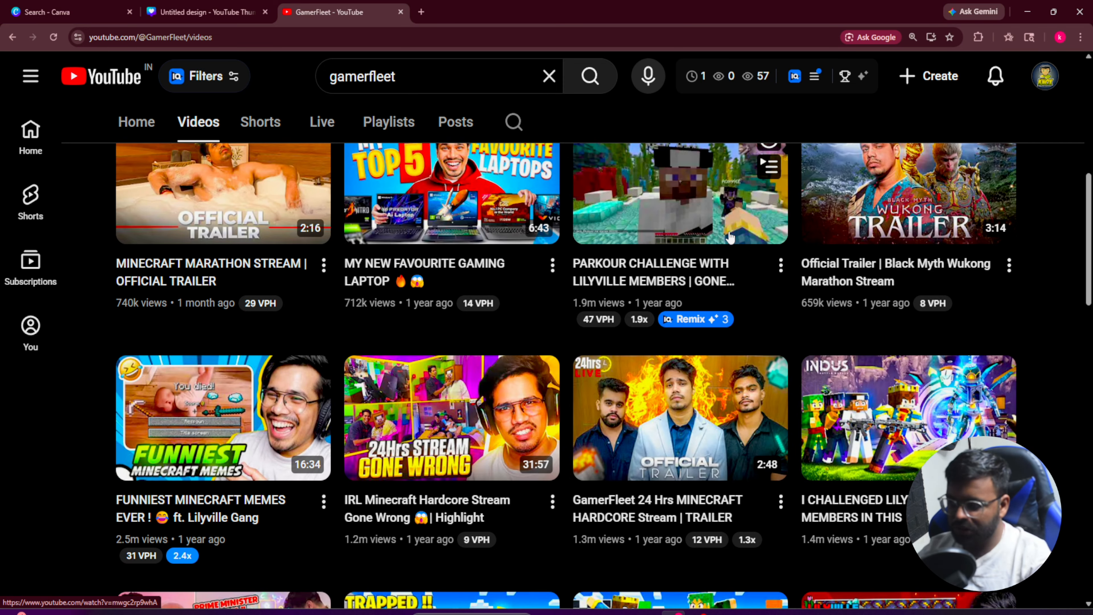
pyautogui.scroll(1, 613, 202)
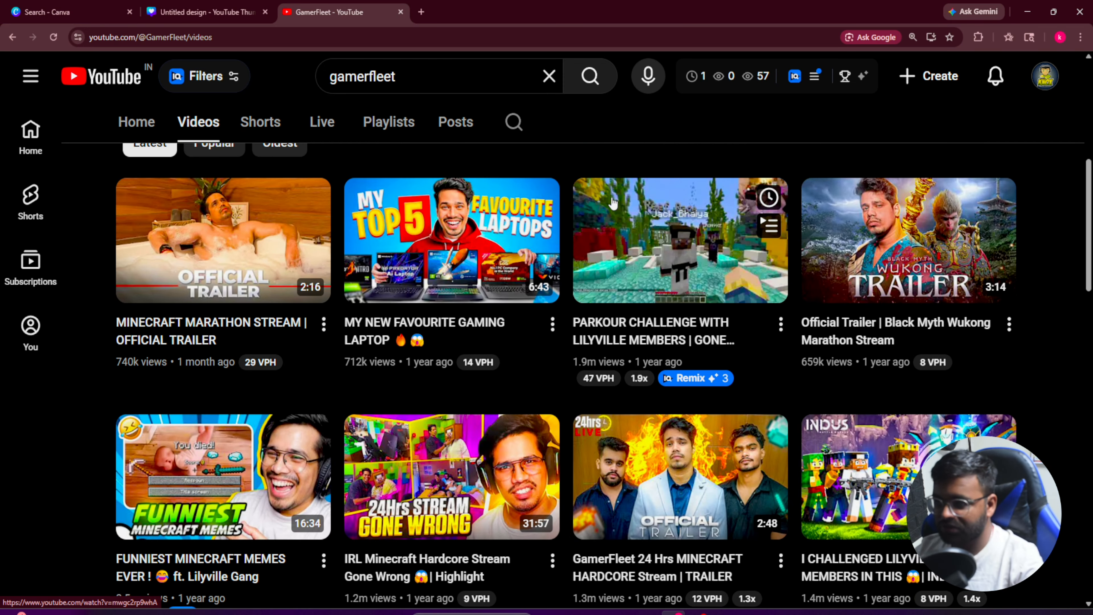
pyautogui.scroll(4, 613, 203)
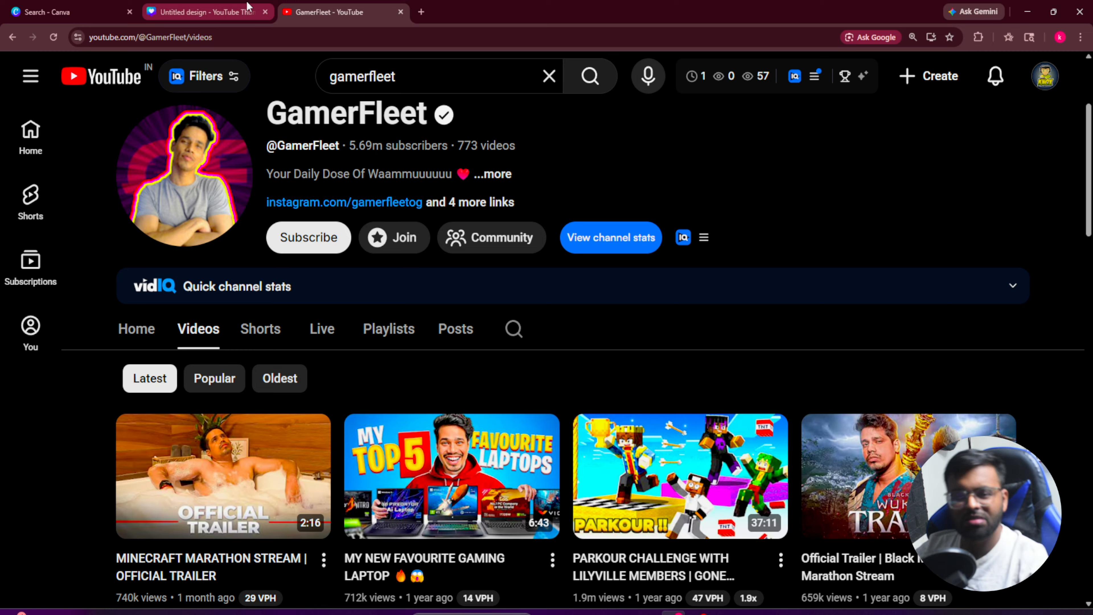
# - Switch back to the blank YouTube Thumbnail design in Canva, look through the uploaded images, and search the elements for "comic"
pyautogui.click(248, 6)
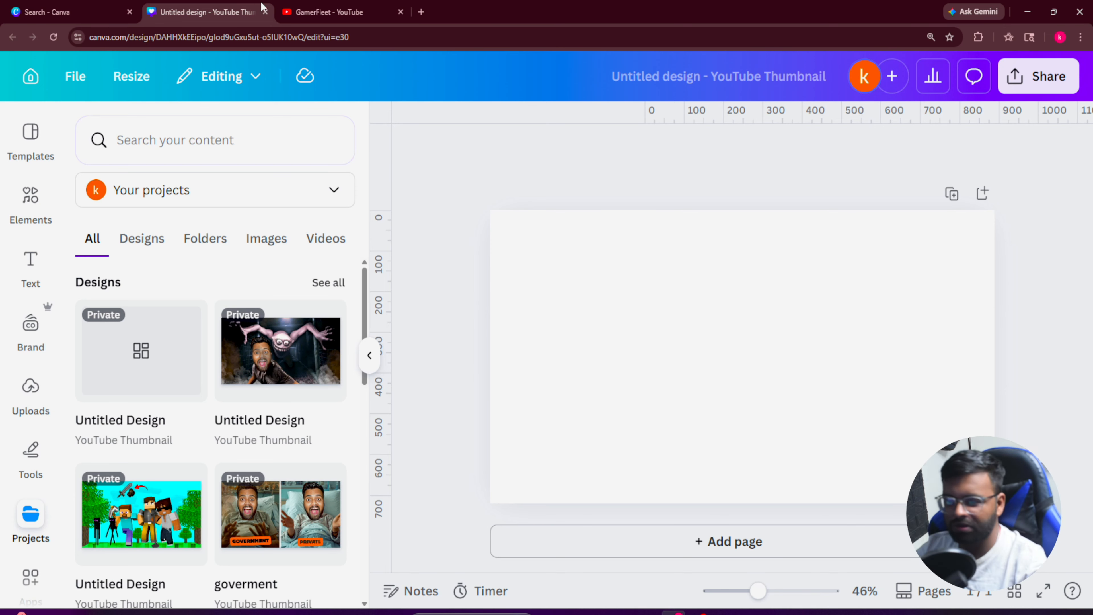
pyautogui.click(31, 403)
pyautogui.scroll(-2, 140, 367)
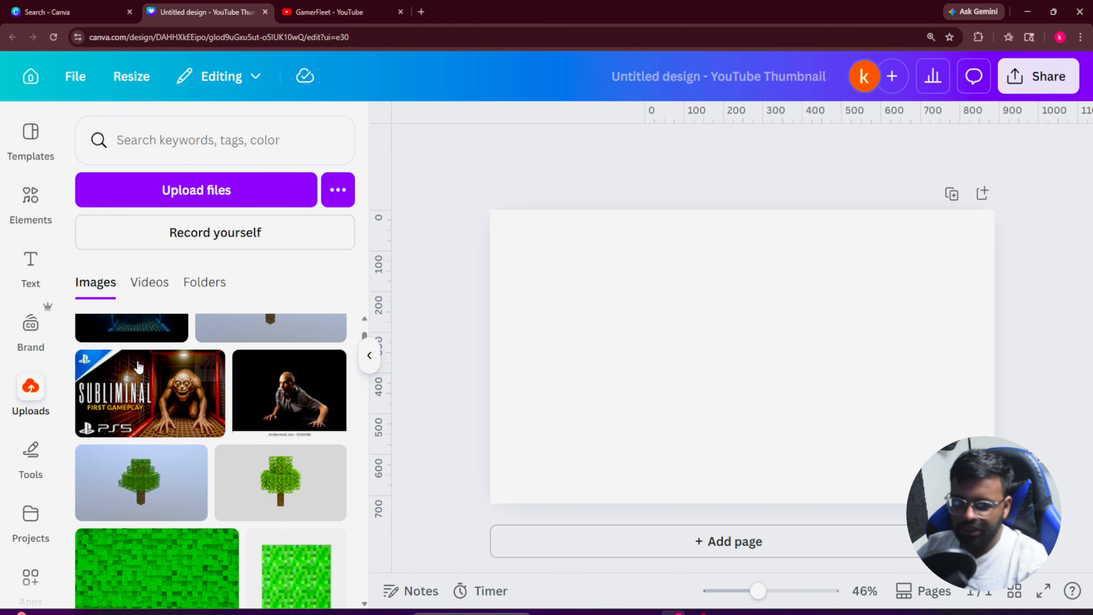
pyautogui.scroll(-1, 140, 367)
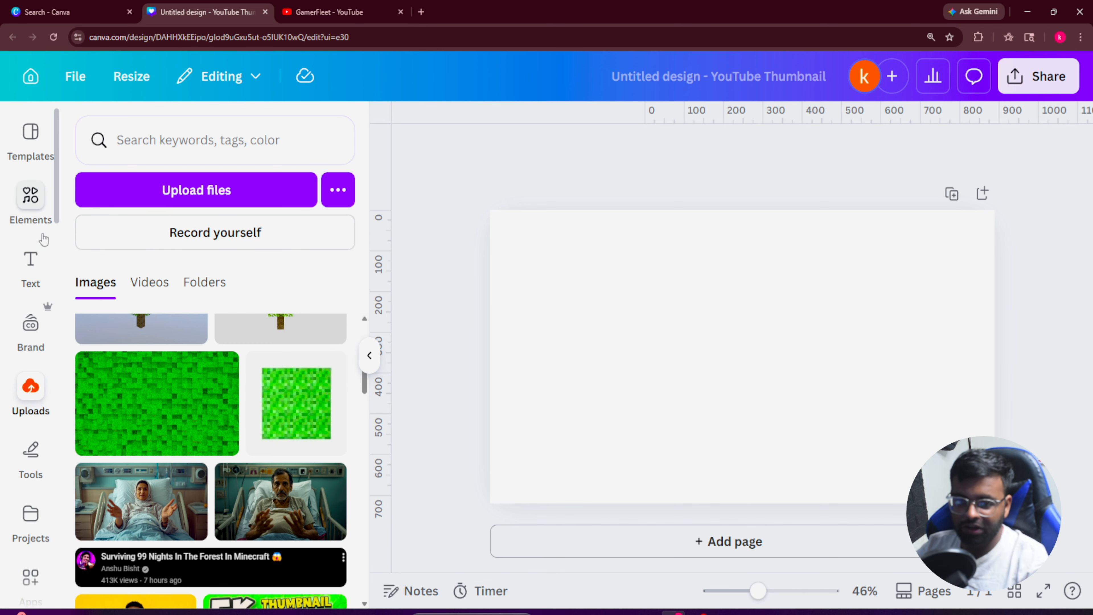
pyautogui.click(31, 199)
pyautogui.click(153, 149)
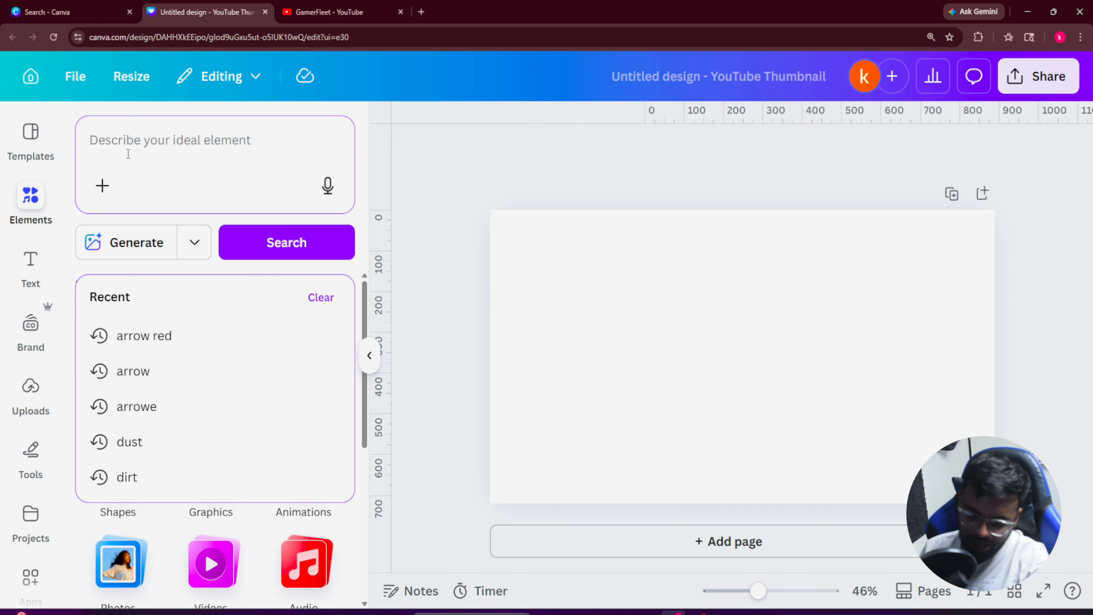
pyautogui.write('comic')
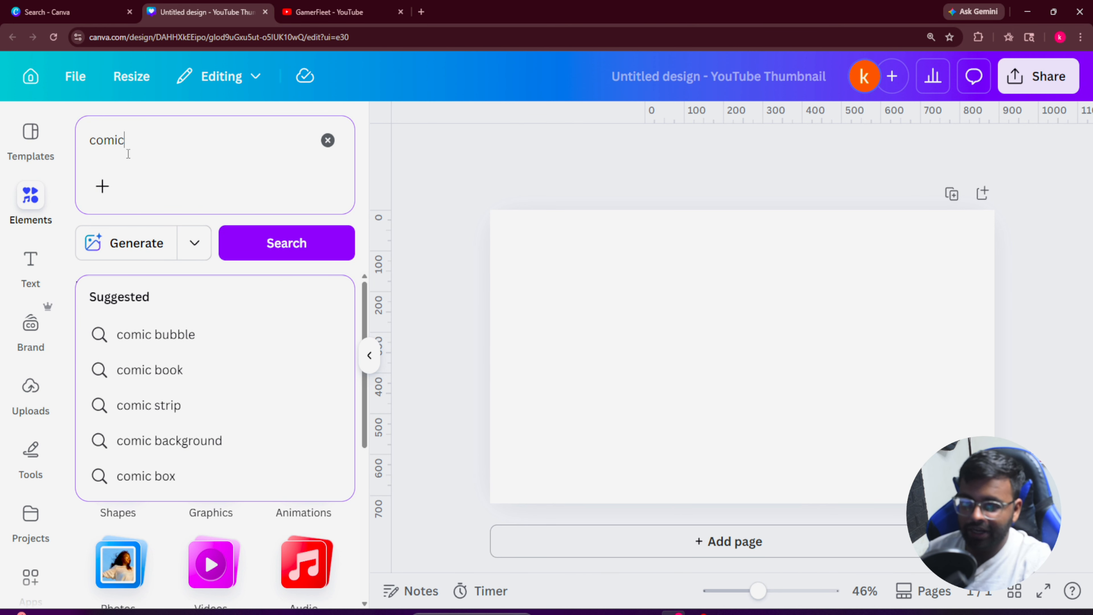
pyautogui.press('Return')
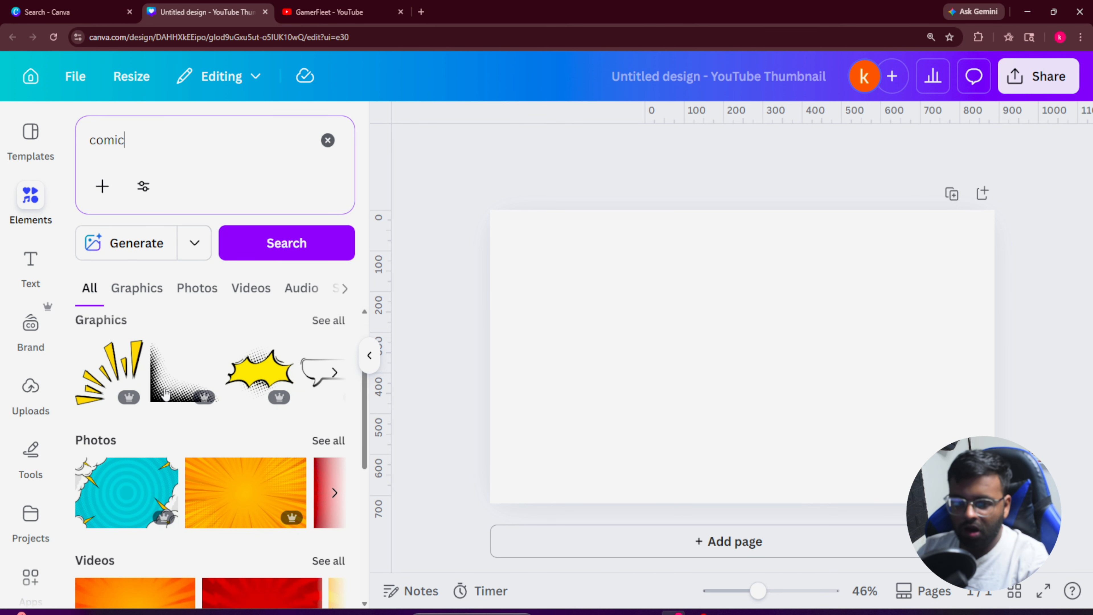
# - Add the light-blue comic burst photo from the "comic" results and set it as the page background
pyautogui.scroll(-3, 264, 389)
pyautogui.click(329, 323)
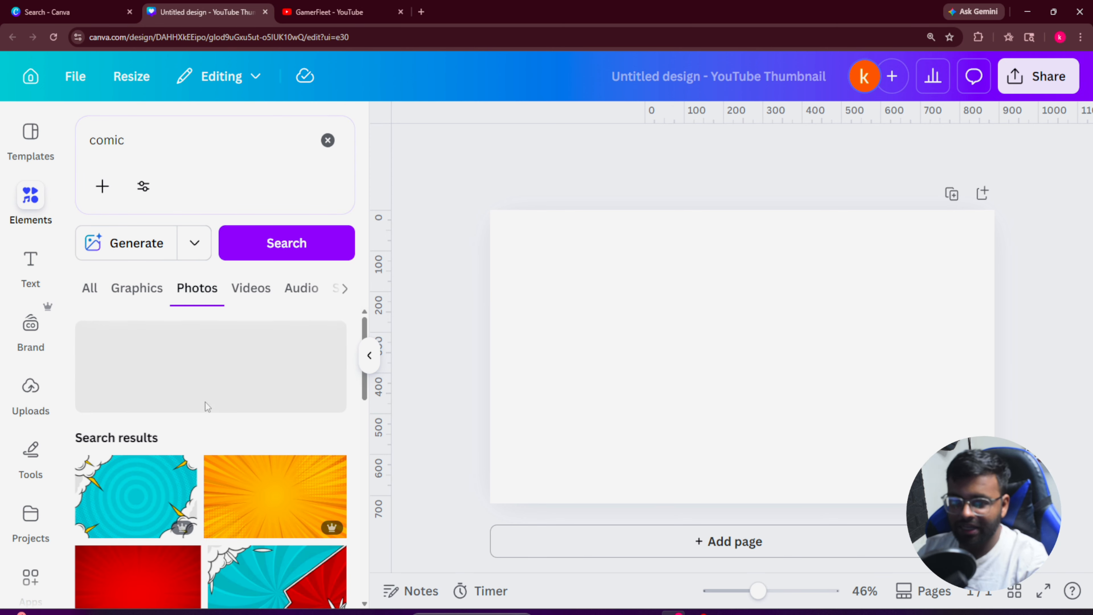
pyautogui.scroll(-3, 256, 488)
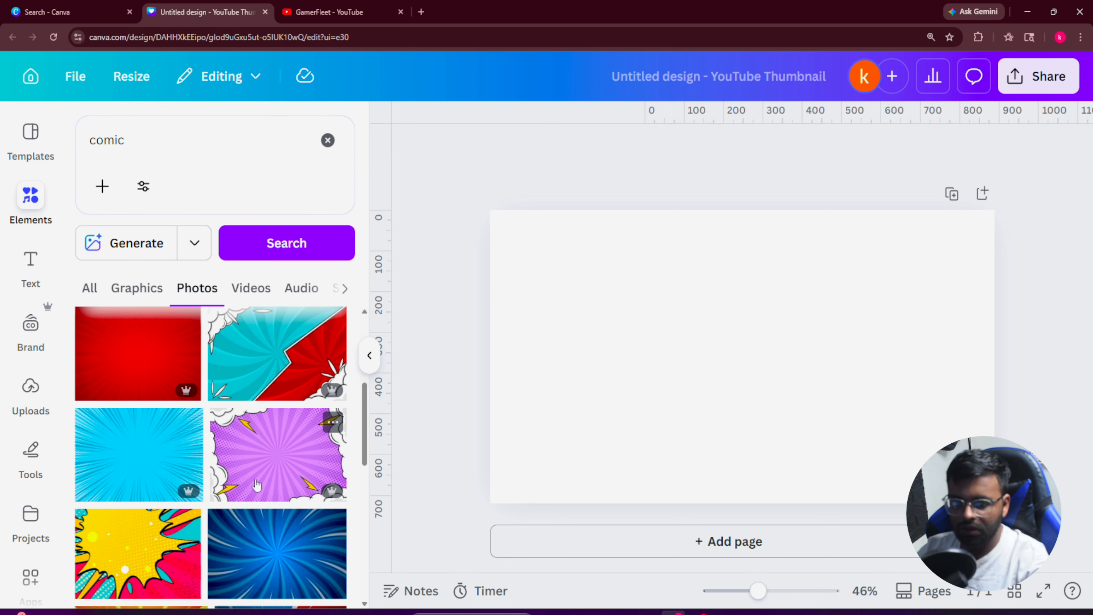
pyautogui.hotkey('alt', 'Tab')
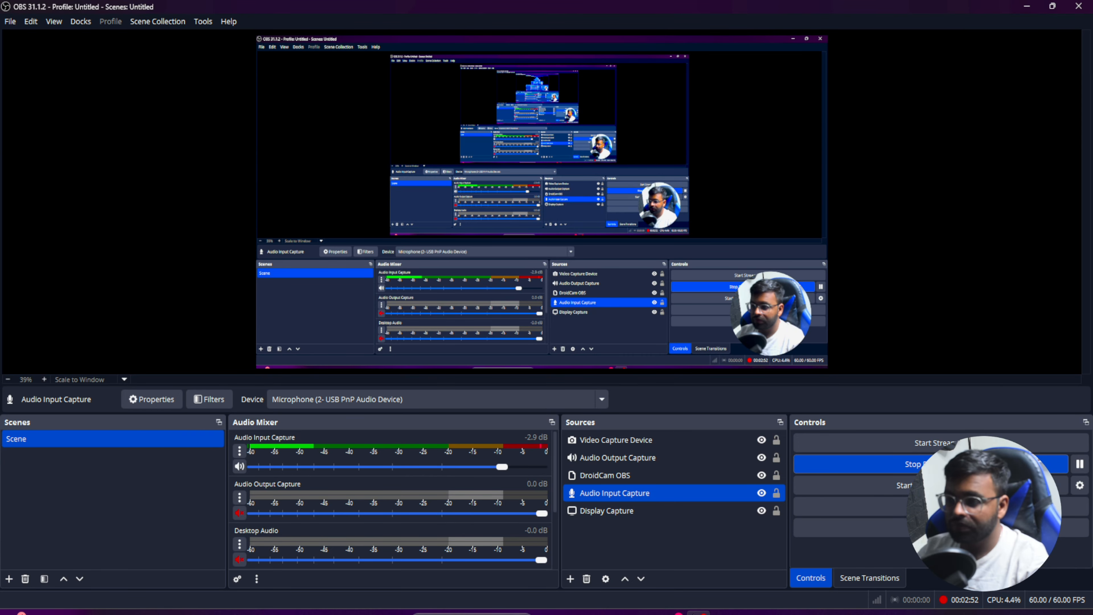
pyautogui.hotkey('alt', 'Tab')
pyautogui.scroll(-2, 302, 488)
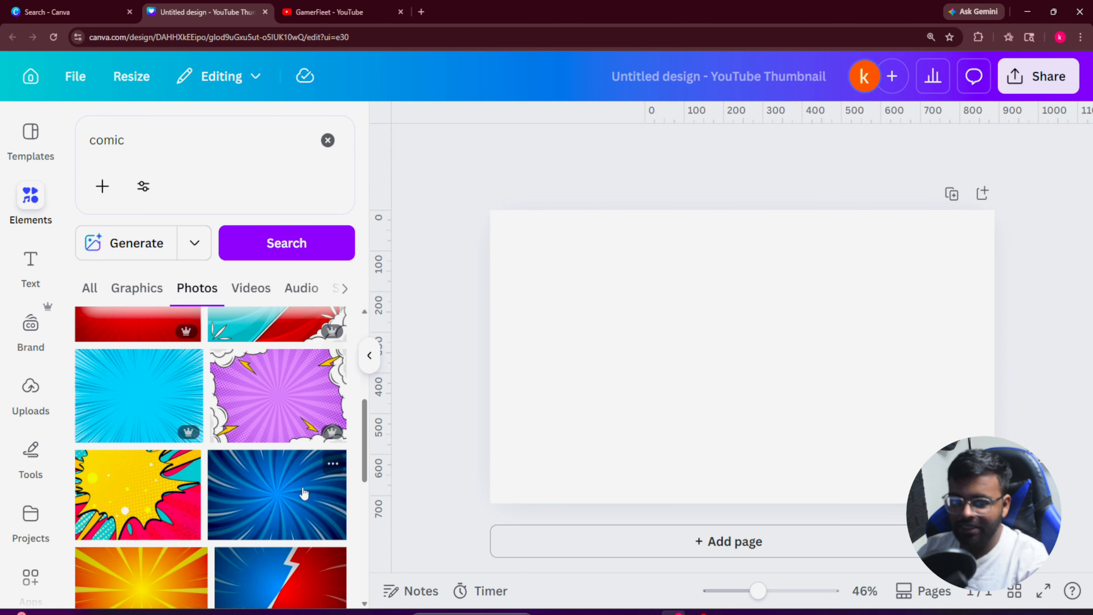
pyautogui.click(147, 396)
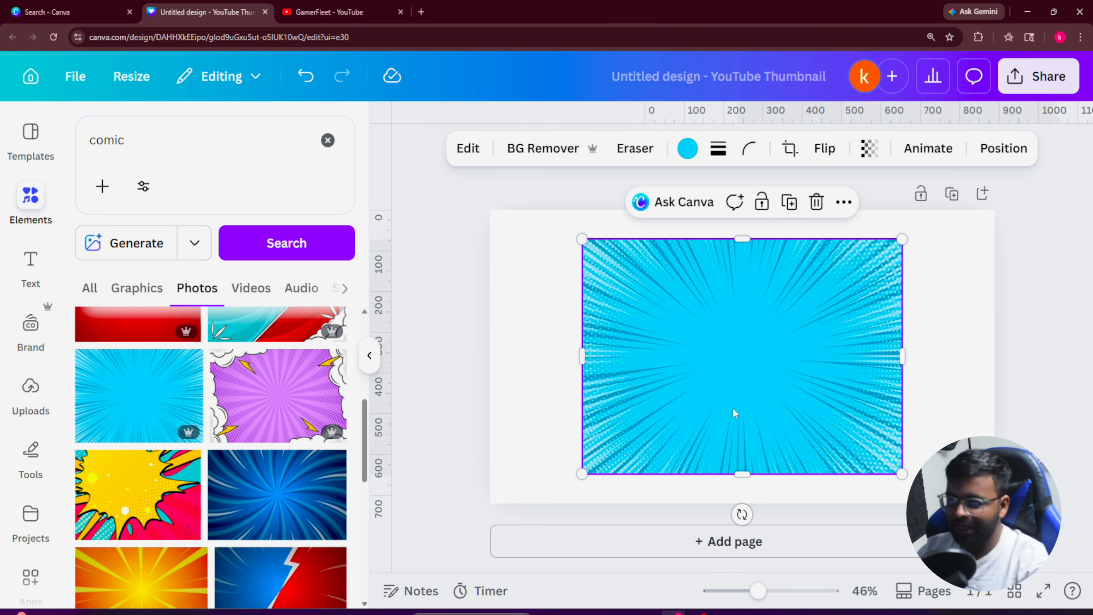
pyautogui.rightClick(734, 413)
pyautogui.click(745, 521)
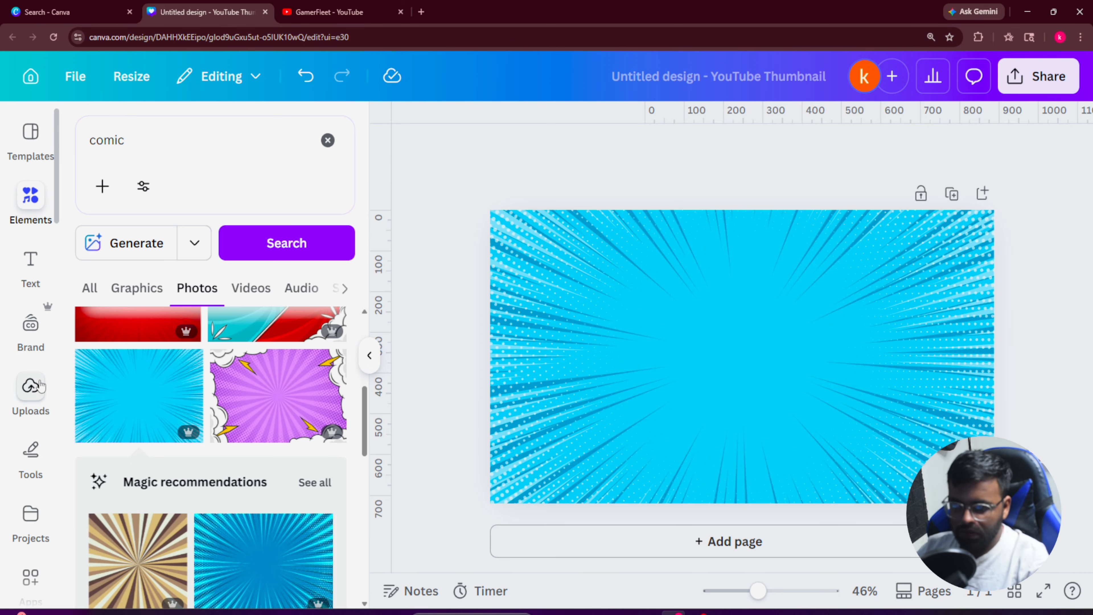
# - Add the uploaded photo of the excited bearded man in a red shirt, cropped to the man, on the thumbnail's right side
pyautogui.click(31, 390)
pyautogui.scroll(-15, 217, 409)
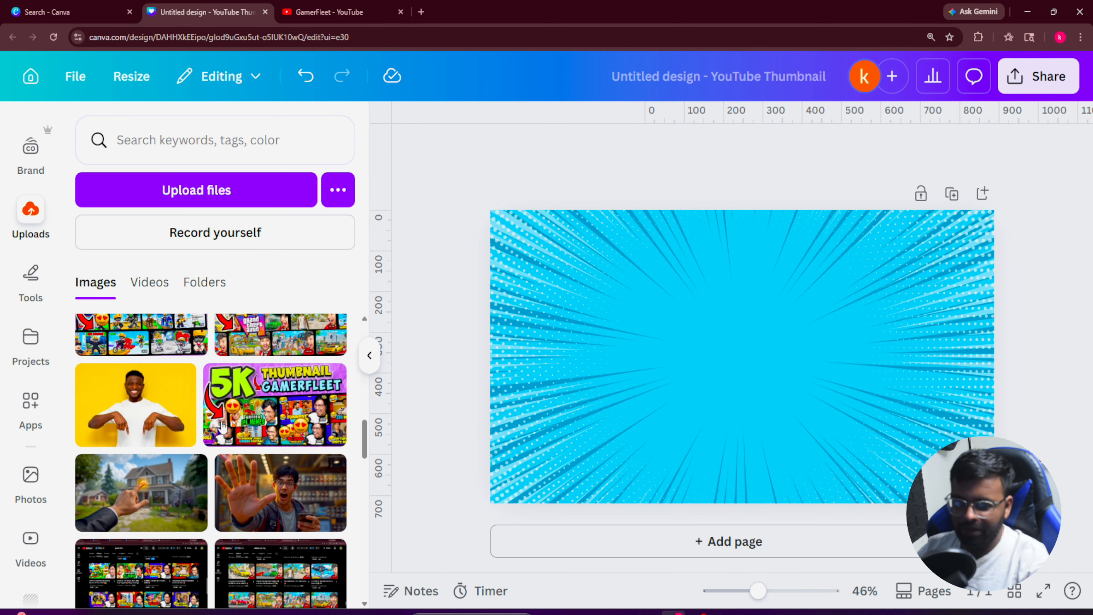
pyautogui.scroll(-10, 221, 425)
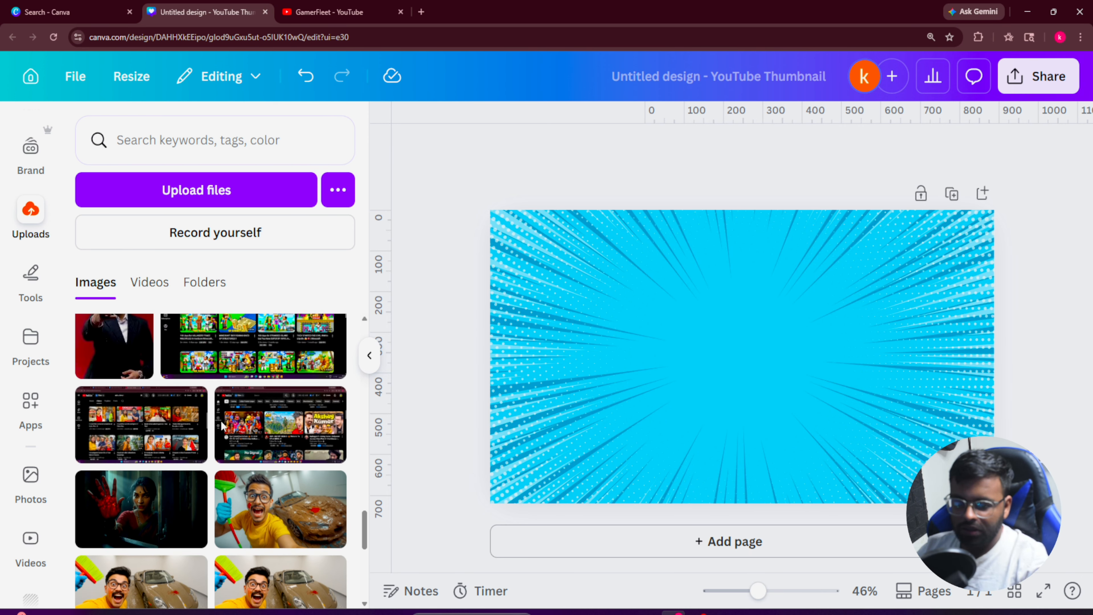
pyautogui.scroll(-3, 222, 426)
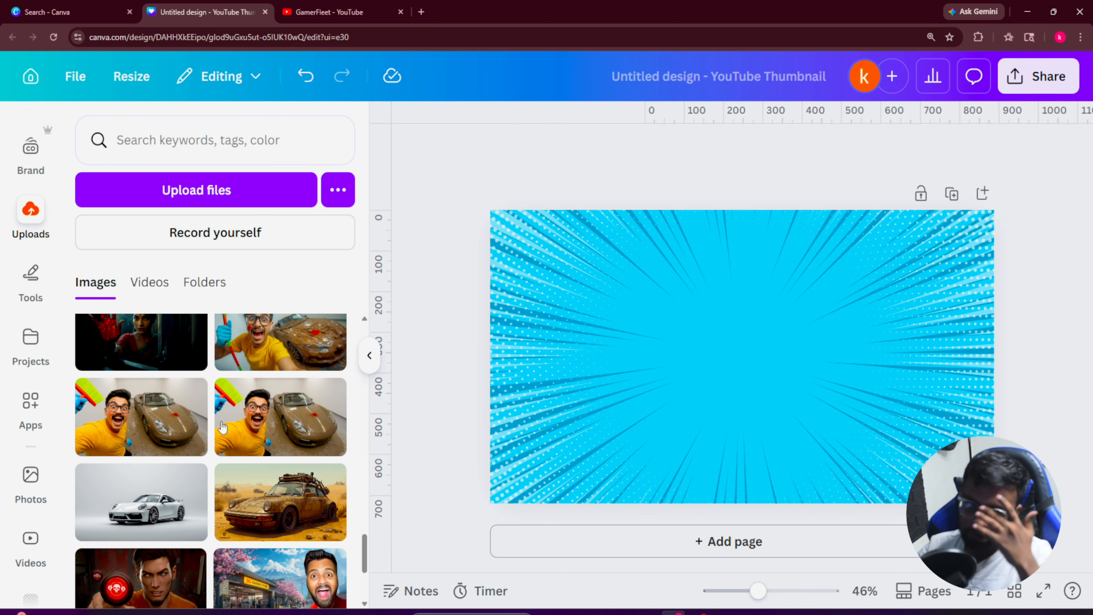
pyautogui.scroll(-3, 221, 427)
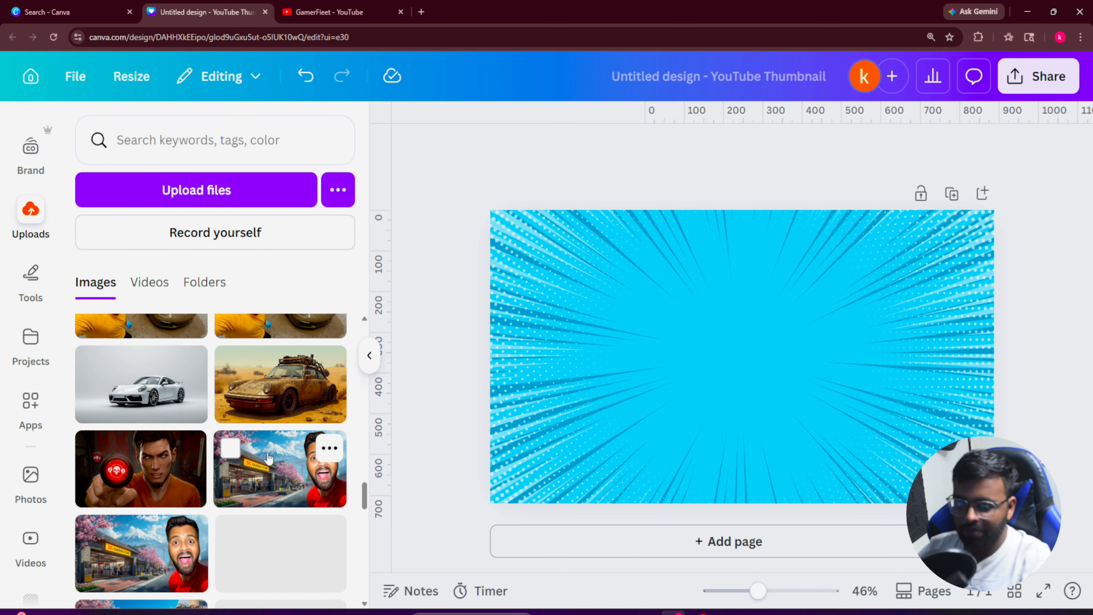
pyautogui.click(224, 442)
pyautogui.moveTo(564, 389); pyautogui.dragTo(784, 389)
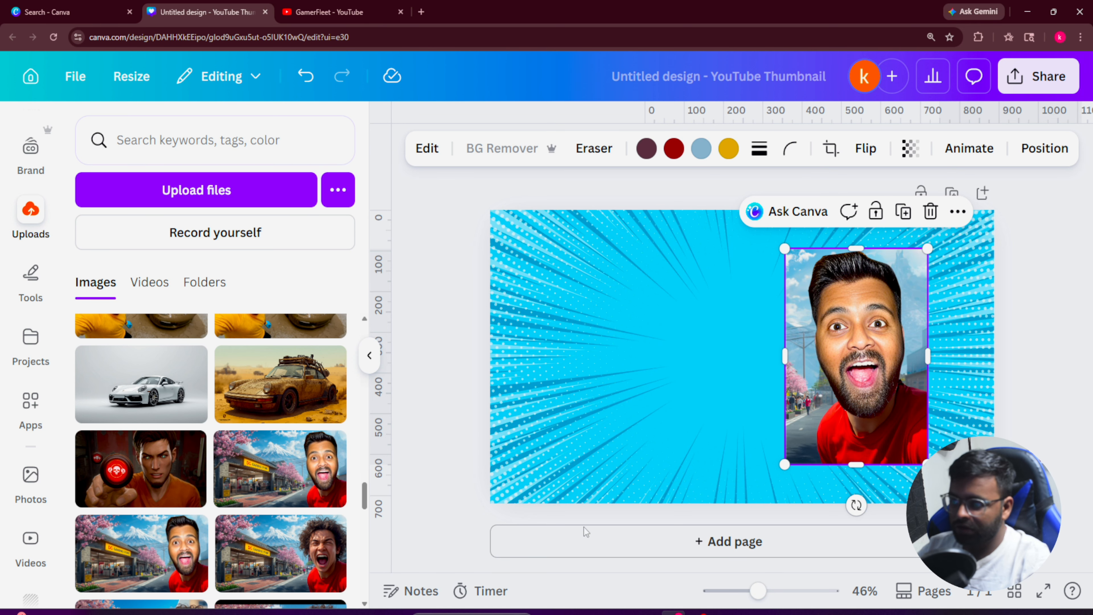
# - Remove the background from the man's photo, then enlarge and slightly tilt the cutout so his face fills the thumbnail's right side
pyautogui.click(698, 612)
pyautogui.hotkey('alt', 'Tab')
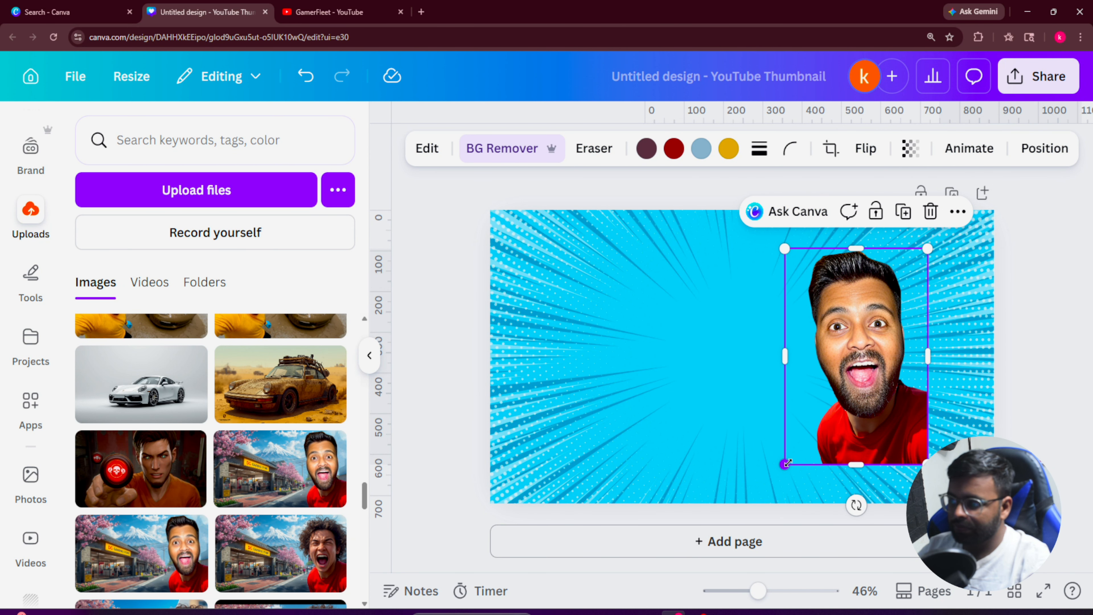
pyautogui.moveTo(787, 463); pyautogui.dragTo(641, 579)
pyautogui.moveTo(898, 316); pyautogui.dragTo(992, 267)
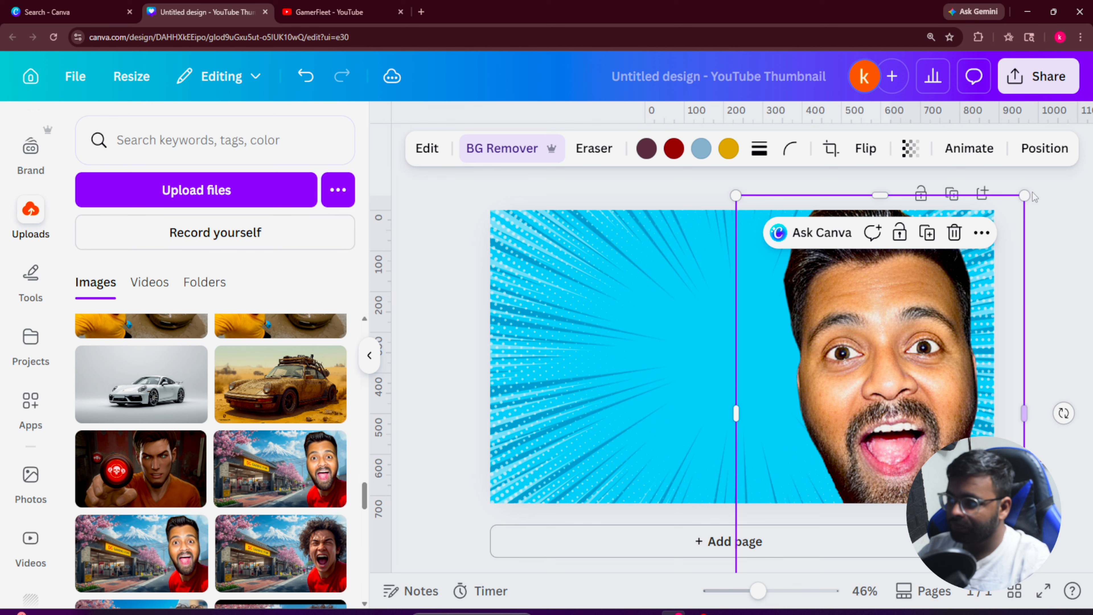
pyautogui.moveTo(1024, 198); pyautogui.dragTo(981, 245)
pyautogui.moveTo(971, 454); pyautogui.dragTo(991, 377)
pyautogui.click(1030, 300)
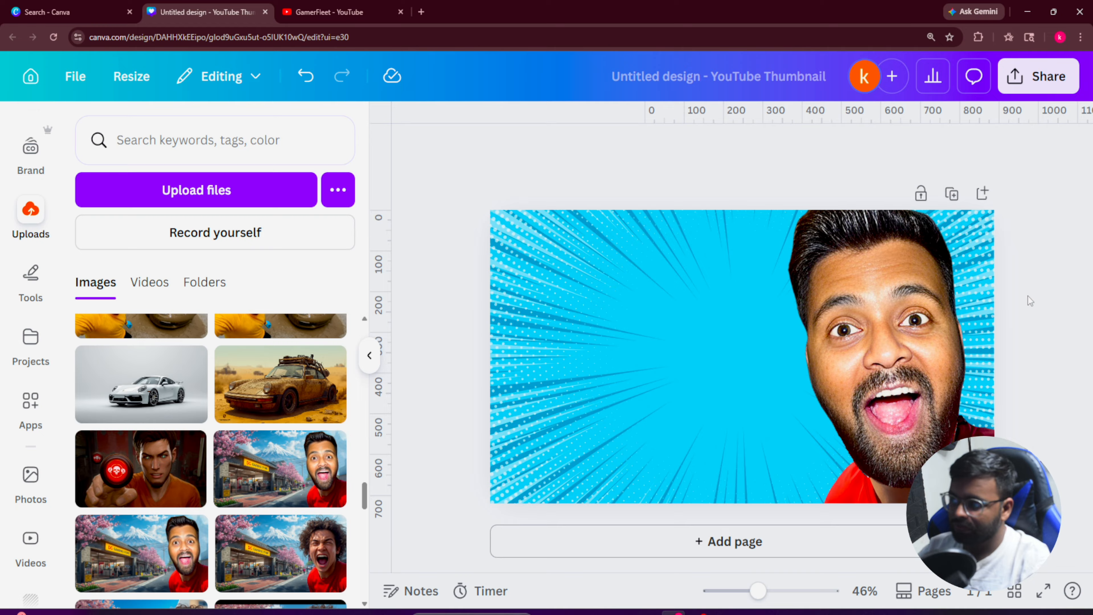
# - Add the yellow three-star comic graphic and shrink it into the thumbnail's upper-right corner beside the man's hair
pyautogui.scroll(3, 48, 210)
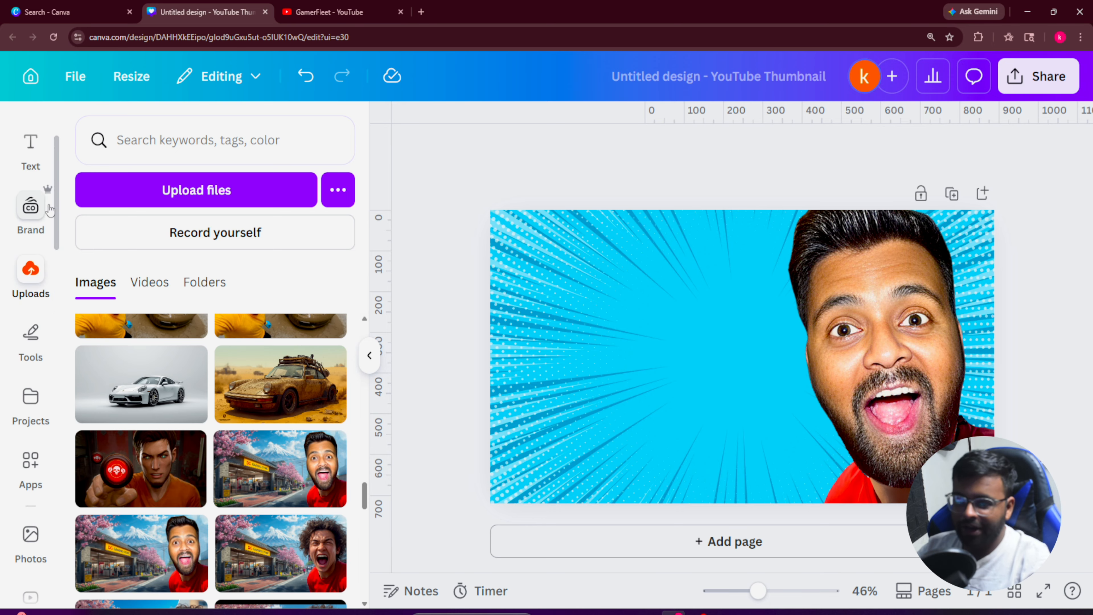
pyautogui.click(47, 210)
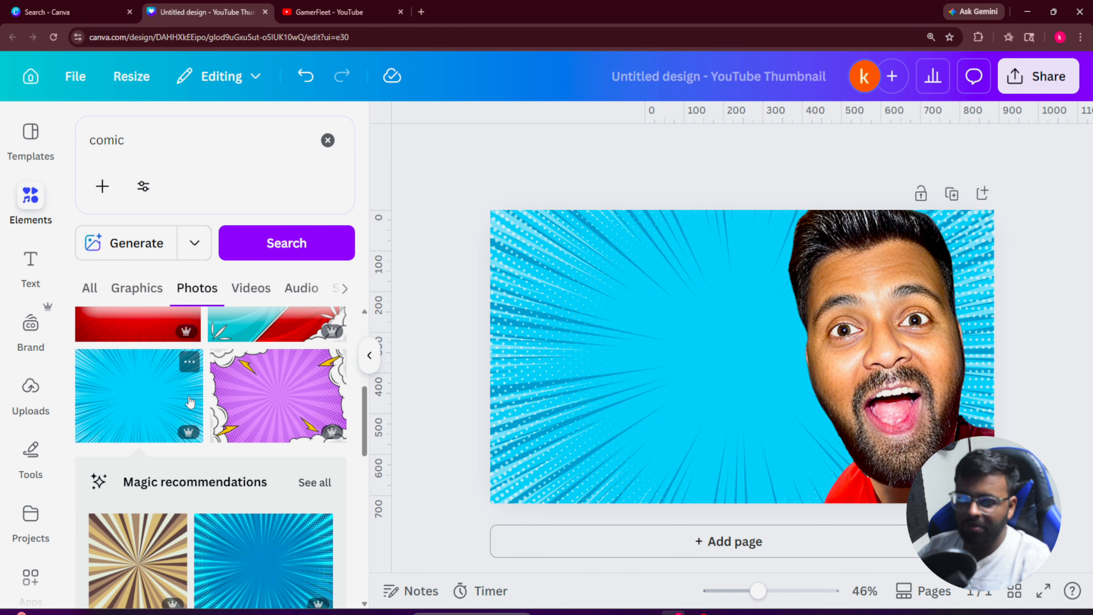
pyautogui.scroll(-6, 190, 402)
pyautogui.scroll(3, 185, 327)
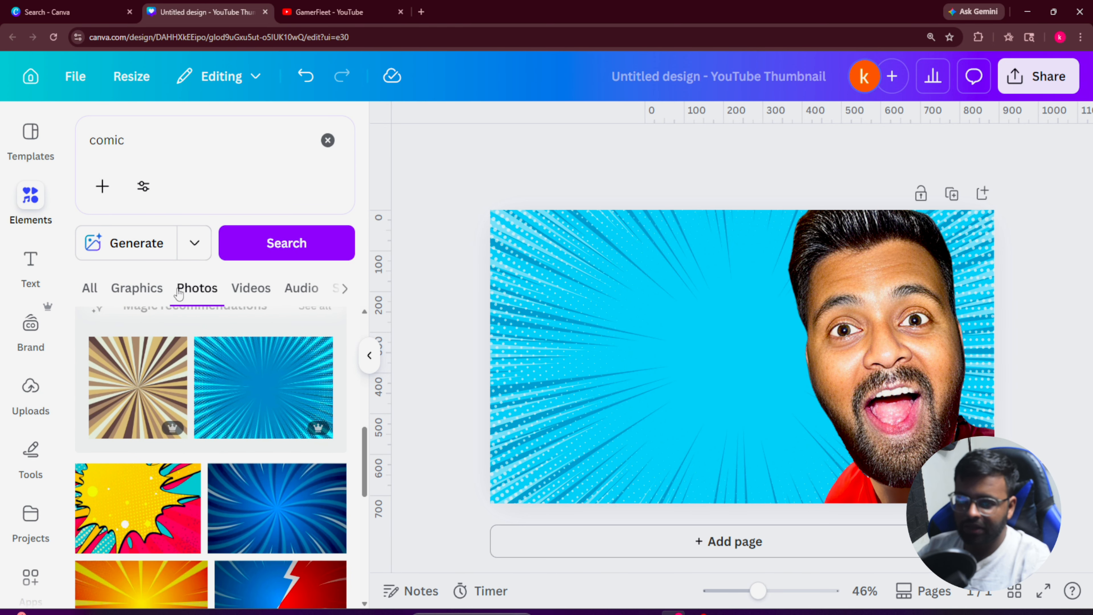
pyautogui.click(149, 297)
pyautogui.scroll(-5, 196, 426)
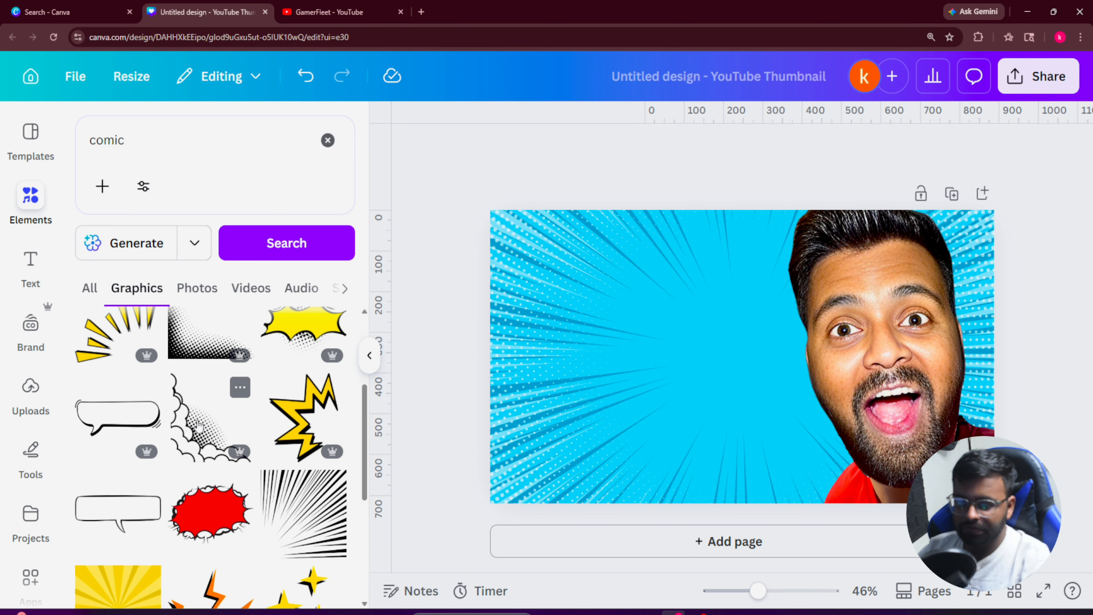
pyautogui.click(284, 428)
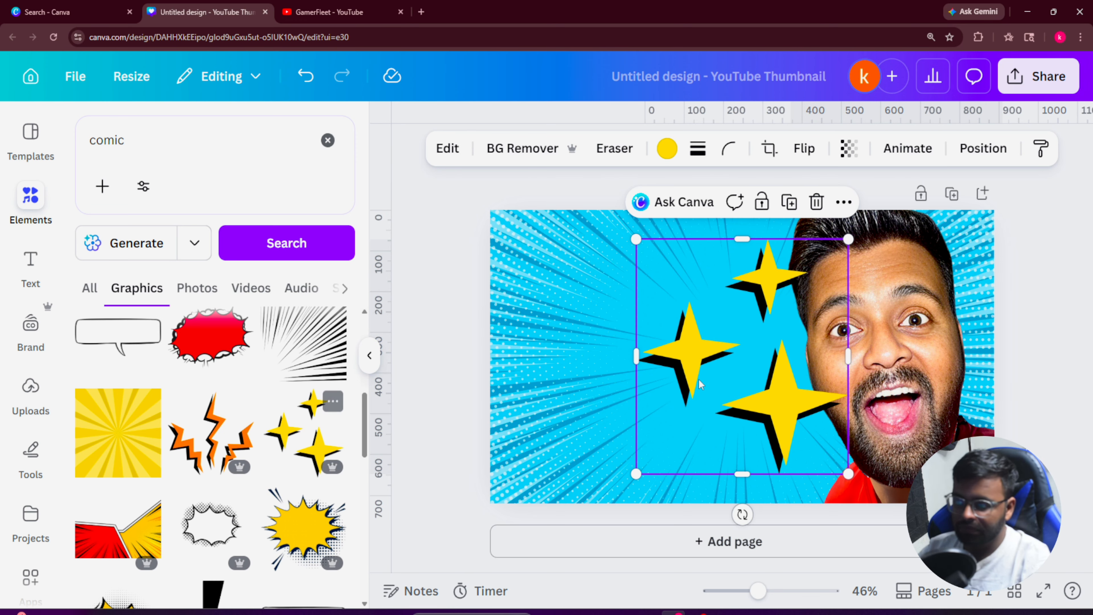
pyautogui.moveTo(849, 472); pyautogui.dragTo(946, 259)
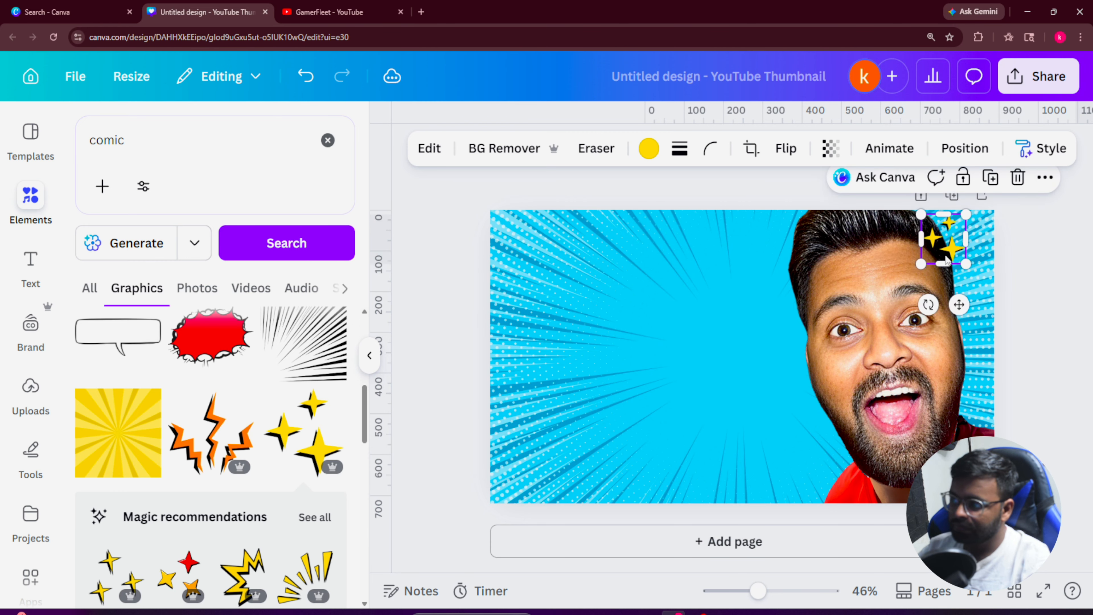
# - Send the stars behind the man's cutout, enlarge them to the page's right edge, and set their transparency to 52
pyautogui.hotkey('ctrl', '[')
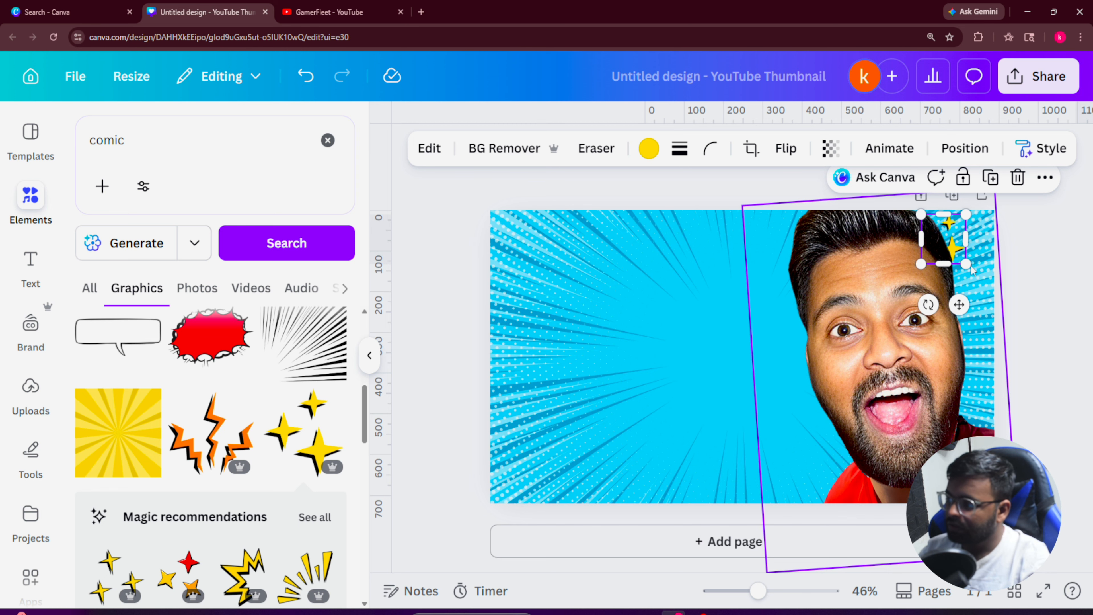
pyautogui.moveTo(967, 264); pyautogui.dragTo(997, 301)
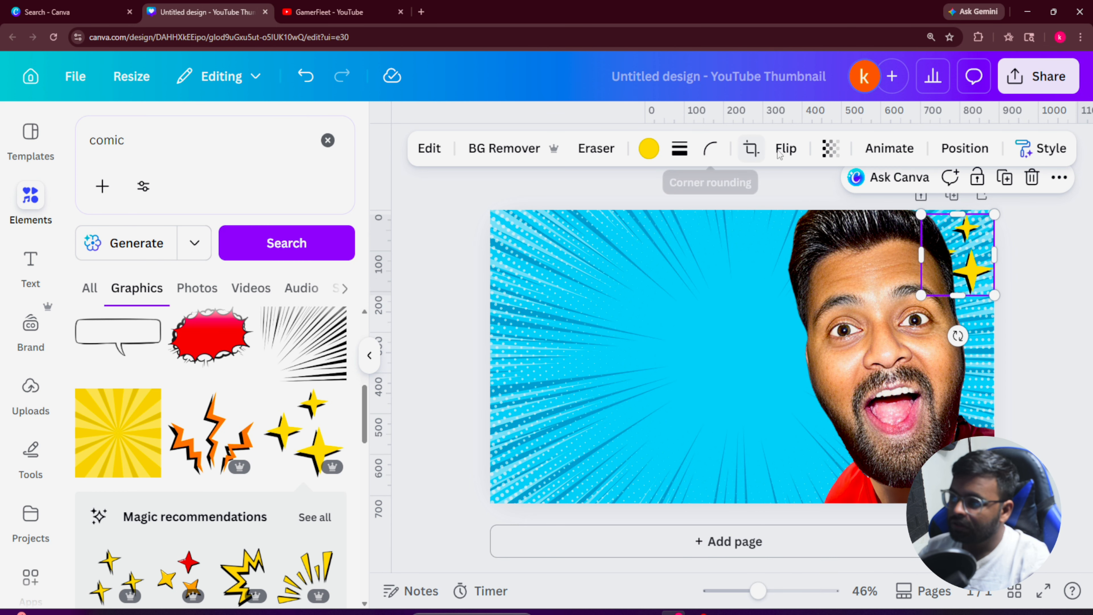
pyautogui.click(819, 158)
pyautogui.moveTo(872, 221); pyautogui.dragTo(810, 221)
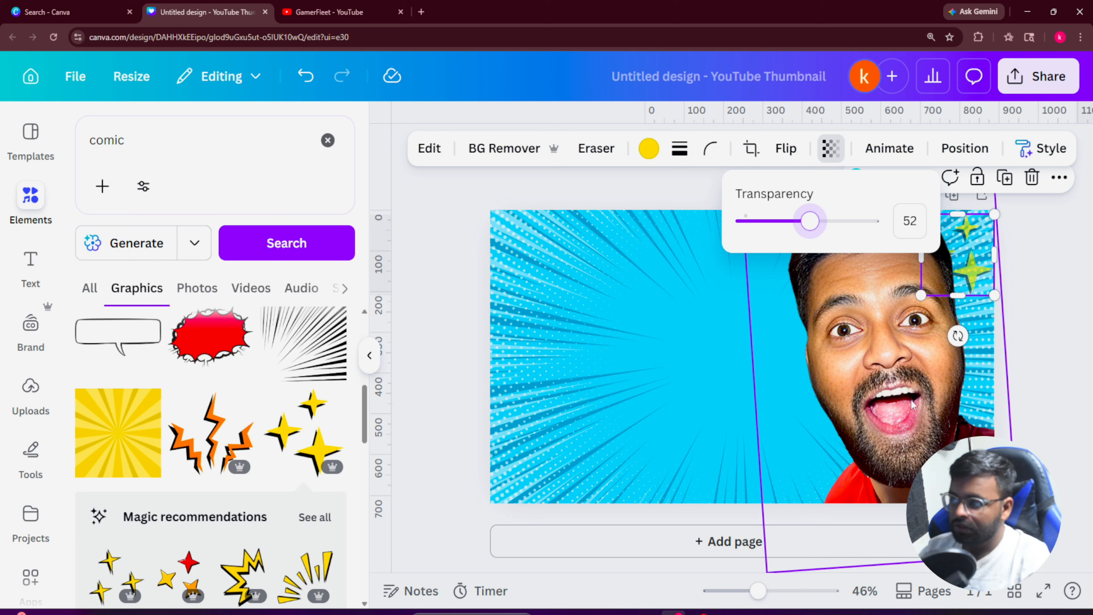
pyautogui.click(1024, 280)
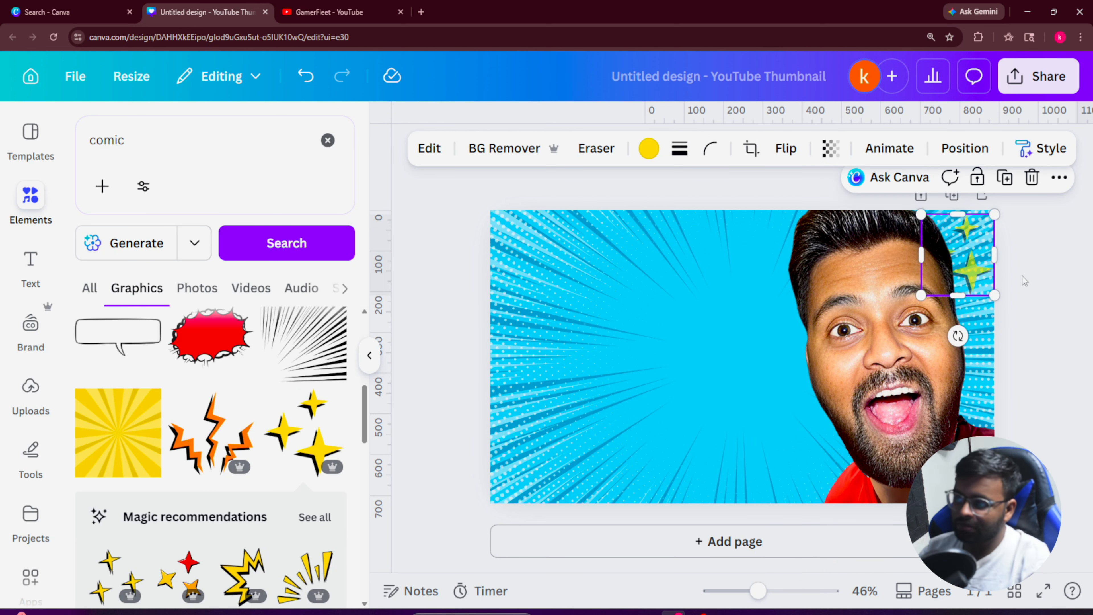
pyautogui.click(1024, 281)
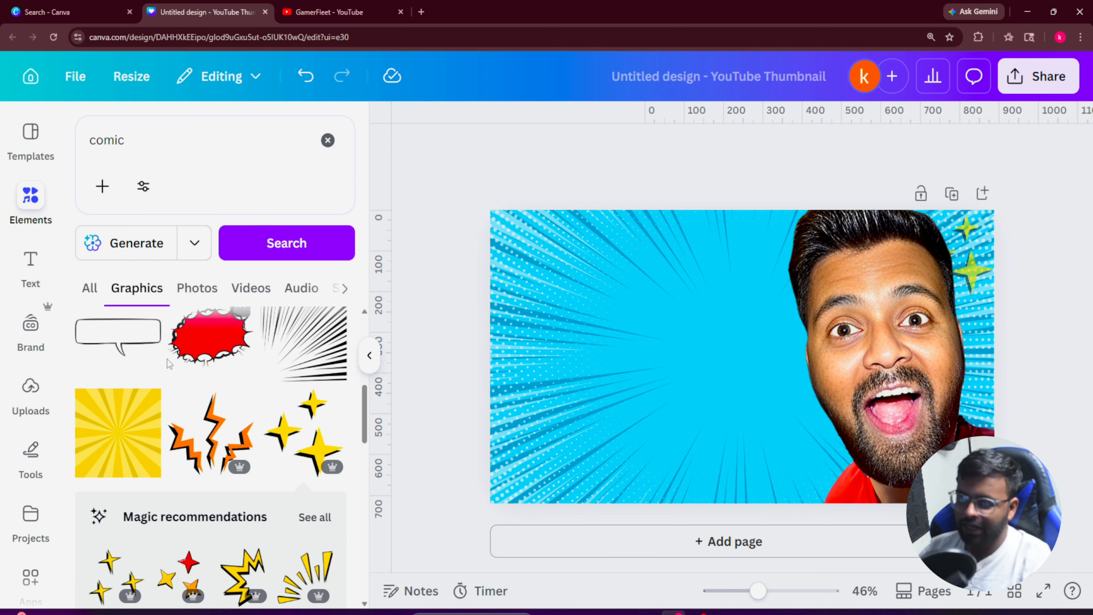
# - Find the uploaded Roblox image of a policeman with a torch and a hiding prisoner, and add it to the thumbnail
pyautogui.click(30, 398)
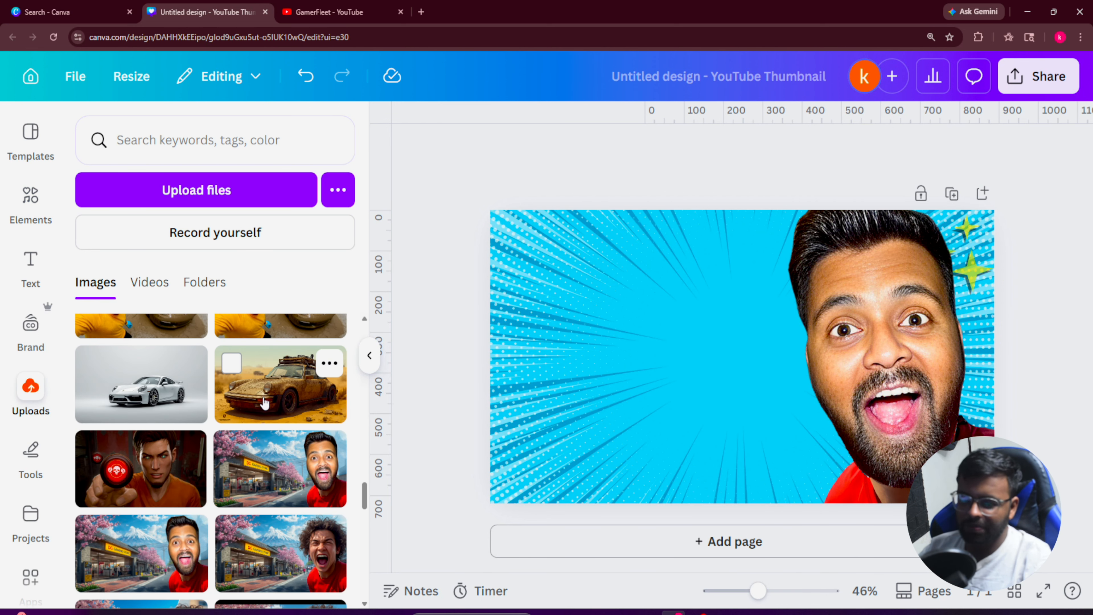
pyautogui.scroll(-1, 268, 411)
pyautogui.scroll(-4, 268, 416)
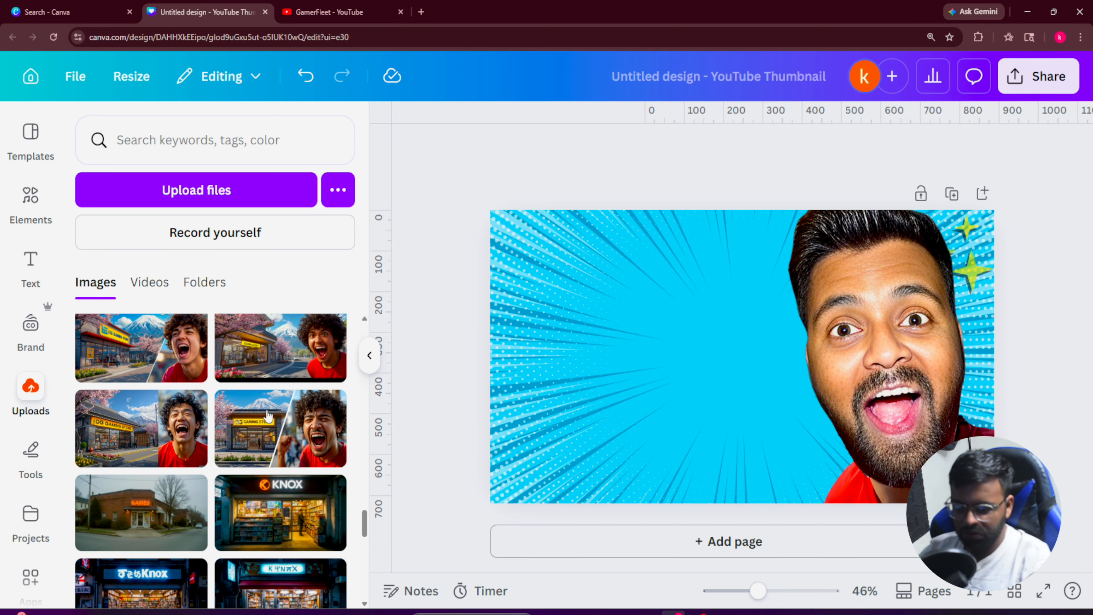
pyautogui.scroll(-3, 269, 415)
pyautogui.scroll(-10, 268, 414)
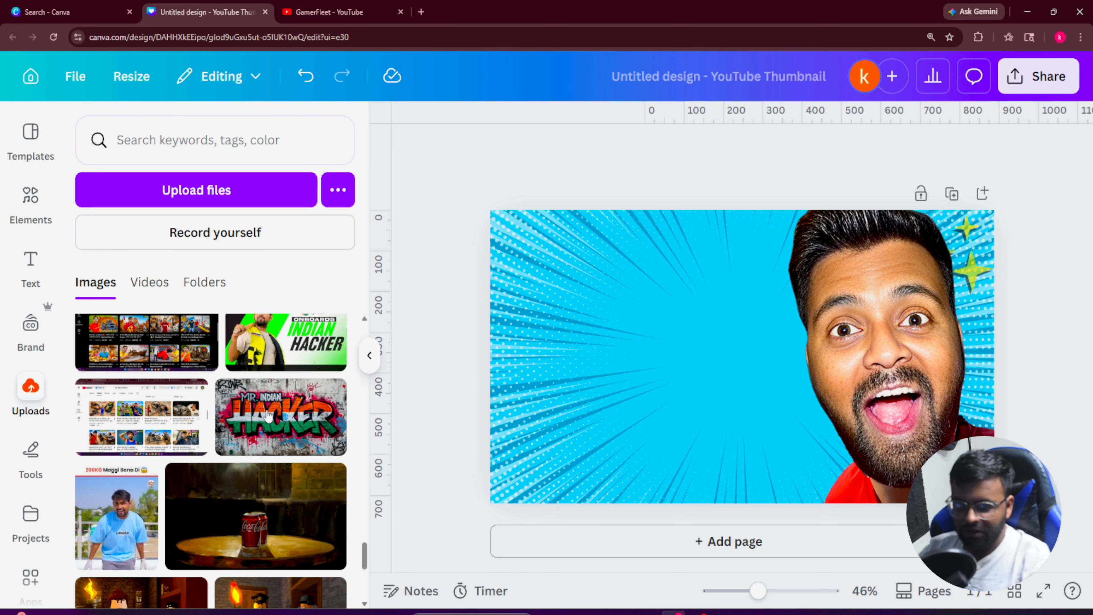
pyautogui.click(268, 406)
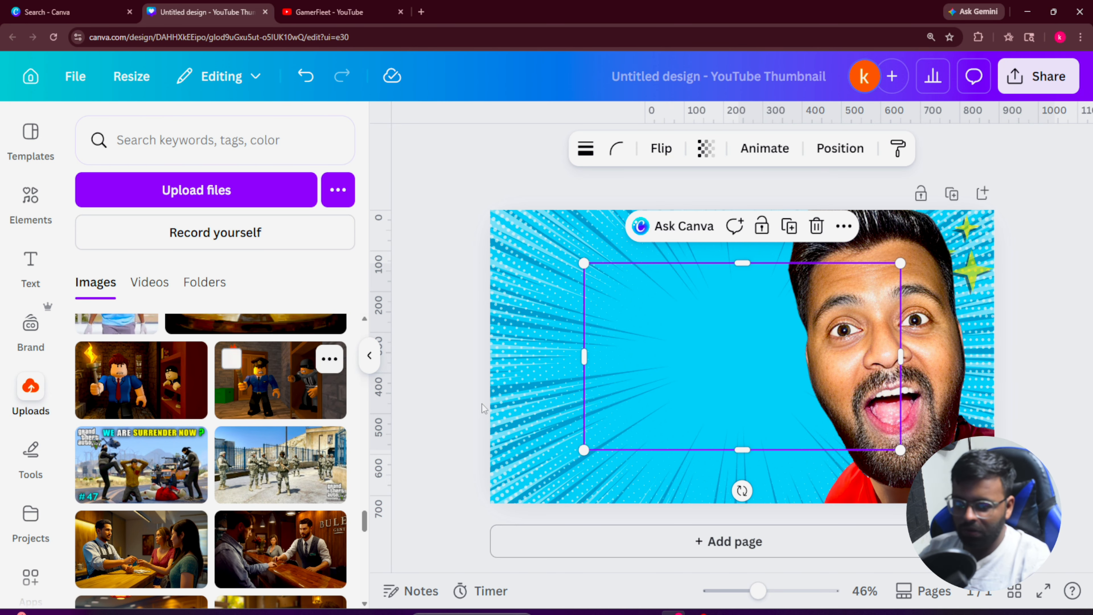
# - Shift the man's cutout slightly further right and move the policeman image into the open area on the thumbnail's left
pyautogui.moveTo(902, 449)
pyautogui.mouseDown()
pyautogui.moveTo(858, 424)
pyautogui.moveTo(896, 447)
pyautogui.mouseUp()
pyautogui.click(930, 463)
pyautogui.moveTo(1046, 368); pyautogui.dragTo(1046, 373)
pyautogui.moveTo(942, 366); pyautogui.dragTo(959, 369)
pyautogui.moveTo(612, 401); pyautogui.dragTo(534, 404)
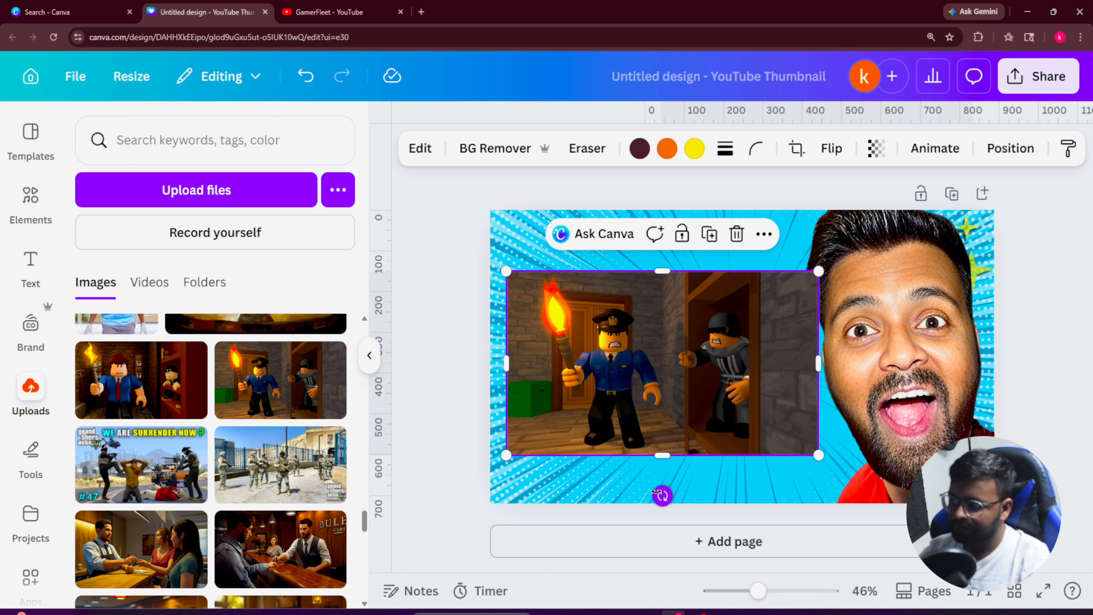
# - Tilt the policeman image slightly counterclockwise and enlarge it until it reaches the man's face
pyautogui.moveTo(663, 495); pyautogui.dragTo(682, 495)
pyautogui.moveTo(820, 448); pyautogui.dragTo(840, 466)
pyautogui.moveTo(689, 381); pyautogui.dragTo(695, 373)
pyautogui.moveTo(845, 446); pyautogui.dragTo(849, 451)
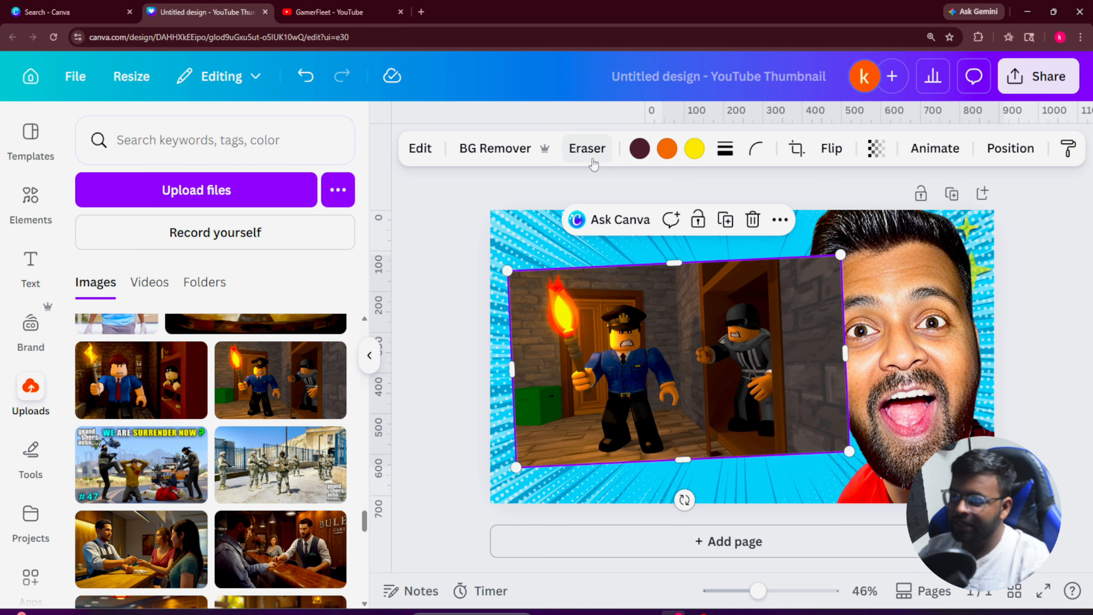
# - Give the policeman image a solid white (#ffffff) stroke with a weight of 12
pyautogui.click(726, 155)
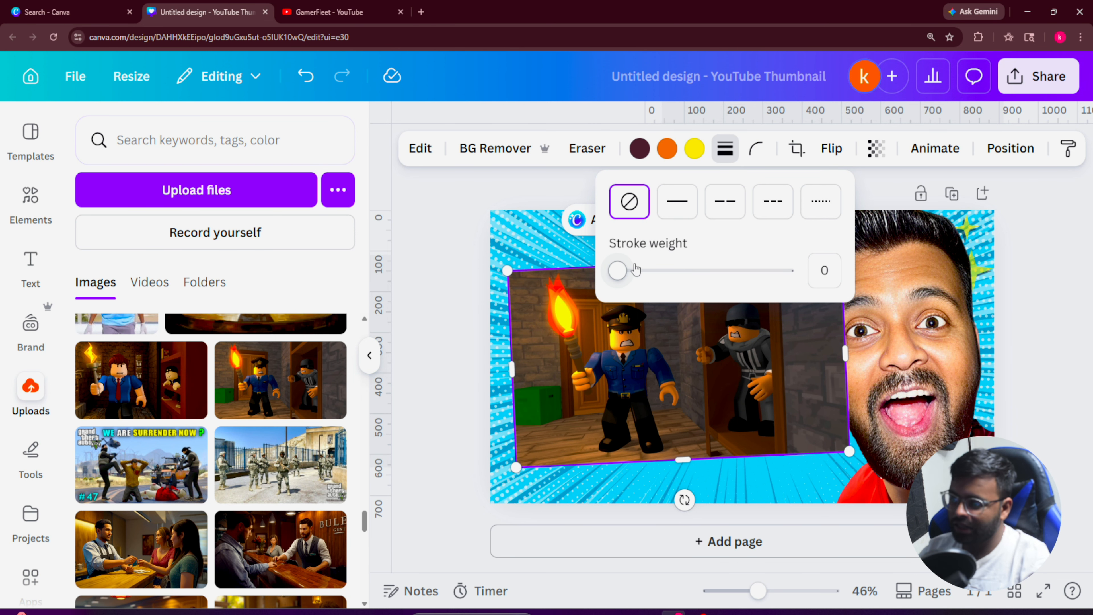
pyautogui.moveTo(636, 270); pyautogui.dragTo(638, 271)
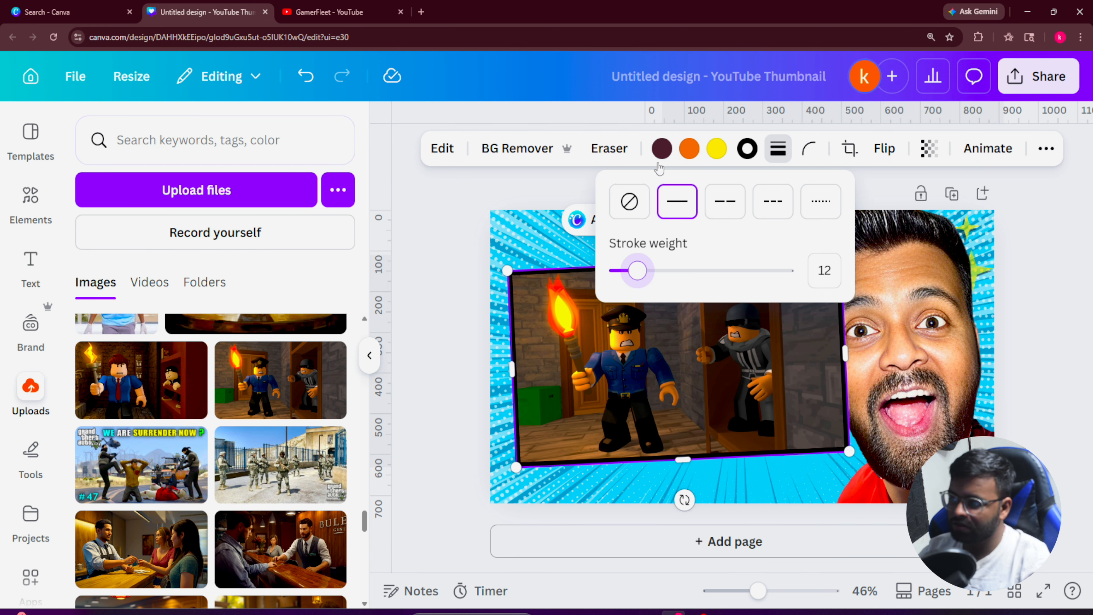
pyautogui.click(747, 149)
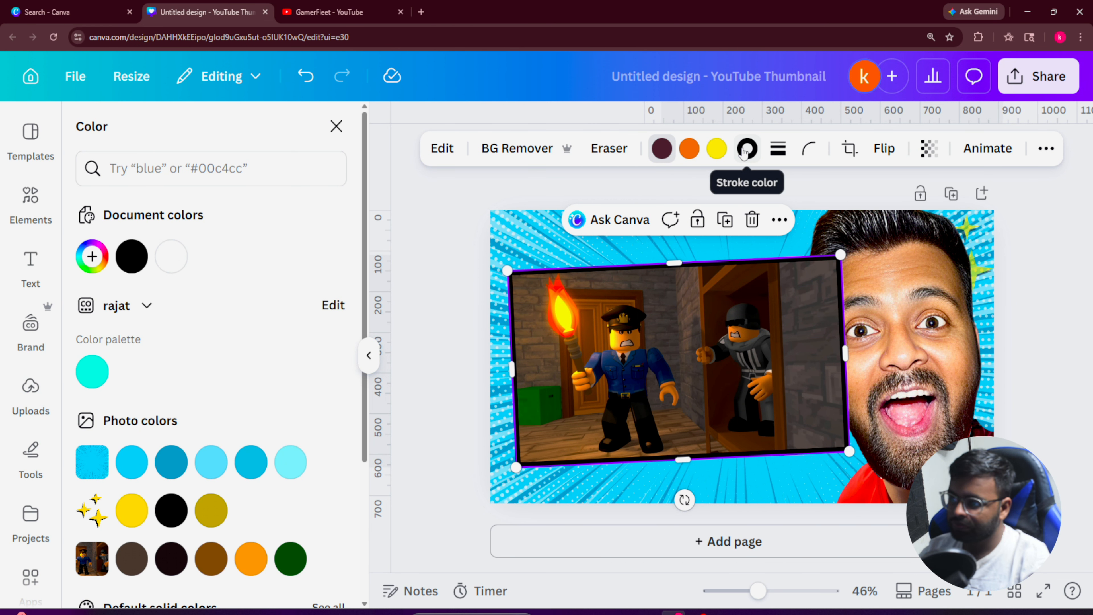
pyautogui.click(172, 257)
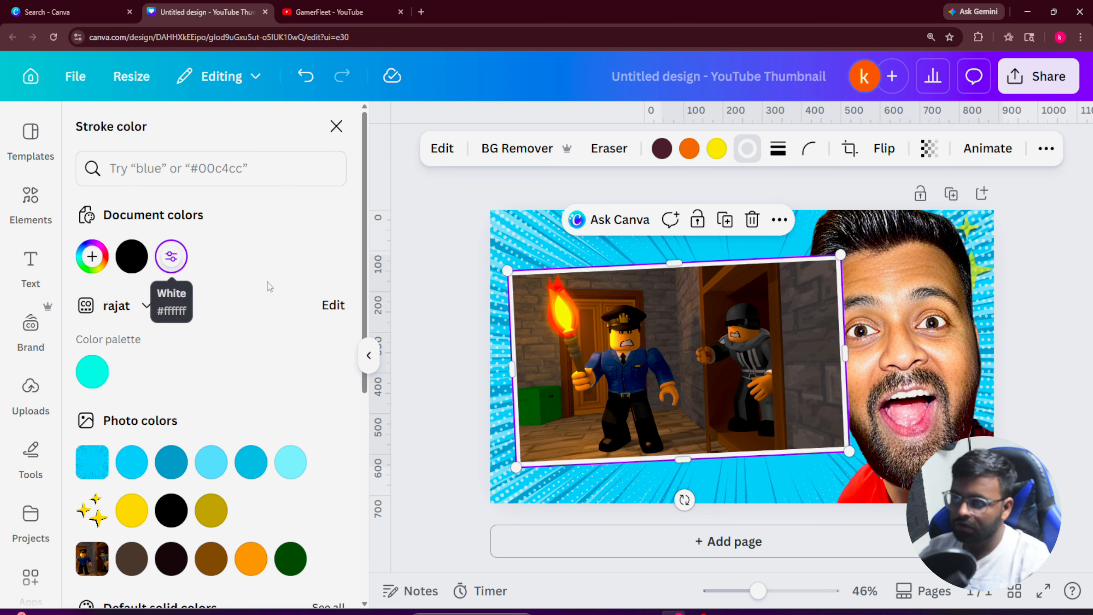
# - Set the policeman image's white stroke weight to 19 and enlarge the image slightly so it overlaps the man's face more
pyautogui.moveTo(844, 449); pyautogui.dragTo(848, 449)
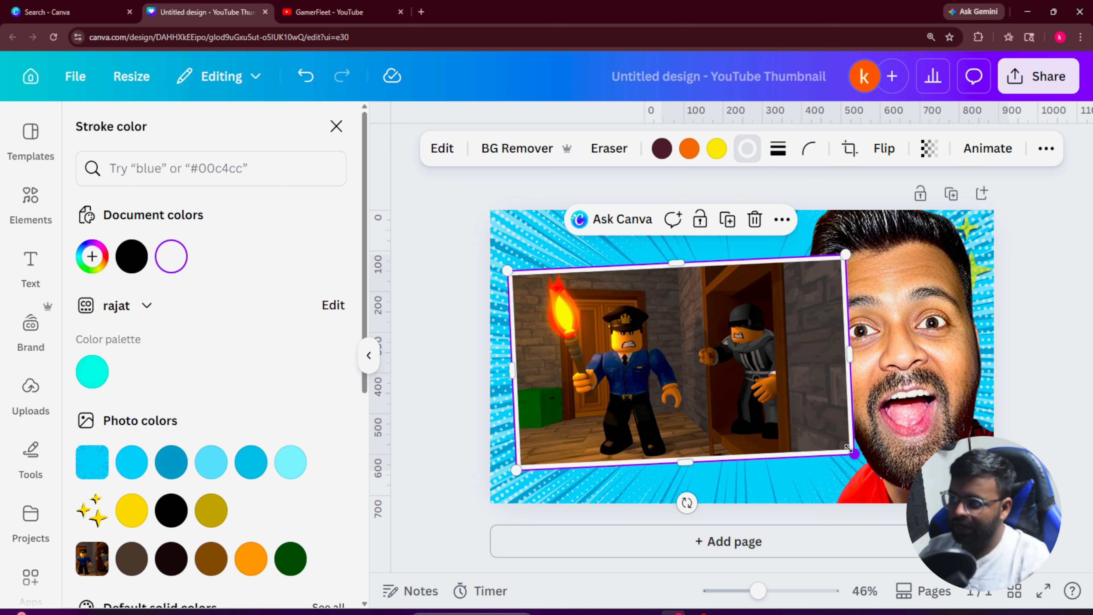
pyautogui.click(779, 148)
pyautogui.moveTo(700, 271); pyautogui.dragTo(704, 270)
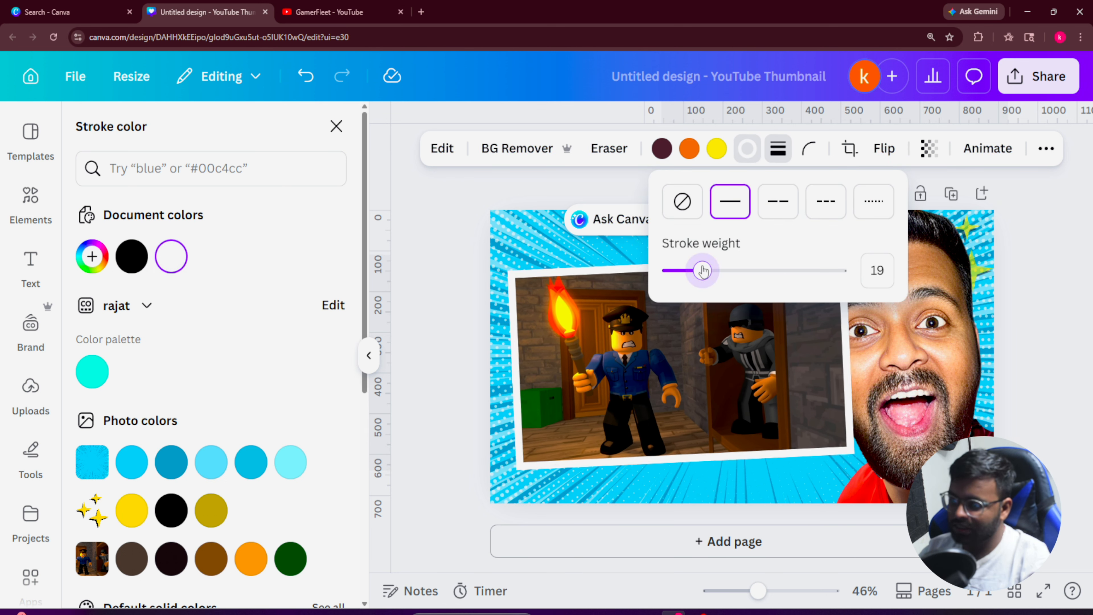
pyautogui.moveTo(852, 450); pyautogui.dragTo(866, 460)
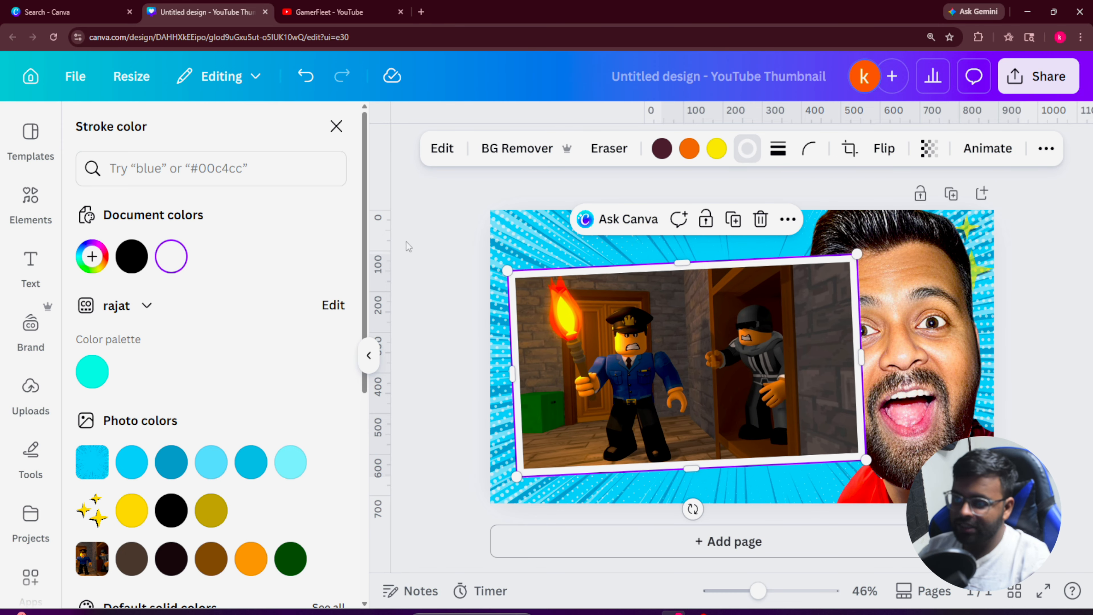
# - Send the policeman image backward behind the man's cutout and enlarge it slightly further
pyautogui.rightClick(614, 373)
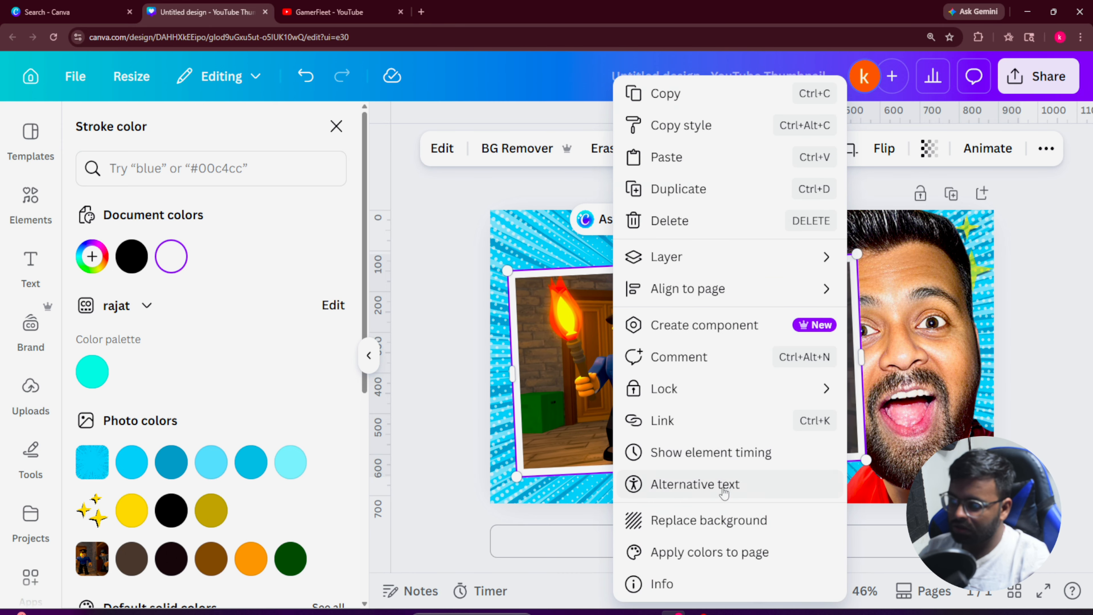
pyautogui.moveTo(757, 257)
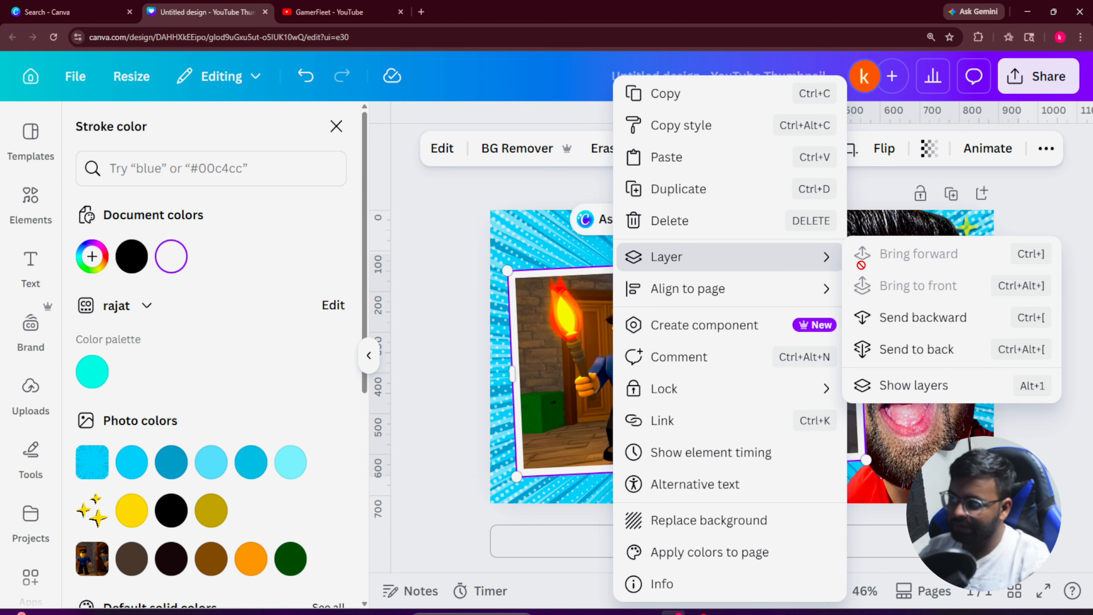
pyautogui.click(891, 319)
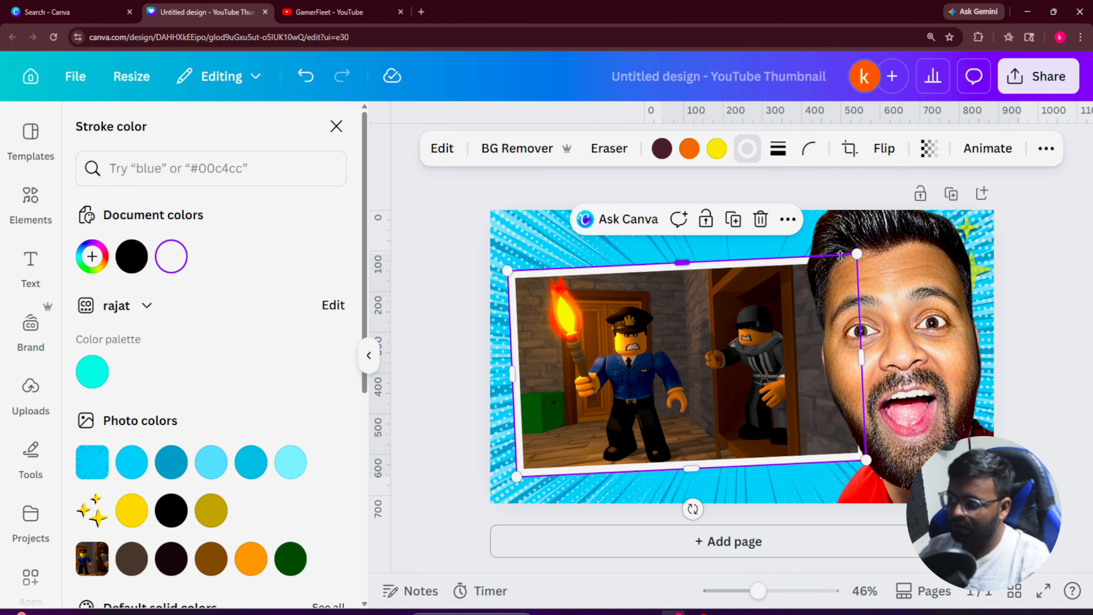
pyautogui.moveTo(853, 257); pyautogui.dragTo(872, 243)
# - Search the elements library for "emojis" in place of "comic" and show all the matching graphics
pyautogui.click(336, 126)
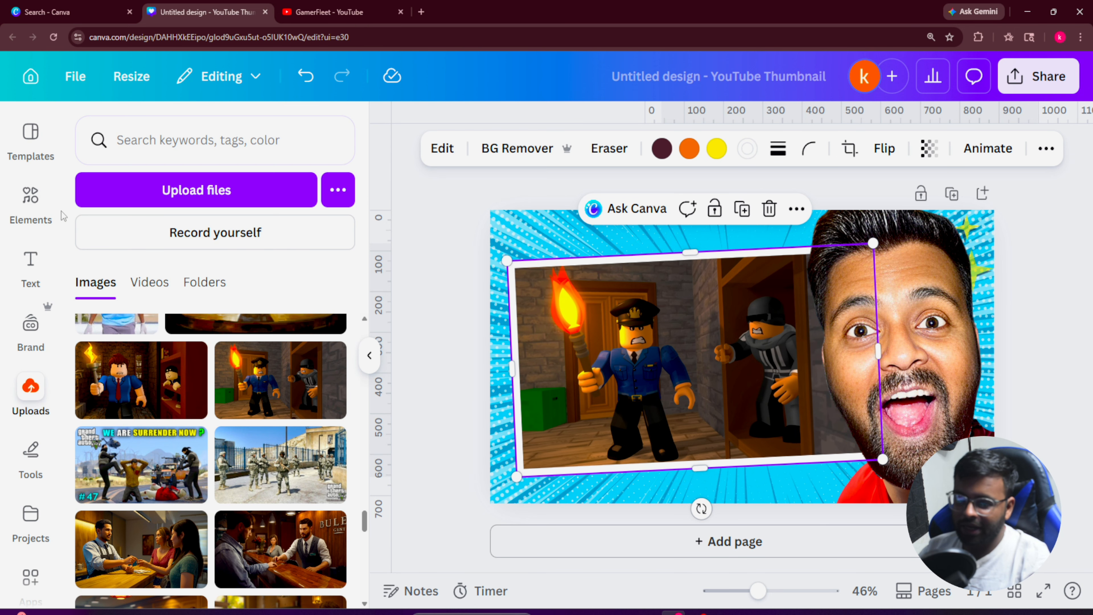
pyautogui.click(31, 198)
pyautogui.click(215, 142)
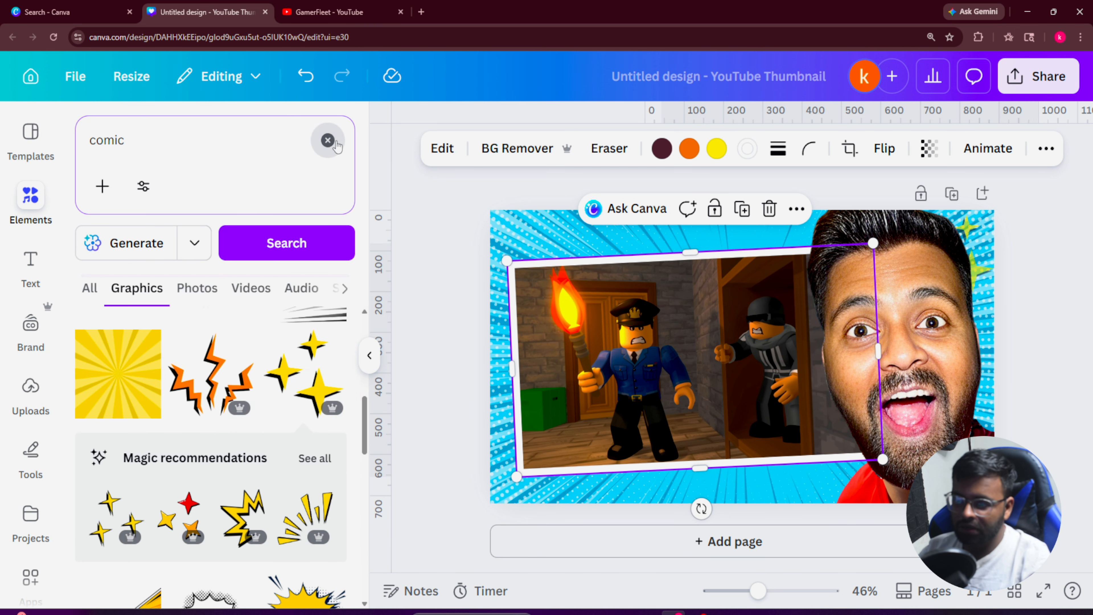
pyautogui.click(327, 140)
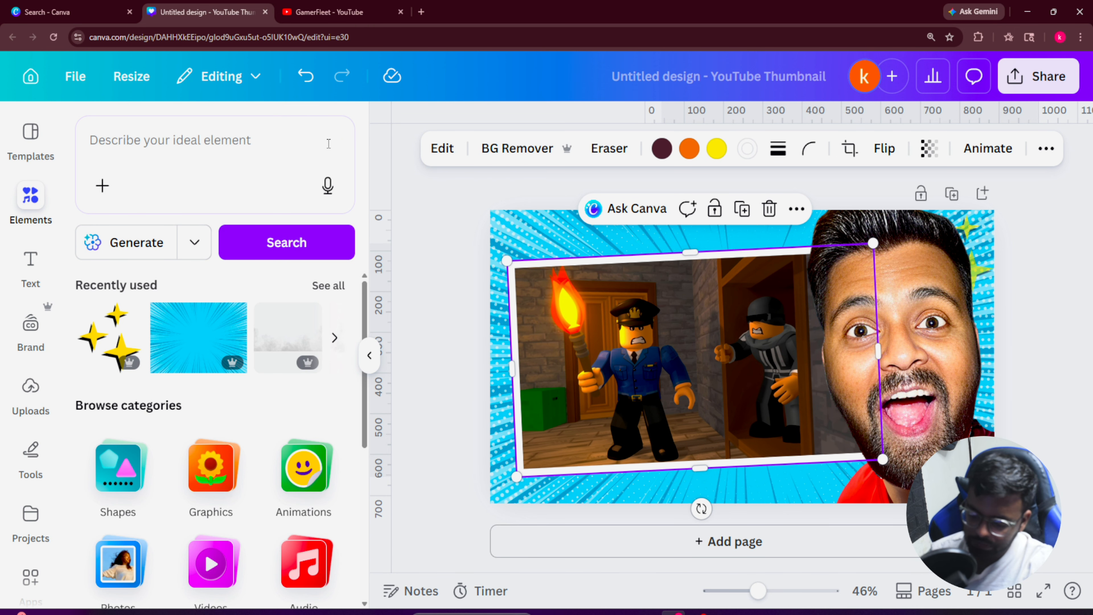
pyautogui.click(284, 144)
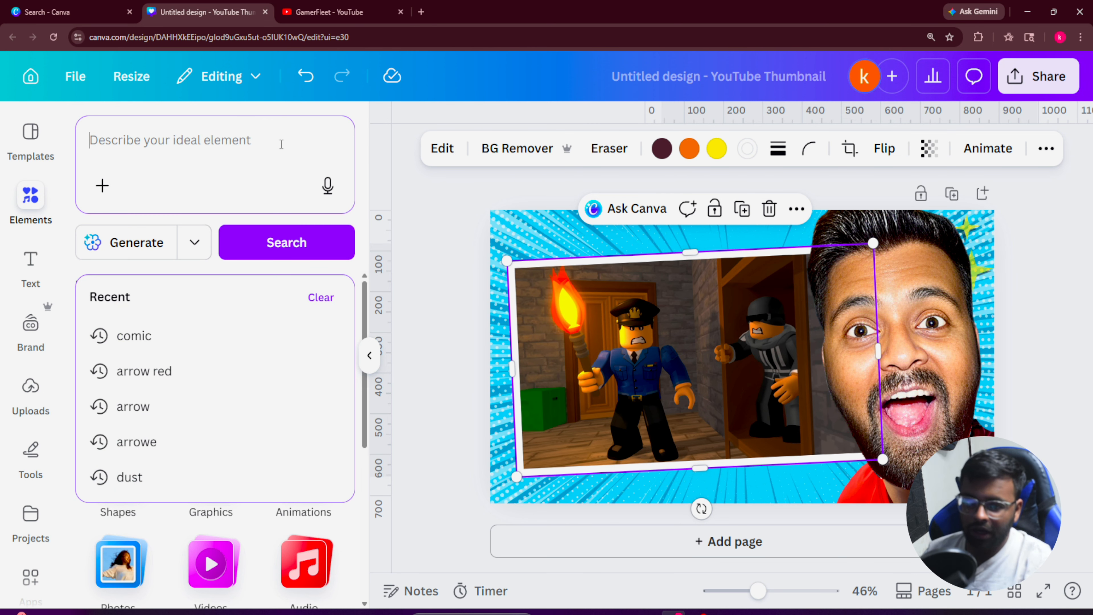
pyautogui.write('emojis')
pyautogui.press('Return')
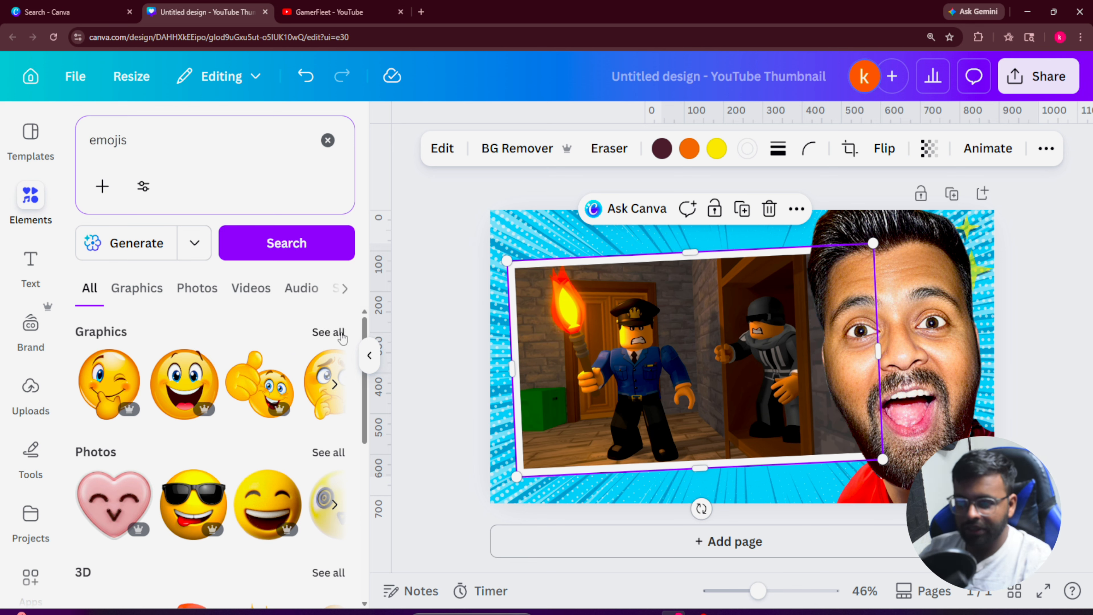
pyautogui.click(329, 332)
# - Add the laughing emoji with tears, shrink it into the thumbnail's upper-left corner, and place a duplicate overlapping it
pyautogui.scroll(-3, 269, 431)
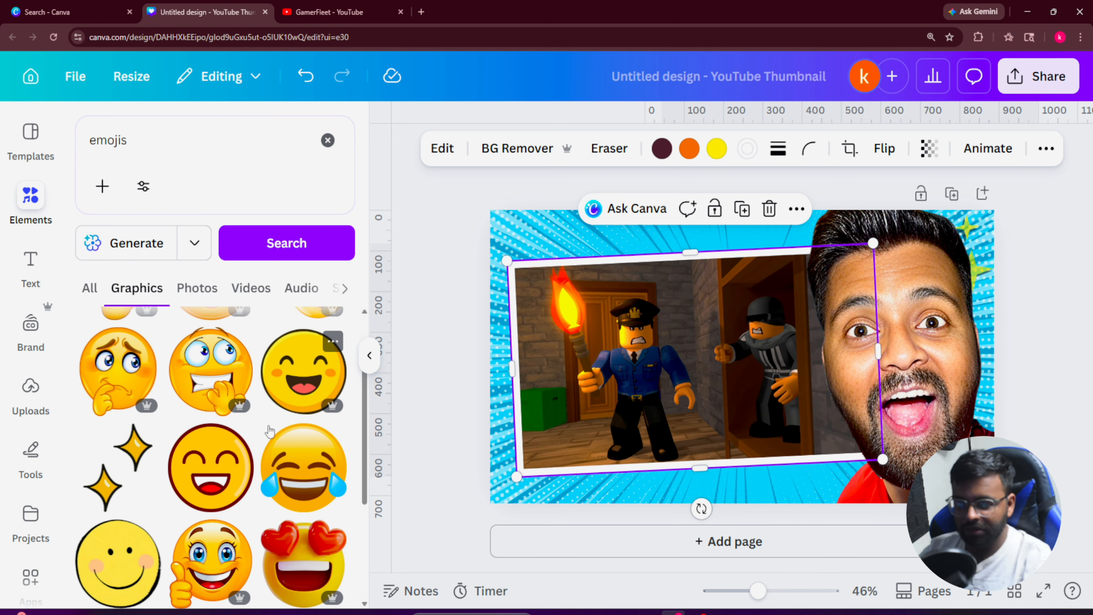
pyautogui.scroll(-3, 269, 430)
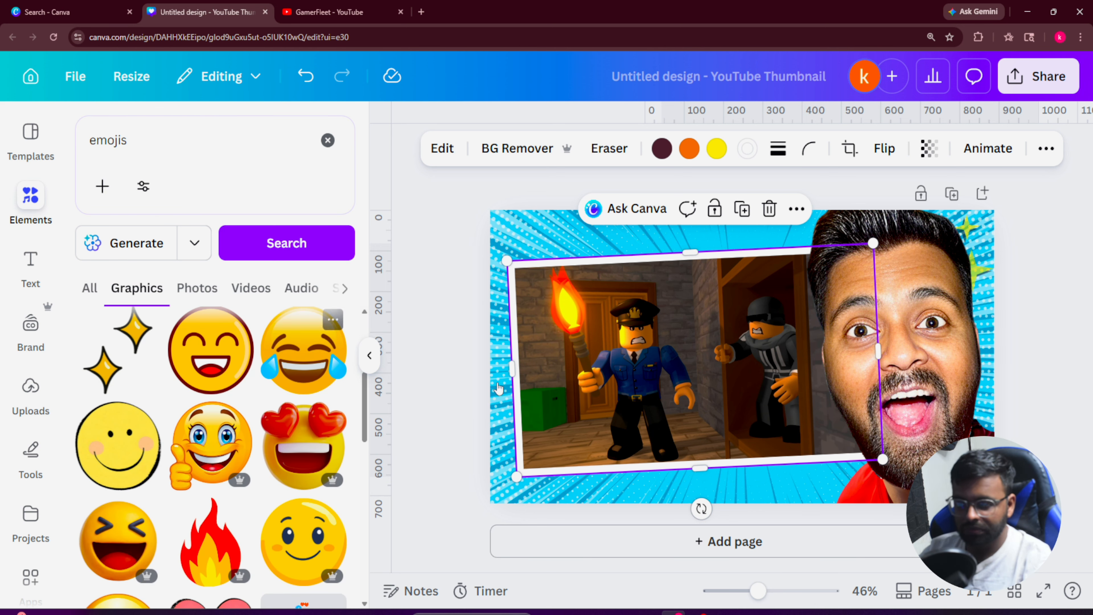
pyautogui.click(303, 349)
pyautogui.moveTo(805, 415); pyautogui.dragTo(581, 283)
pyautogui.click(575, 199)
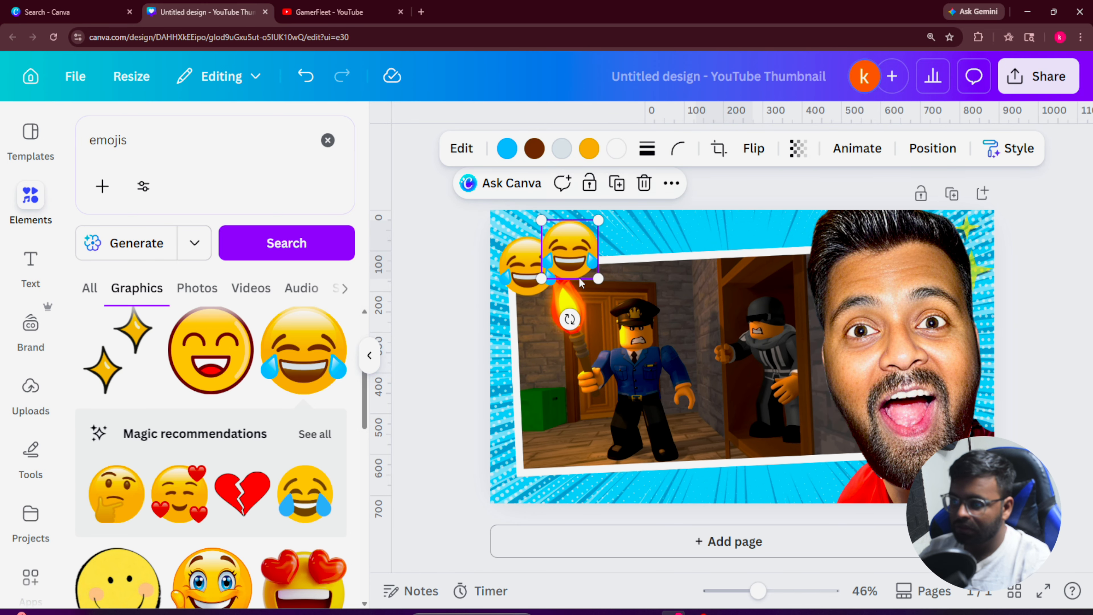
pyautogui.scroll(-6, 207, 424)
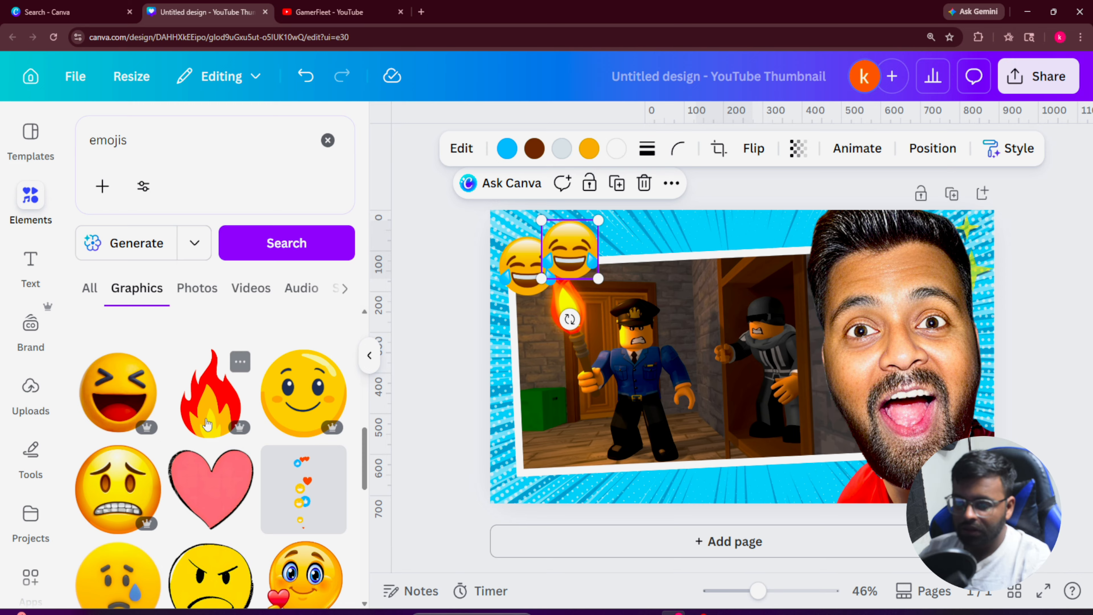
pyautogui.click(207, 424)
pyautogui.moveTo(738, 362); pyautogui.dragTo(540, 433)
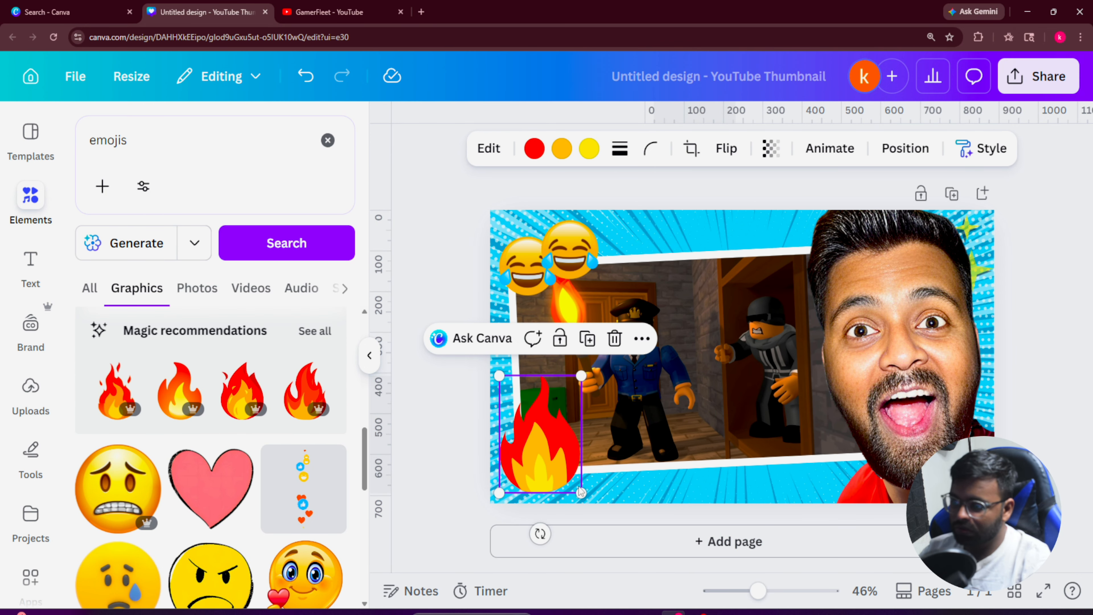
pyautogui.moveTo(582, 491); pyautogui.dragTo(556, 457)
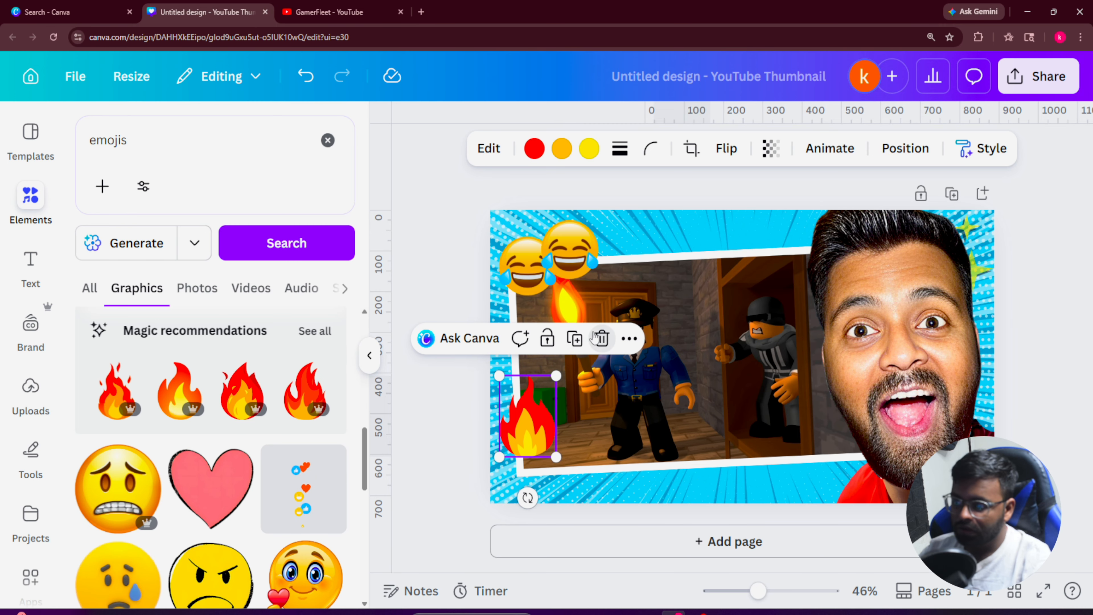
pyautogui.click(597, 338)
# - Add the fire emoji graphic, place it small at the policeman image's lower-left corner, and tilt it slightly clockwise
pyautogui.click(332, 402)
pyautogui.moveTo(831, 476); pyautogui.dragTo(522, 470)
pyautogui.moveTo(515, 528); pyautogui.dragTo(508, 529)
# - Apply a black Glow shadow to the fire emoji with an intensity of 100 and a size of 33
pyautogui.click(437, 149)
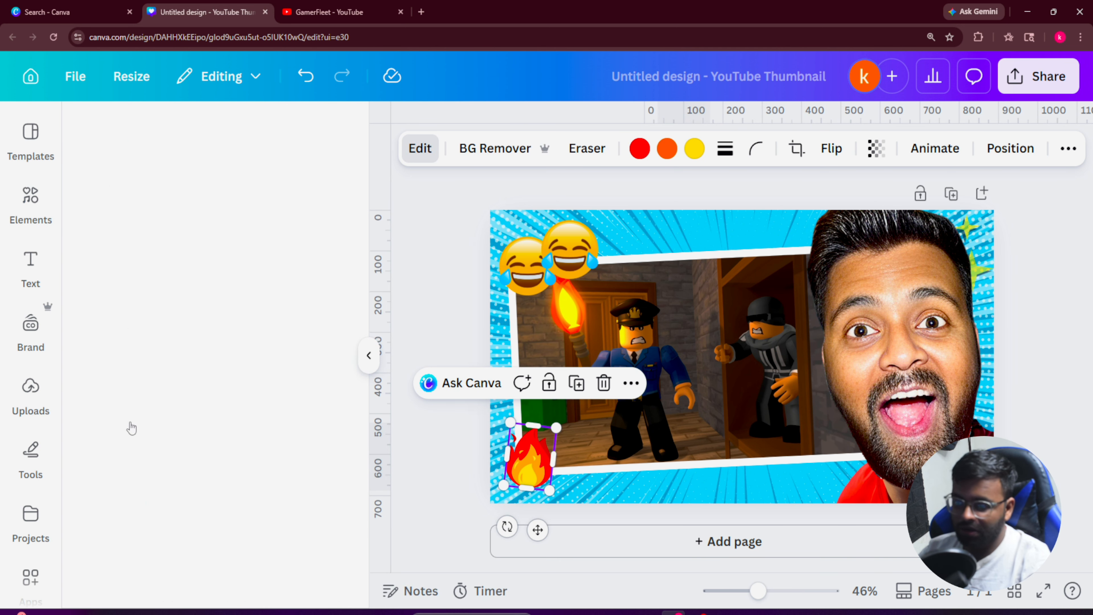
pyautogui.scroll(-5, 129, 426)
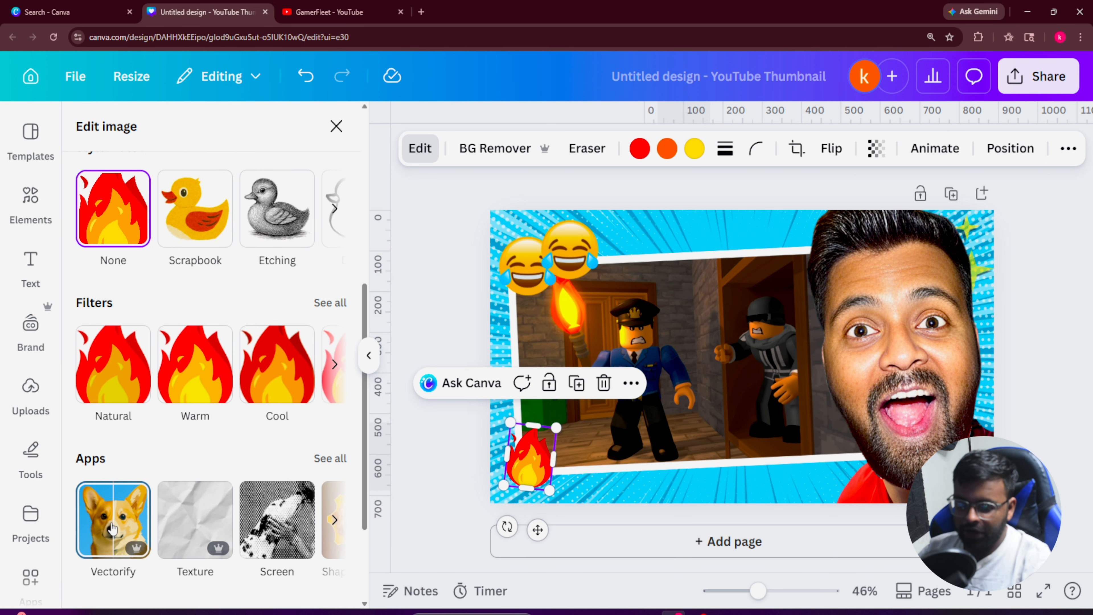
pyautogui.scroll(-3, 107, 530)
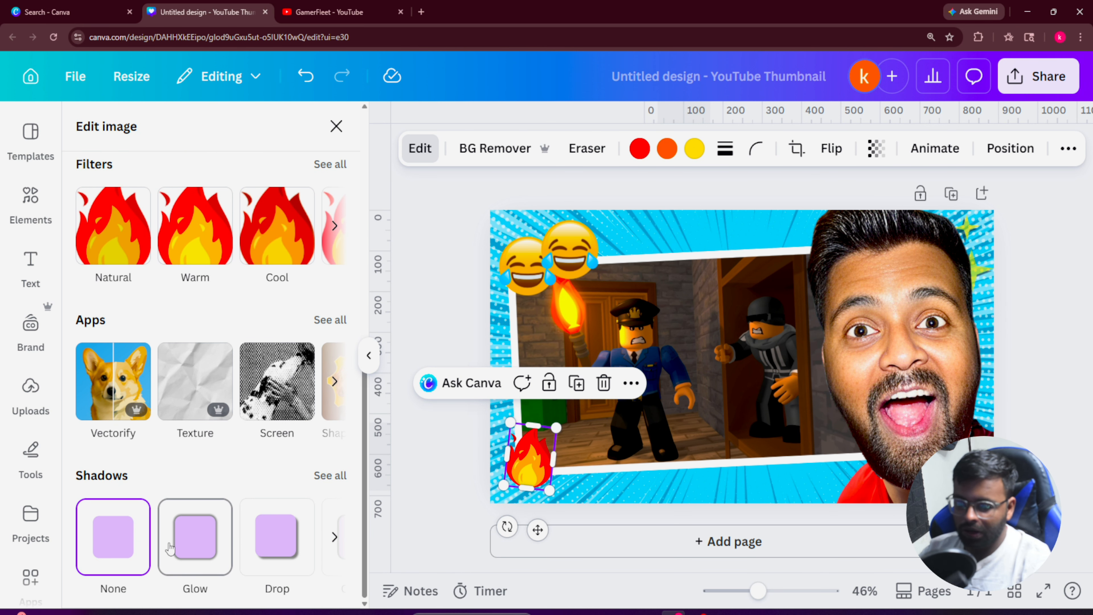
pyautogui.click(172, 548)
pyautogui.click(186, 560)
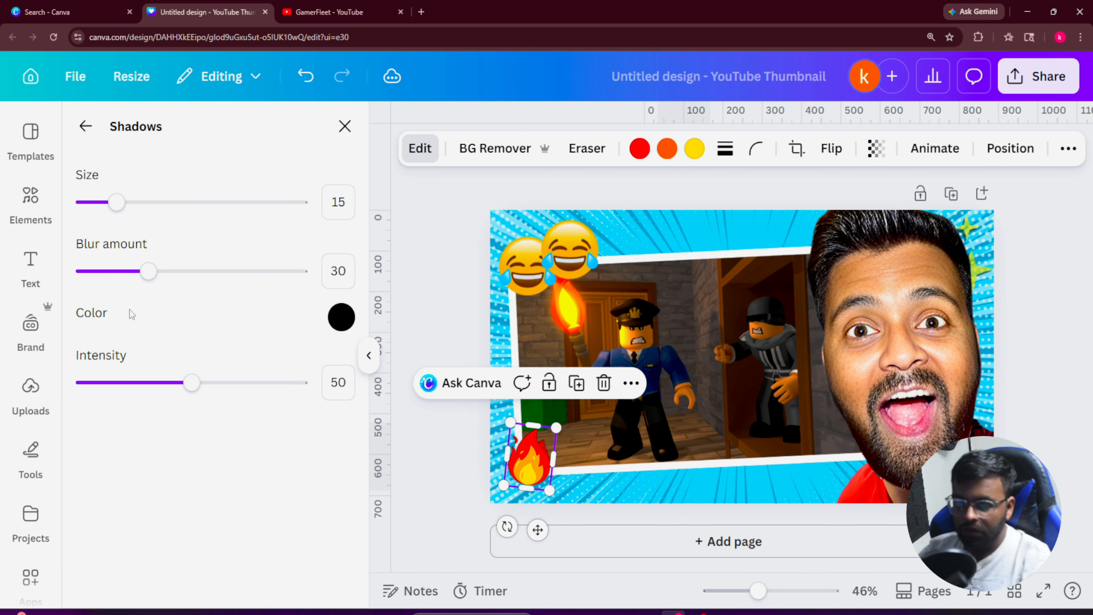
pyautogui.moveTo(192, 391); pyautogui.dragTo(312, 405)
pyautogui.moveTo(126, 215); pyautogui.dragTo(158, 219)
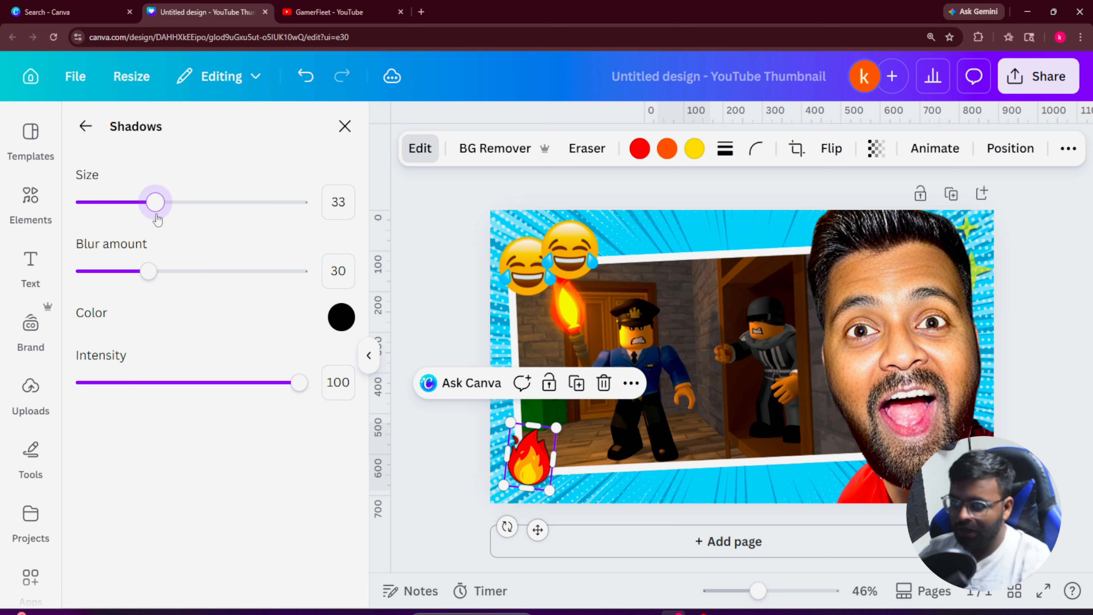
# - Give the right laughing emoji a black Glow shadow with intensity 79, size 77 and blur amount 60
pyautogui.click(546, 244)
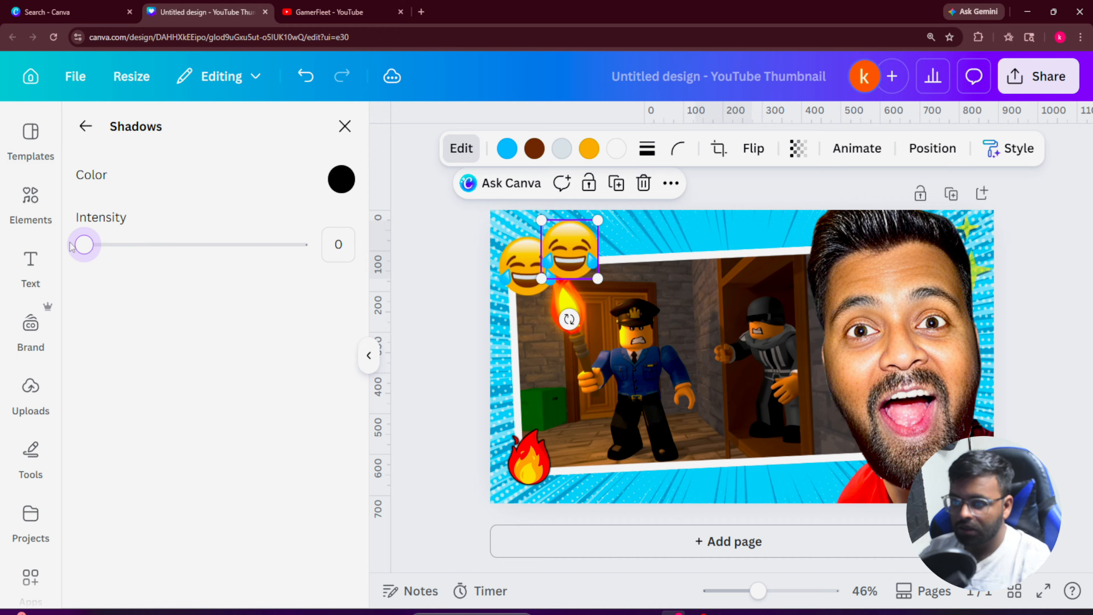
pyautogui.click(85, 126)
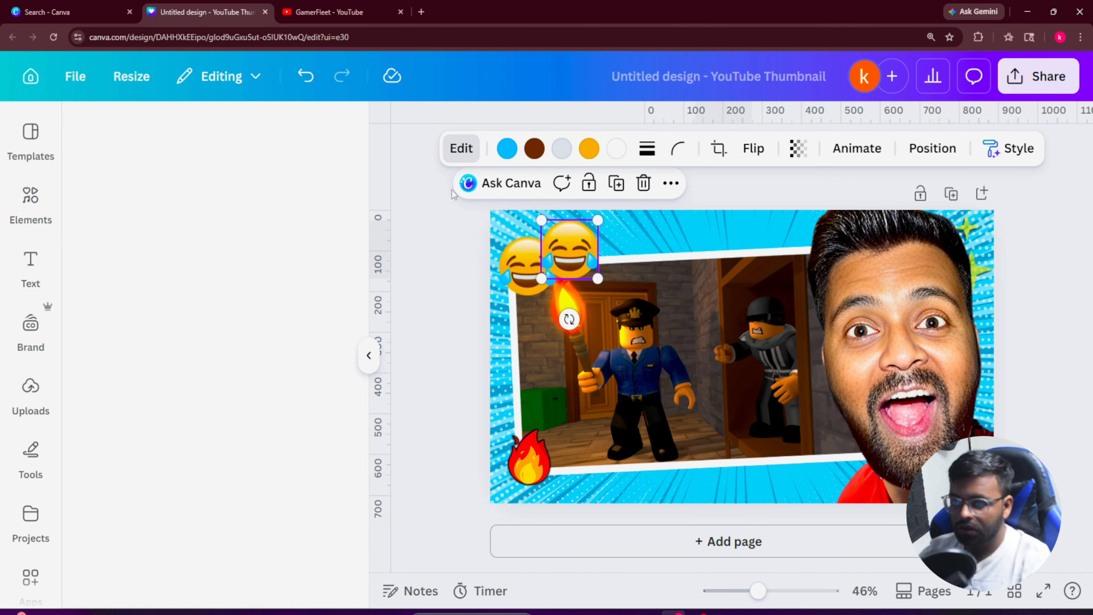
pyautogui.scroll(-10, 168, 525)
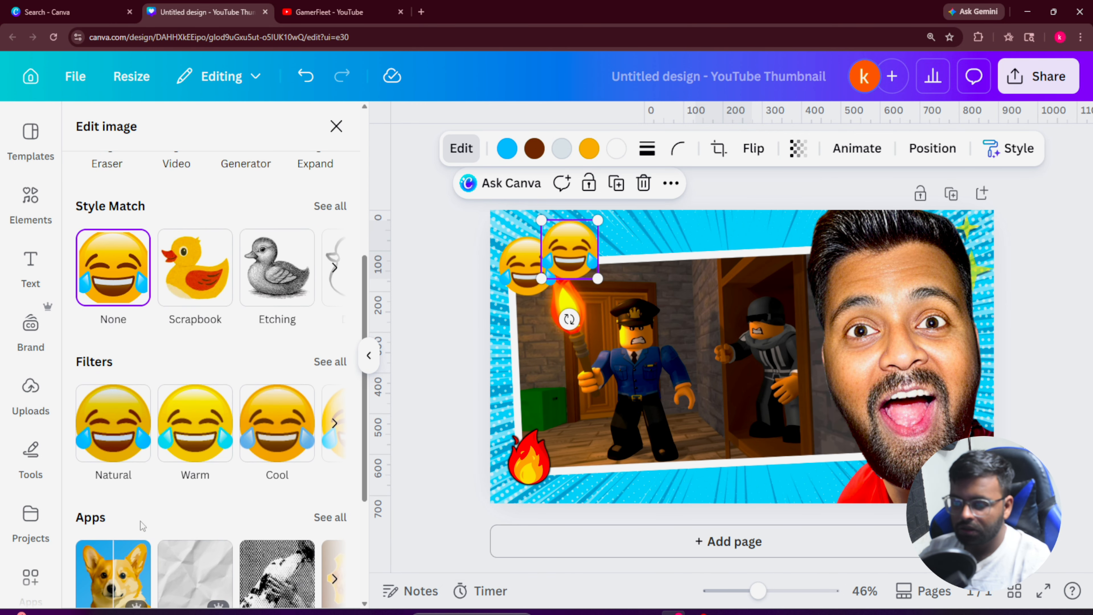
pyautogui.click(177, 551)
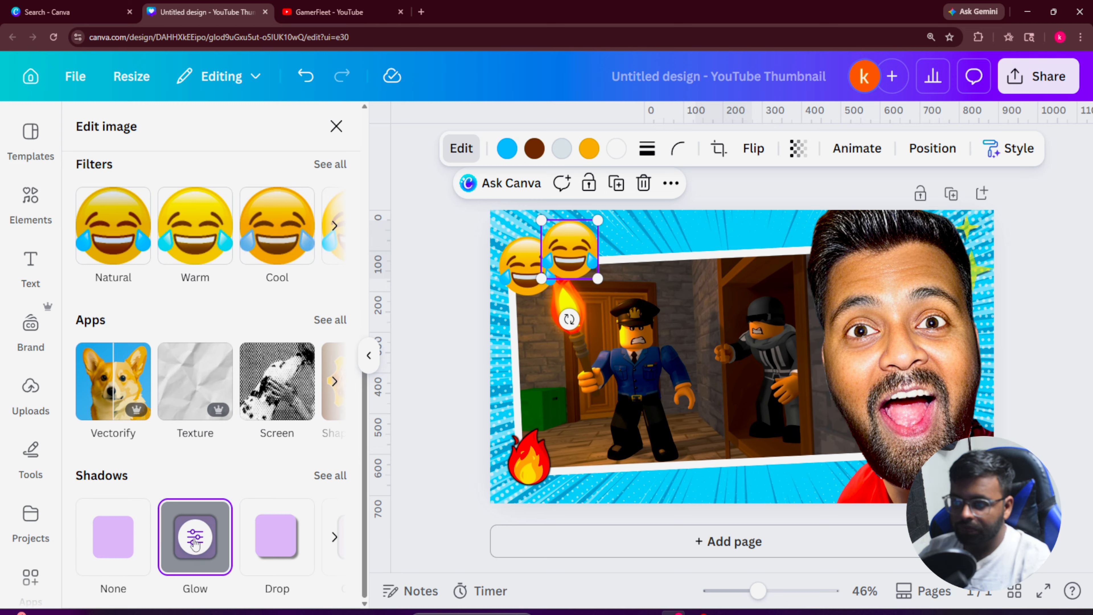
pyautogui.click(188, 550)
pyautogui.moveTo(191, 383); pyautogui.dragTo(256, 390)
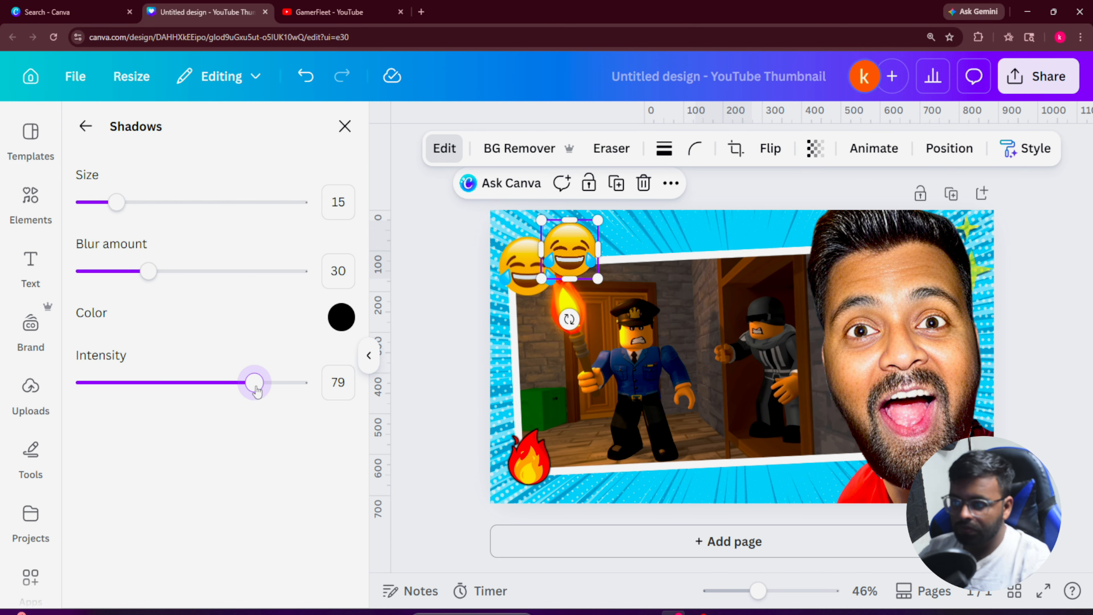
pyautogui.moveTo(116, 202); pyautogui.dragTo(249, 202)
pyautogui.moveTo(148, 271); pyautogui.dragTo(212, 271)
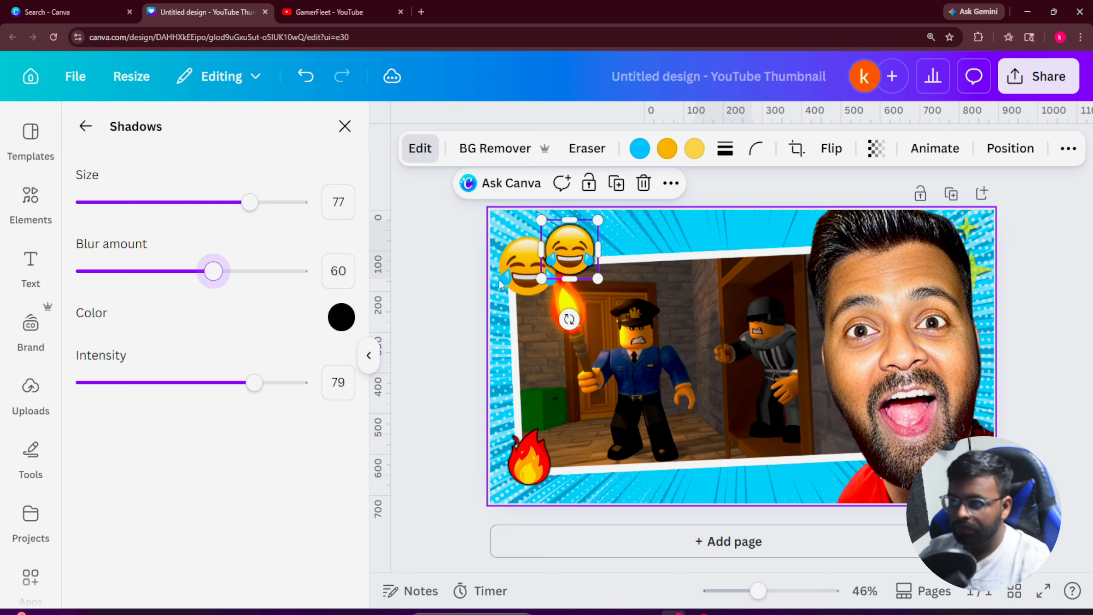
# - Enlarge the glowing laughing emoji and replace the plain one beside it with a smaller duplicate of the glowing emoji
pyautogui.moveTo(593, 283); pyautogui.dragTo(613, 295)
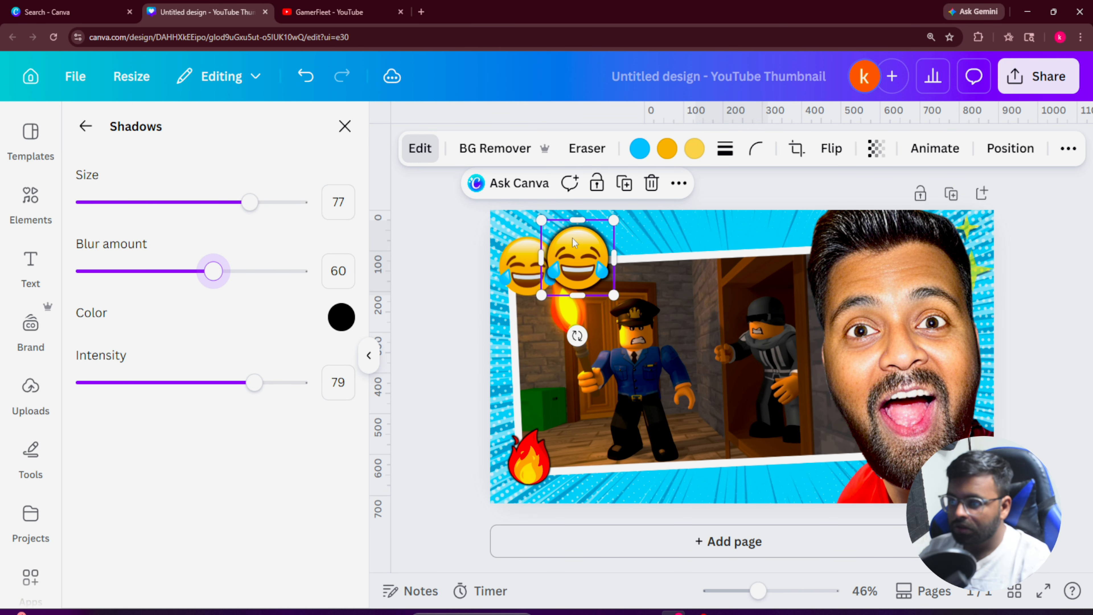
pyautogui.click(523, 252)
pyautogui.press('Delete')
pyautogui.click(576, 275)
pyautogui.hotkey('ctrl', 'd')
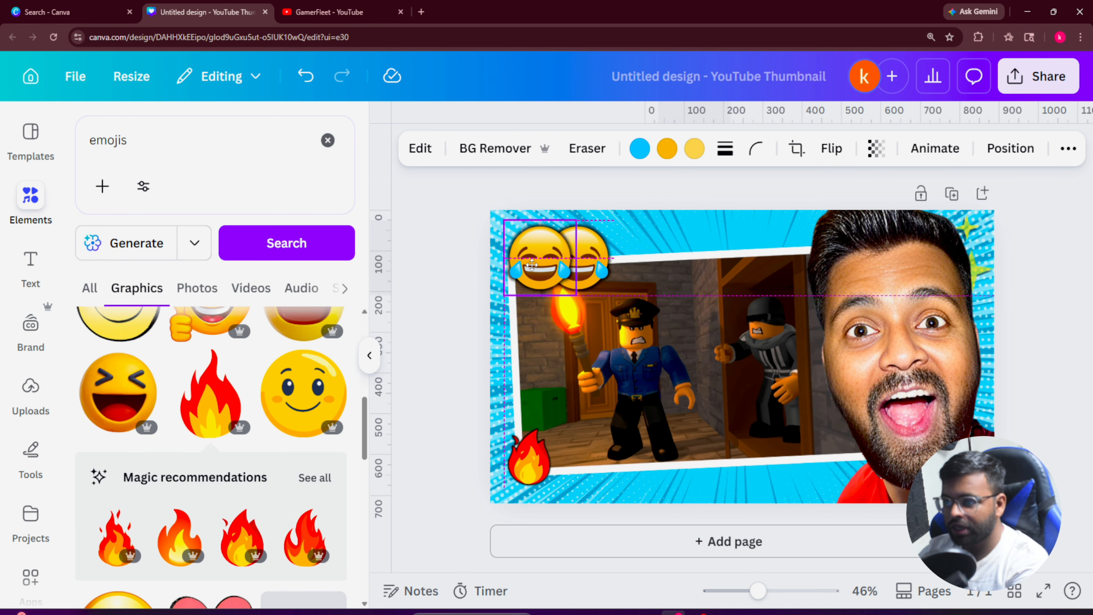
pyautogui.moveTo(562, 280); pyautogui.dragTo(534, 255)
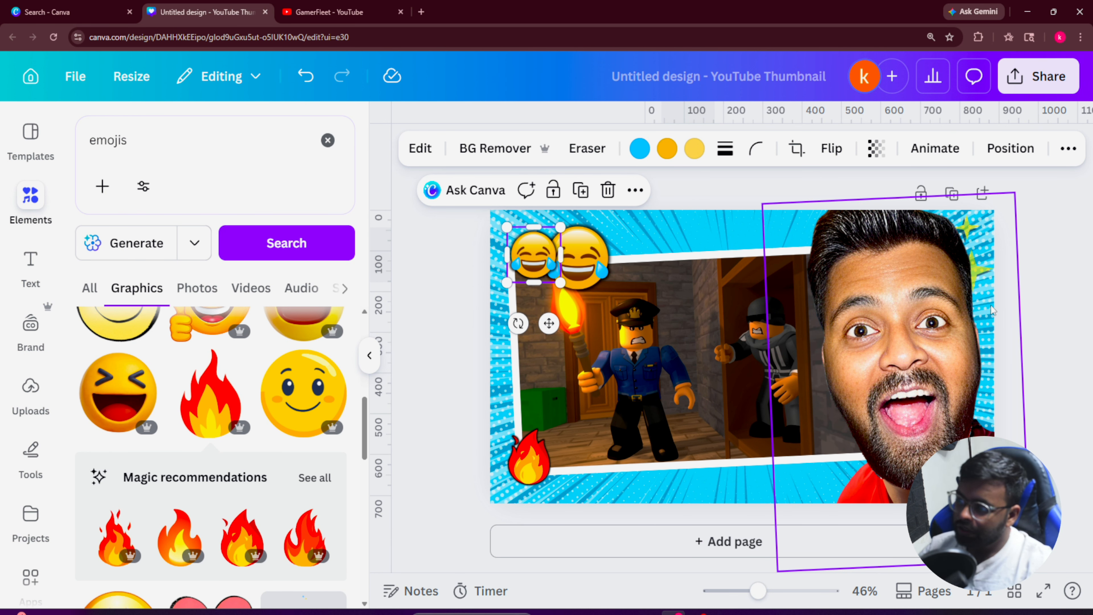
pyautogui.press('Escape')
# - Switch to the GamerFleet YouTube videos page, examine how emojis are arranged in the thumbnails, and return to the Canva design
pyautogui.hotkey('ctrl', 'Tab')
pyautogui.scroll(-5, 414, 368)
pyautogui.scroll(-10, 414, 368)
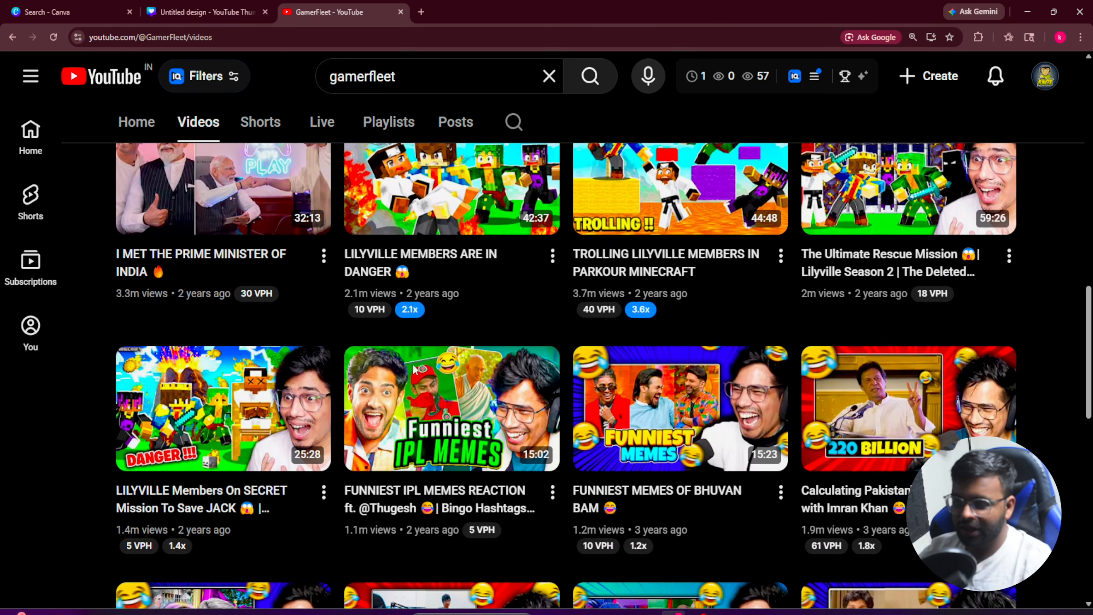
pyautogui.scroll(10, 414, 368)
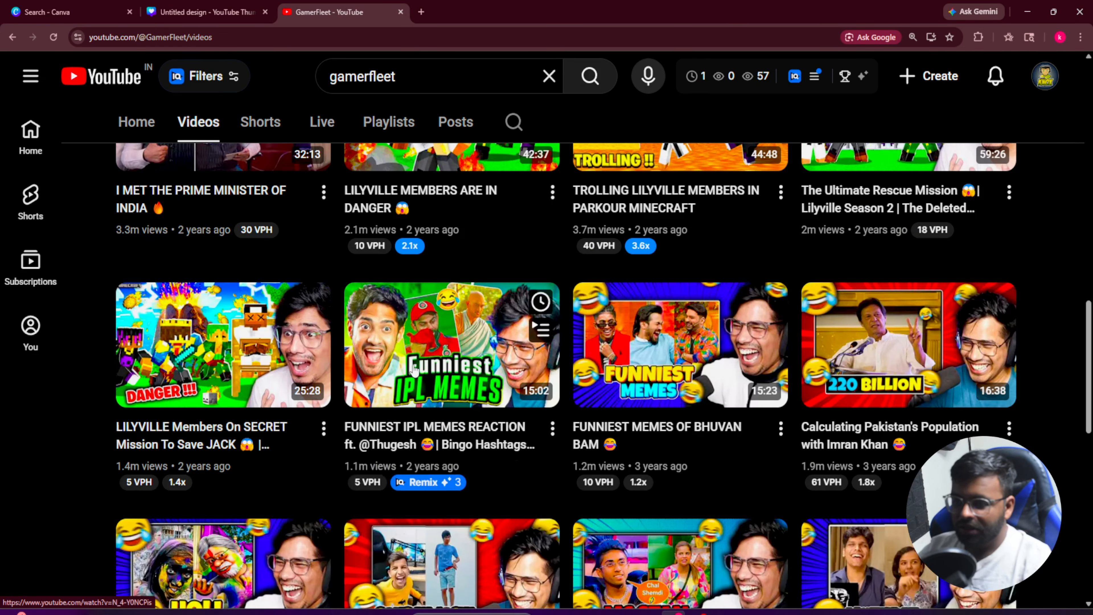
pyautogui.hotkey('ctrl', 'shift', 'Tab')
# - Try the Cherry Duotone filter on the larger laughing emoji and undo it
pyautogui.click(555, 275)
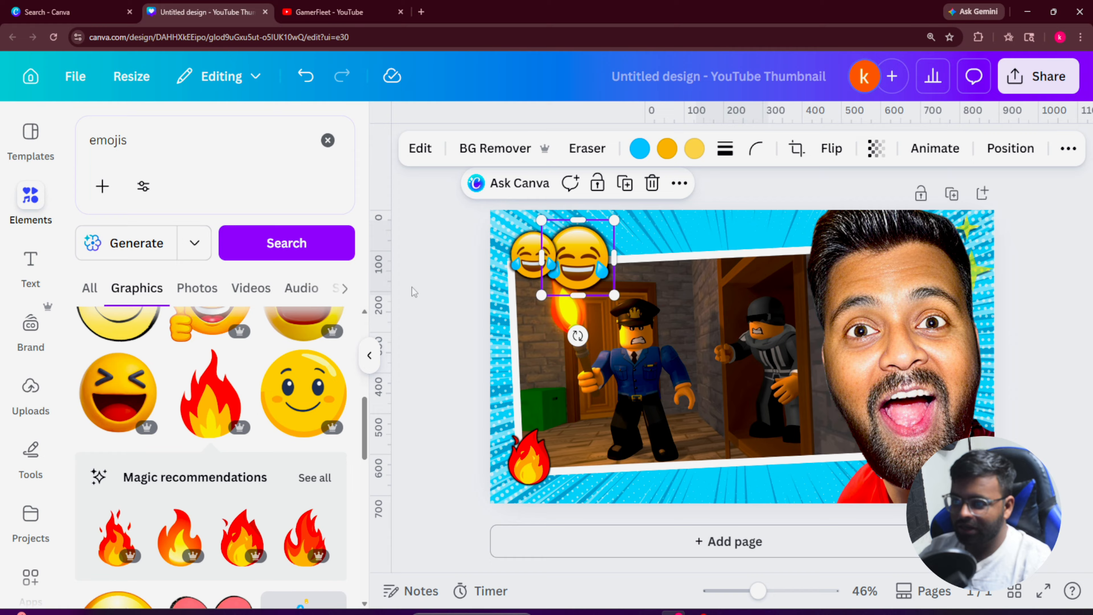
pyautogui.click(420, 148)
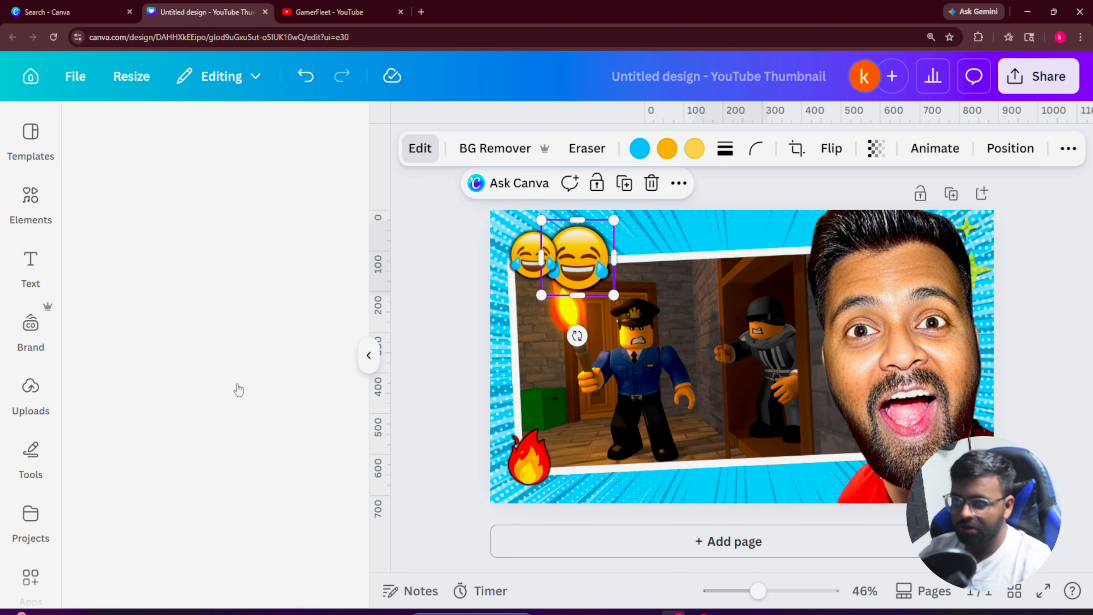
pyautogui.scroll(-8, 222, 409)
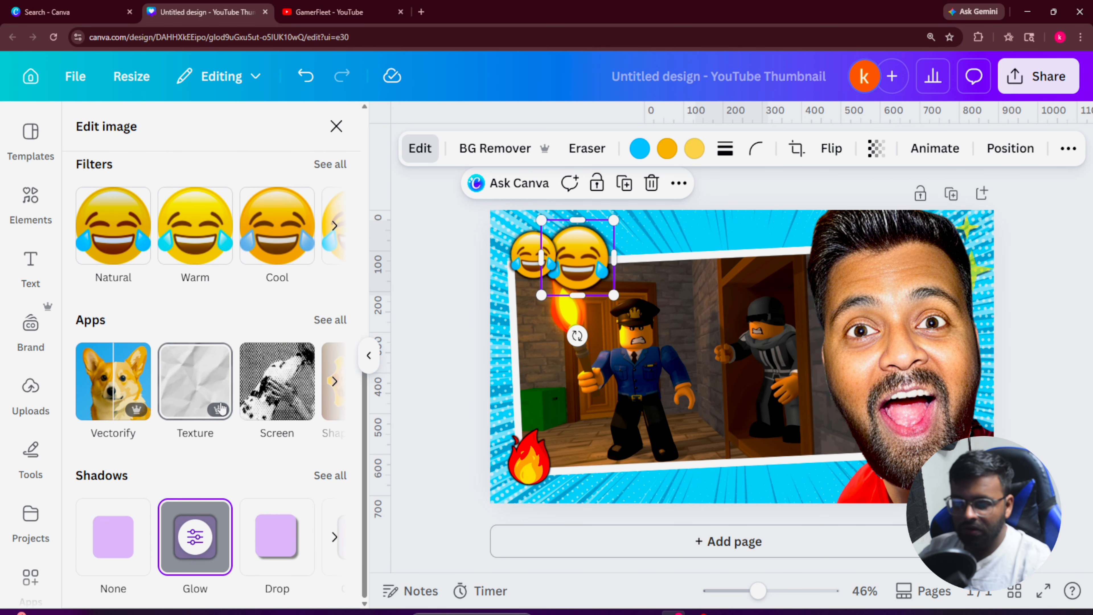
pyautogui.scroll(6, 296, 336)
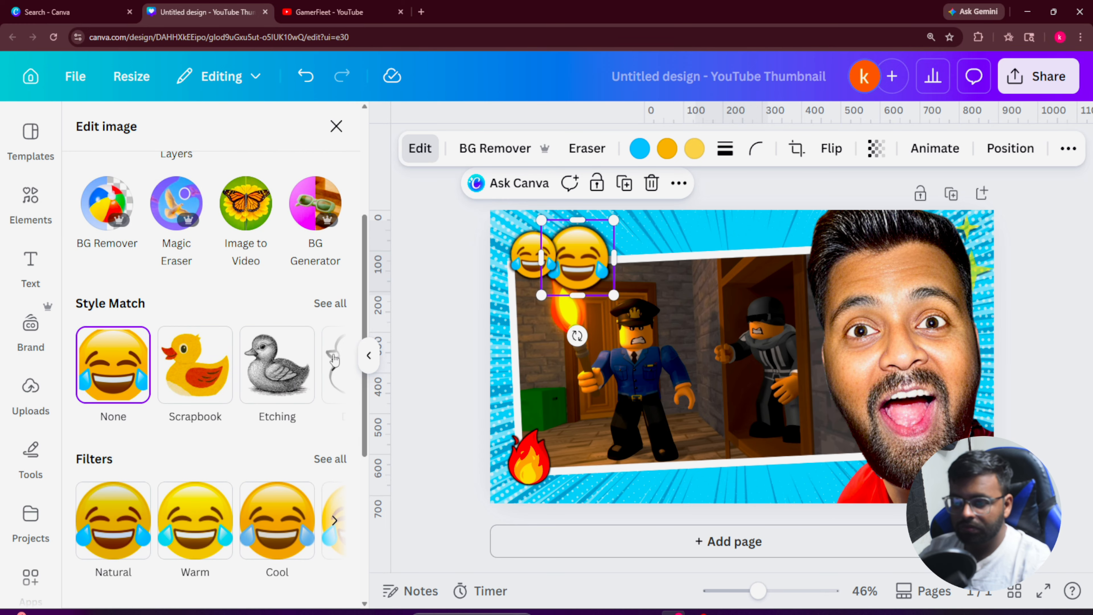
pyautogui.scroll(3, 284, 284)
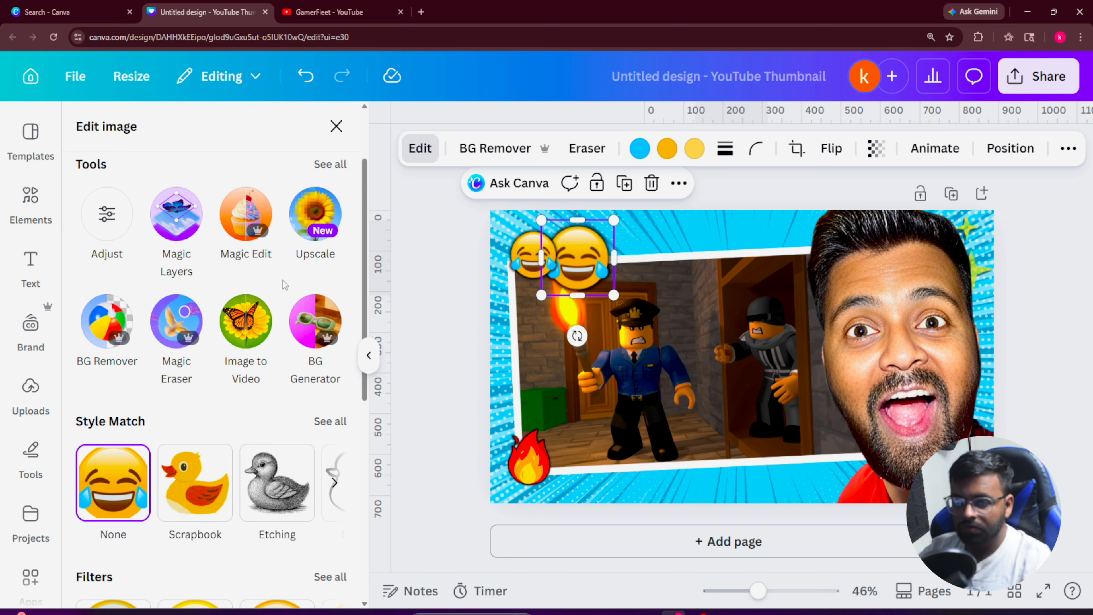
pyautogui.scroll(-10, 279, 275)
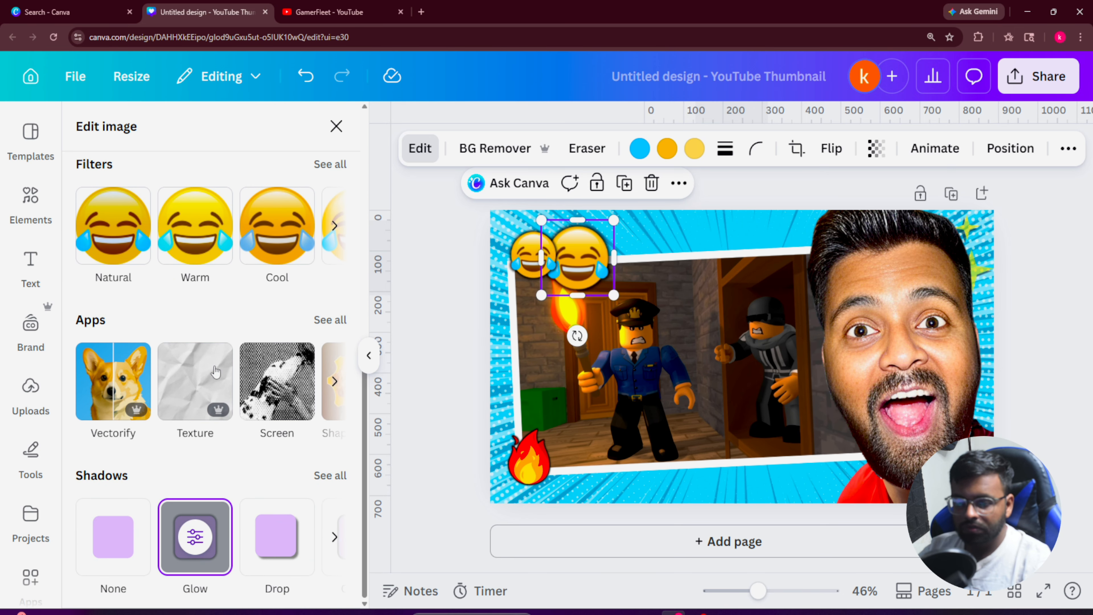
pyautogui.hscroll(5, 334, 224)
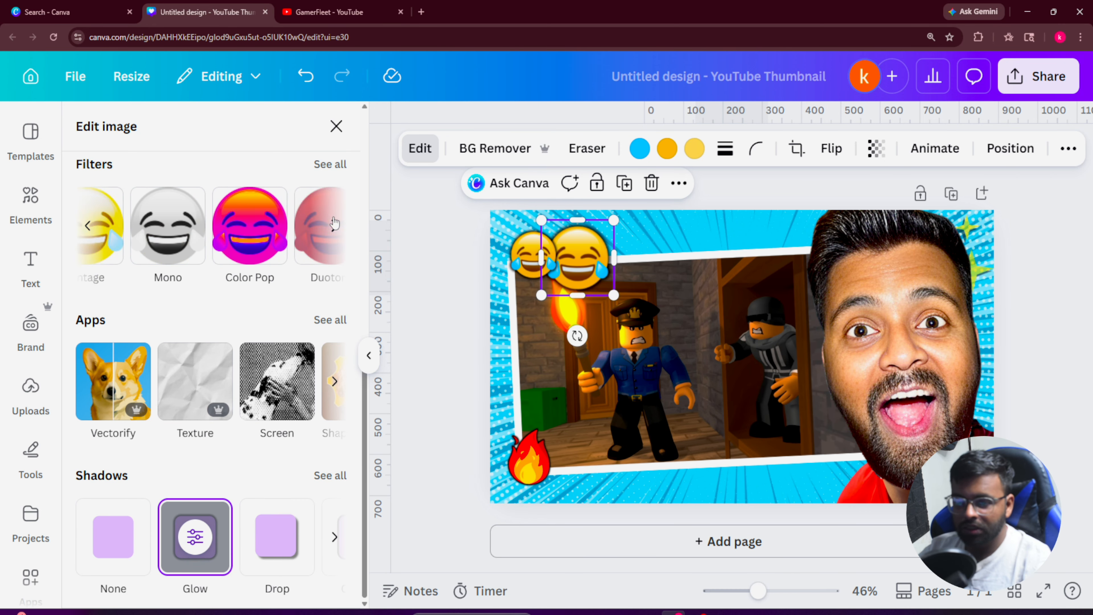
pyautogui.click(334, 223)
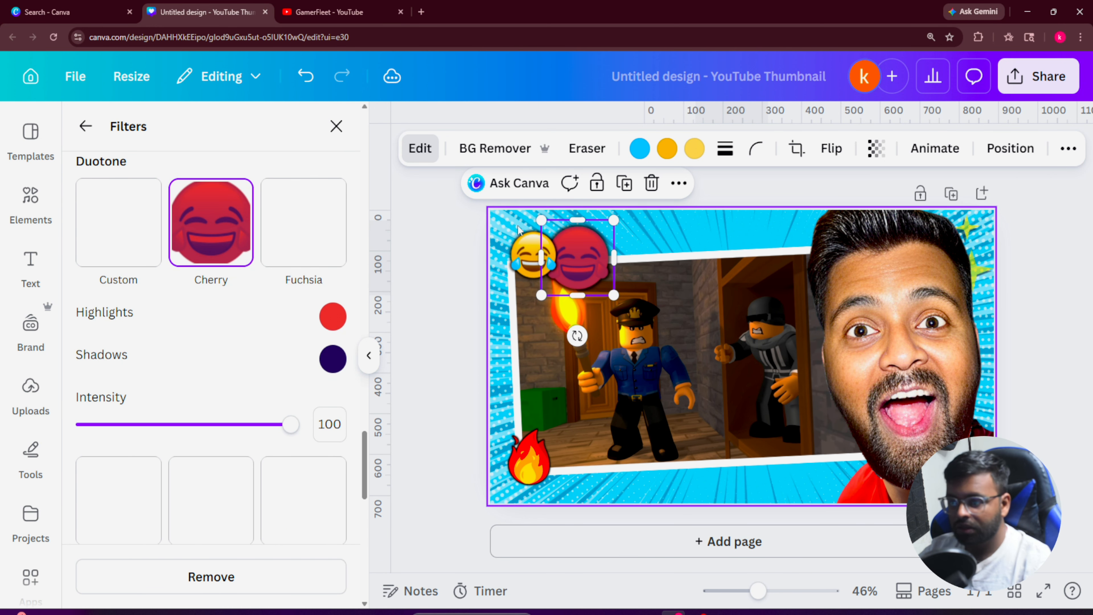
pyautogui.hotkey('ctrl', 'z')
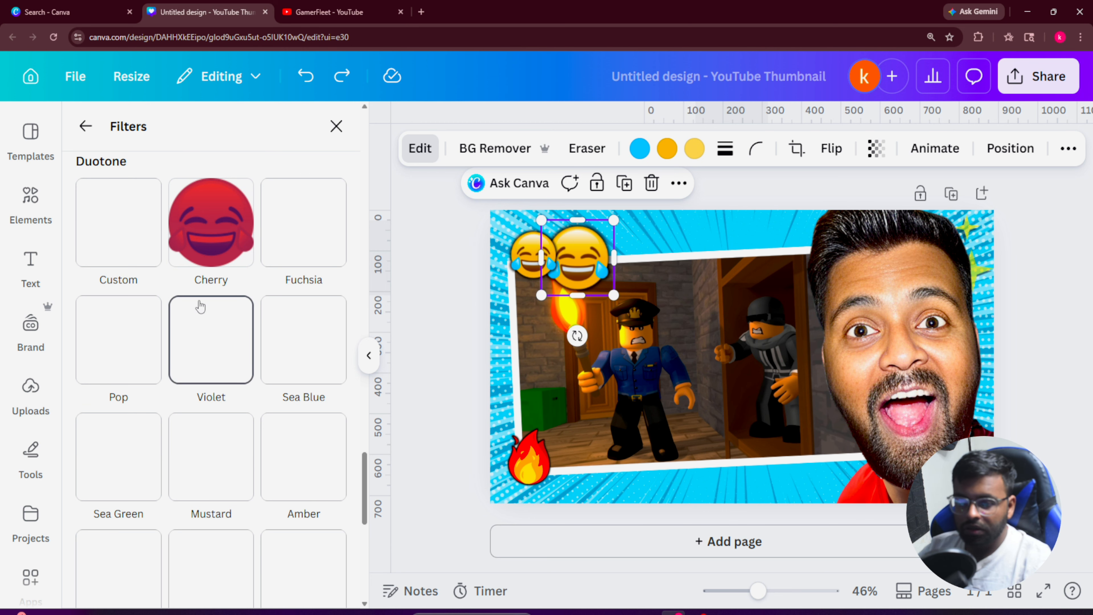
pyautogui.click(85, 126)
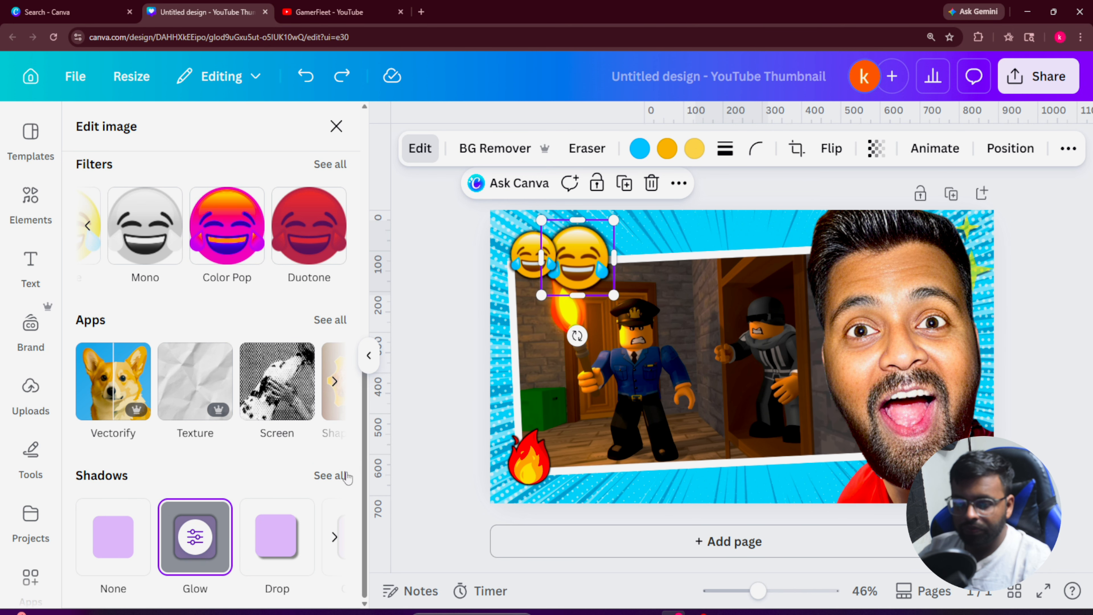
# - Compare Curved and Angled shadows on the larger laughing emoji, and apply the style listed below Curved in place of Glow
pyautogui.click(347, 475)
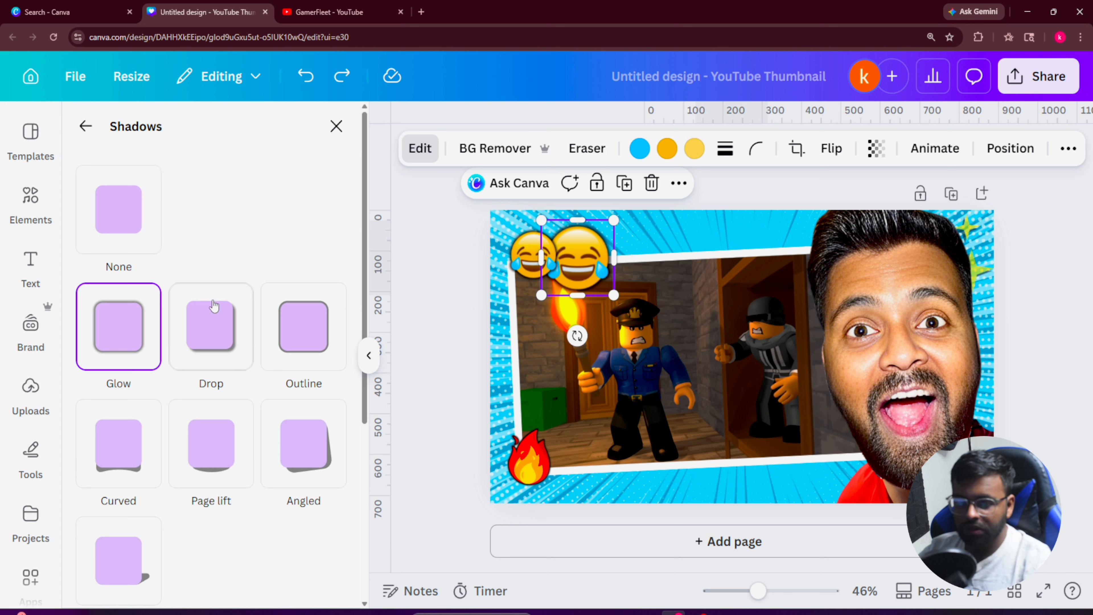
pyautogui.click(148, 481)
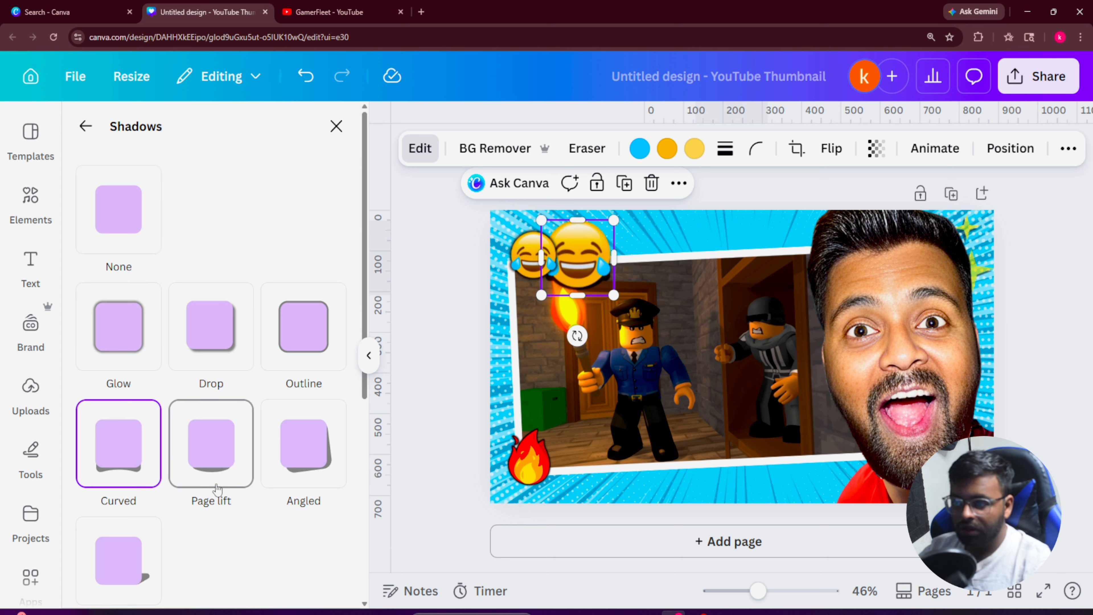
pyautogui.click(284, 482)
pyautogui.click(130, 568)
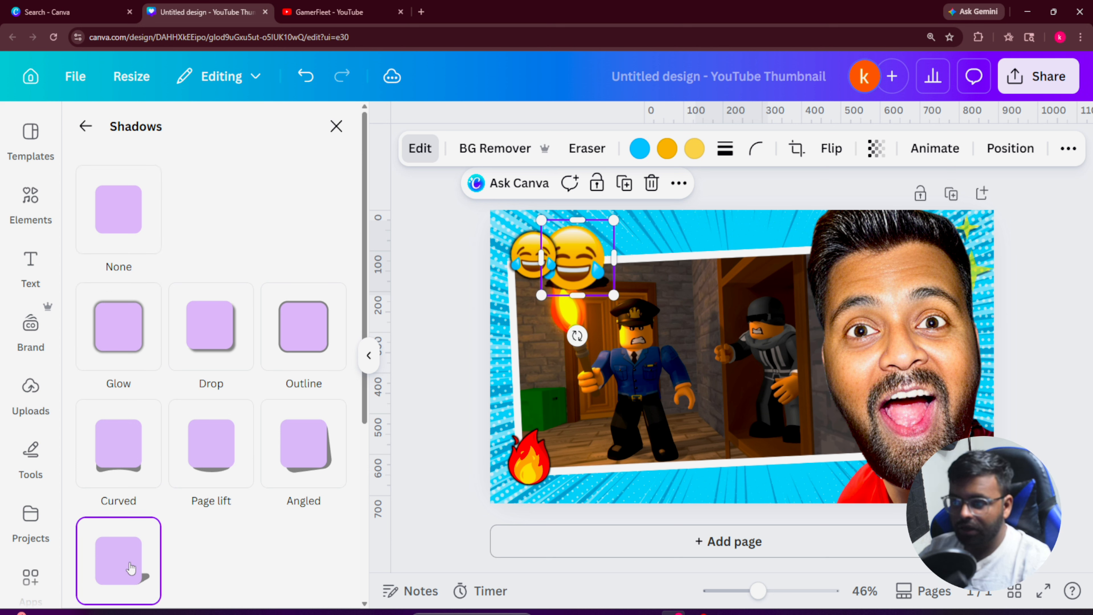
# - Slightly enlarge the larger laughing emoji and reposition it just above the police officer's head, beside the smaller emoji
pyautogui.moveTo(611, 292); pyautogui.dragTo(651, 332)
pyautogui.moveTo(599, 275); pyautogui.dragTo(612, 253)
pyautogui.moveTo(667, 199); pyautogui.dragTo(637, 227)
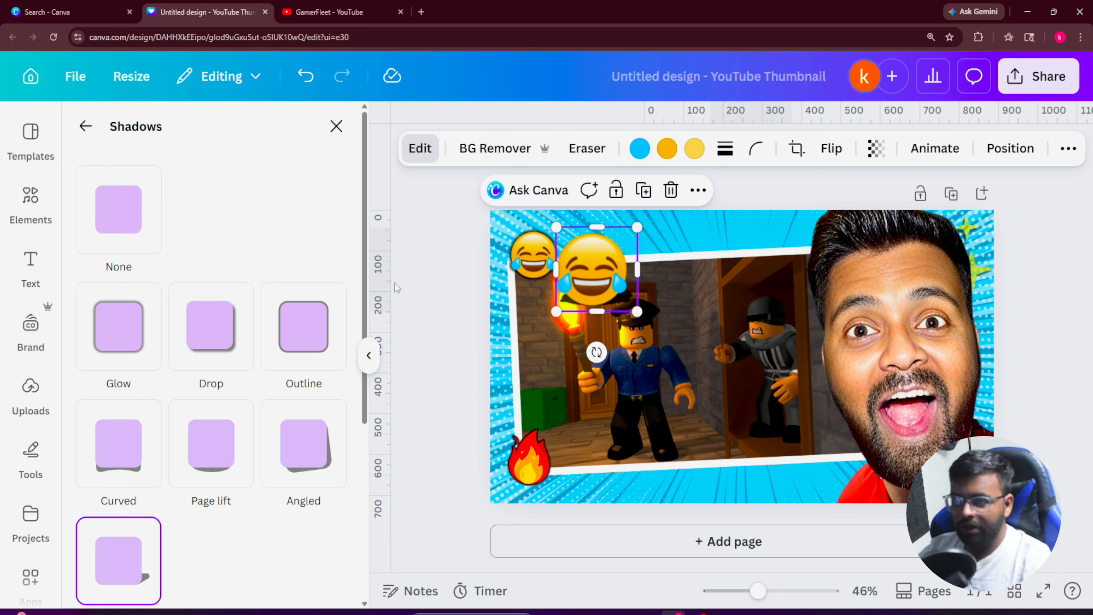
pyautogui.click(410, 272)
pyautogui.scroll(-5, 211, 499)
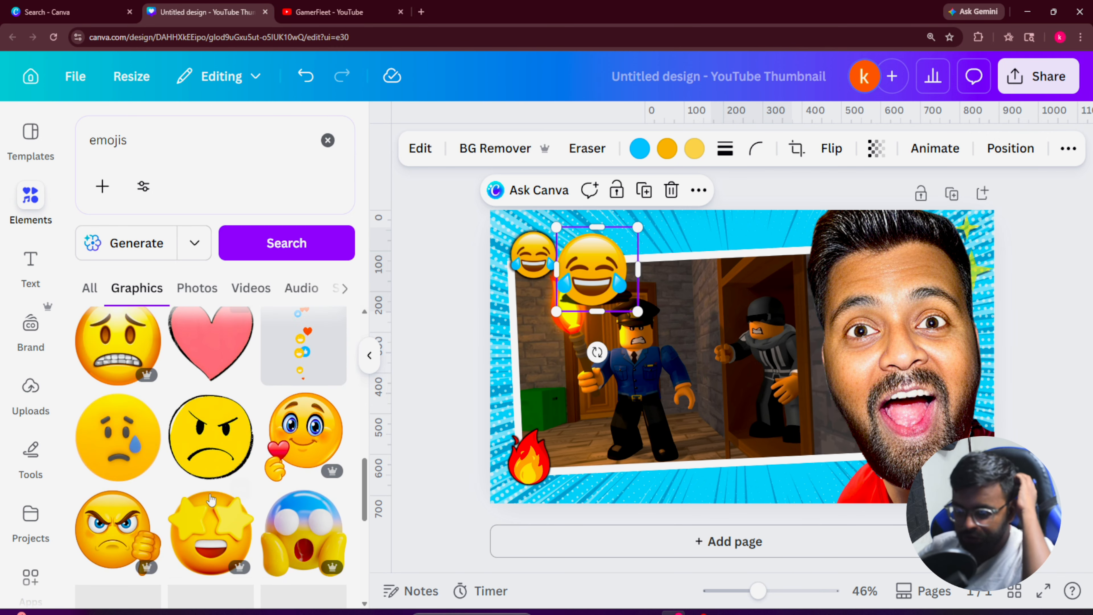
pyautogui.scroll(-5, 211, 499)
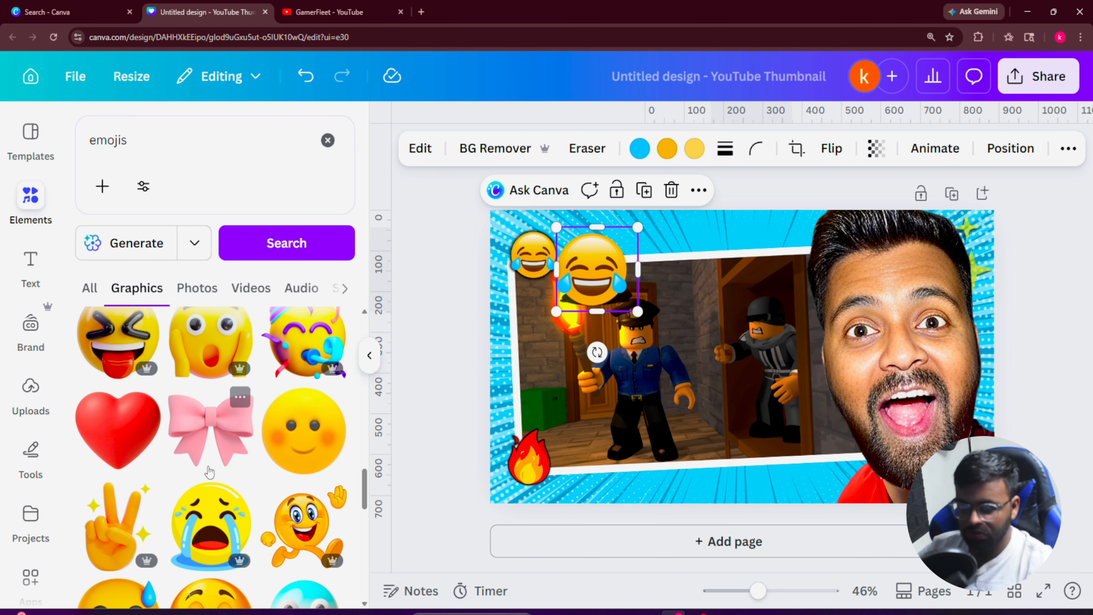
pyautogui.scroll(-10, 210, 472)
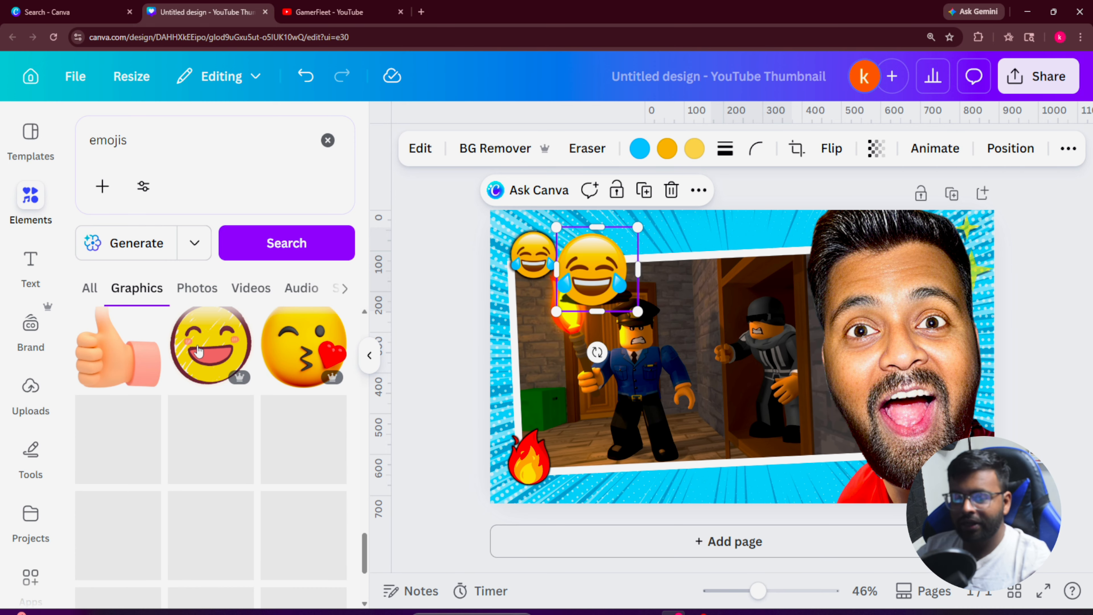
pyautogui.click(433, 149)
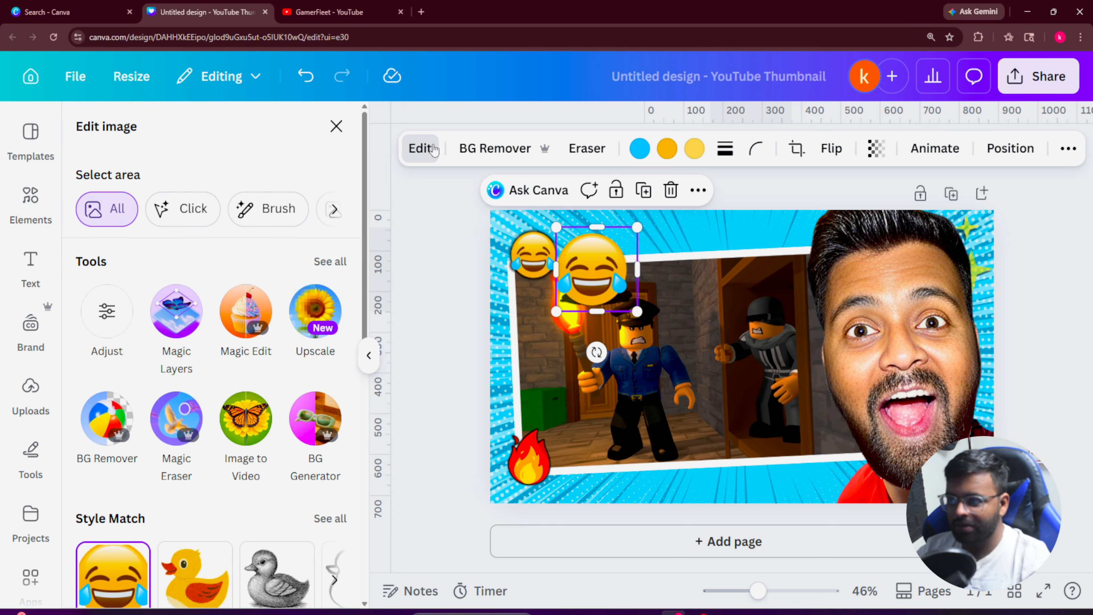
pyautogui.scroll(-10, 252, 459)
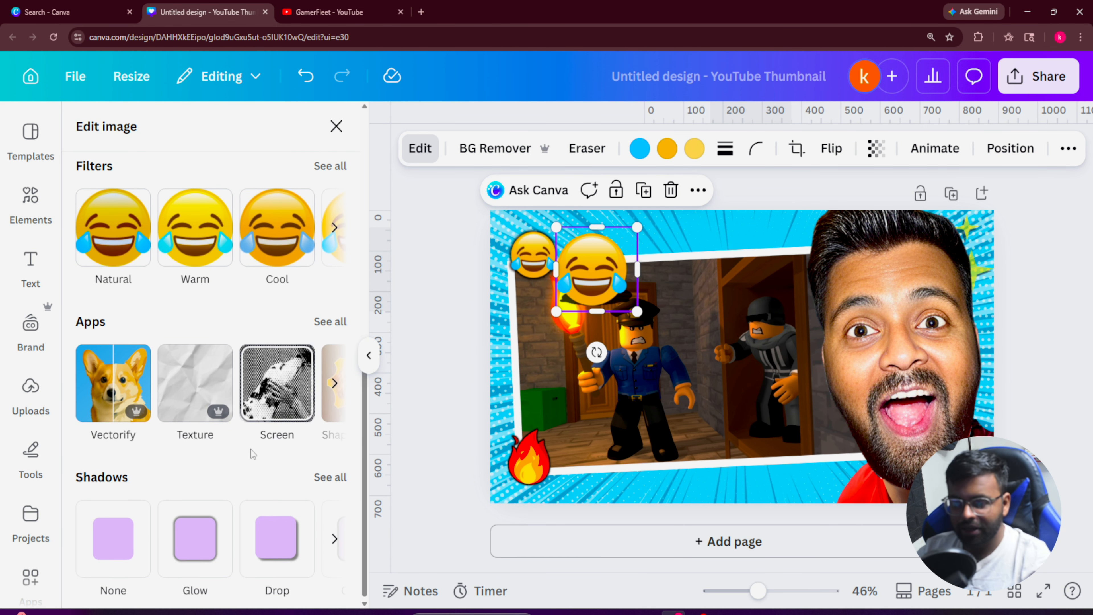
# - Browse the text styles and font combinations, and compare them with the title lettering in the GamerFleet thumbnails on YouTube
pyautogui.click(31, 265)
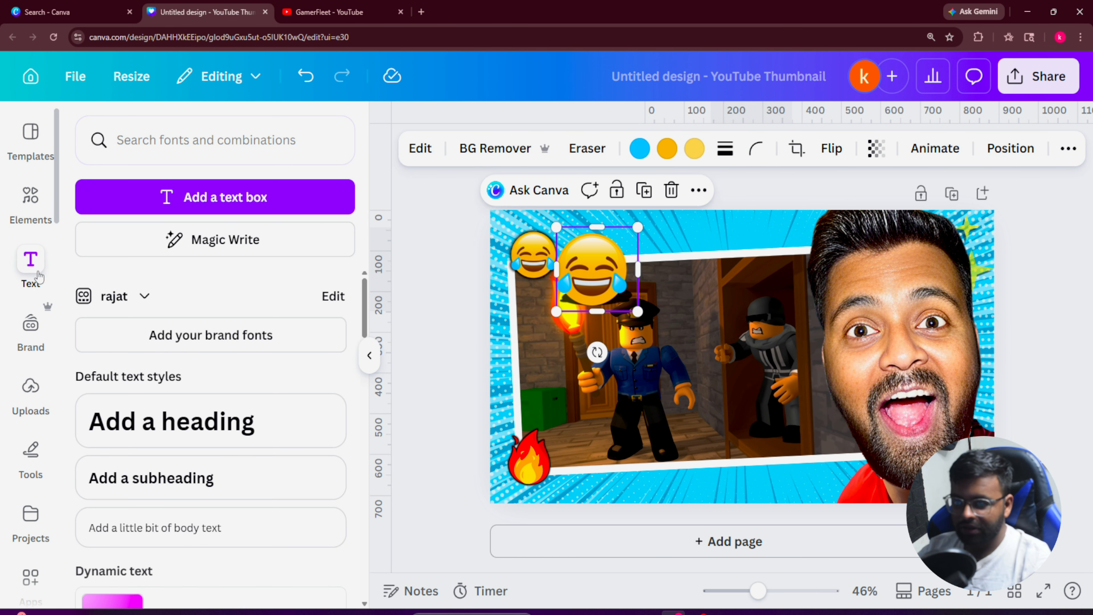
pyautogui.scroll(-2, 200, 427)
pyautogui.scroll(-6, 200, 427)
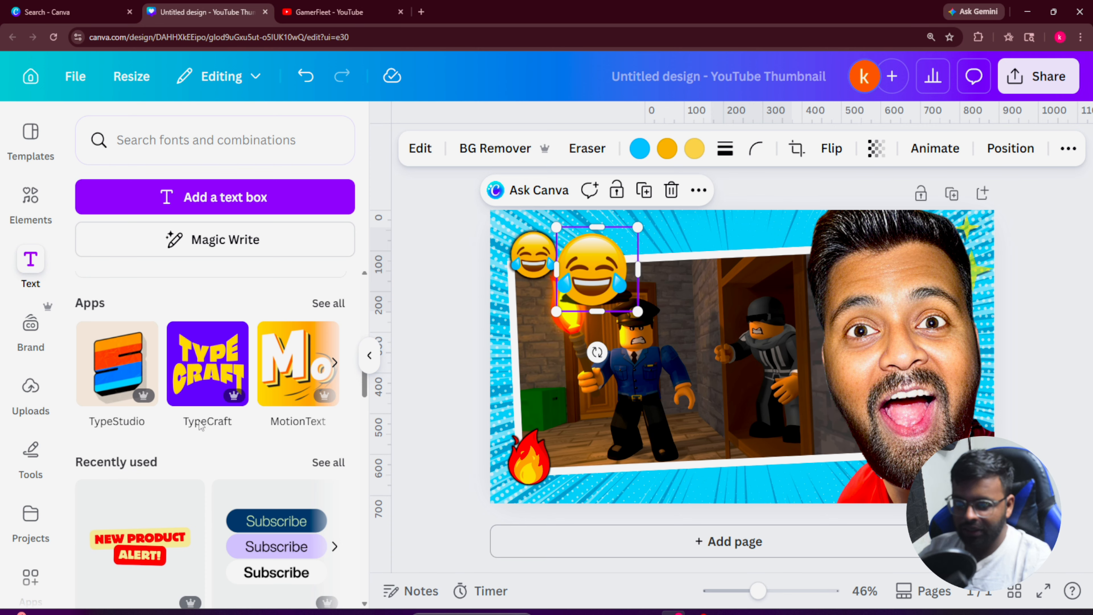
pyautogui.scroll(-5, 300, 470)
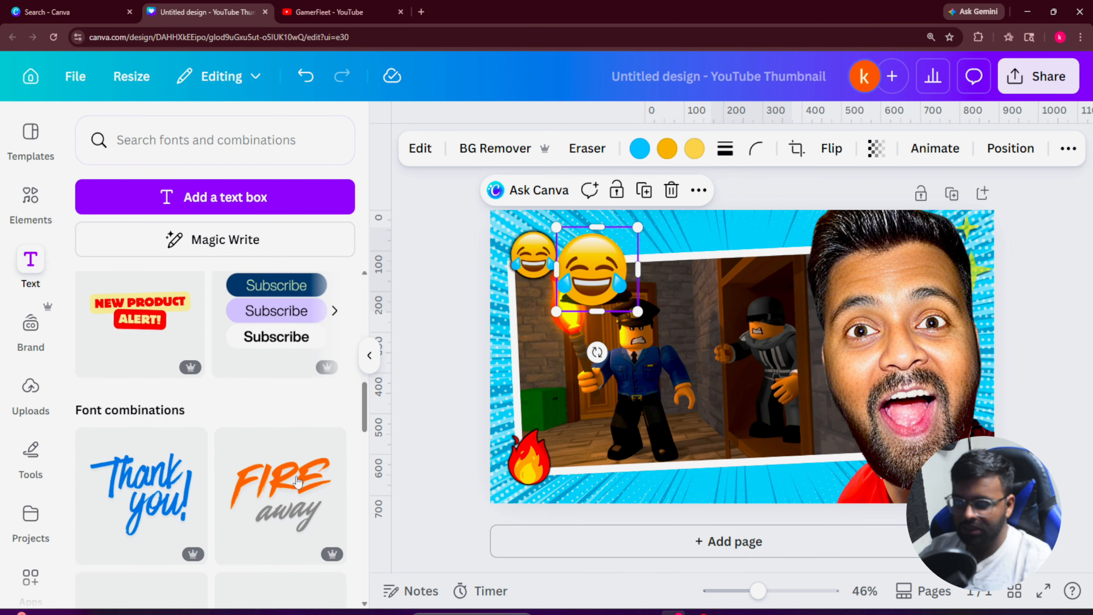
pyautogui.click(327, 6)
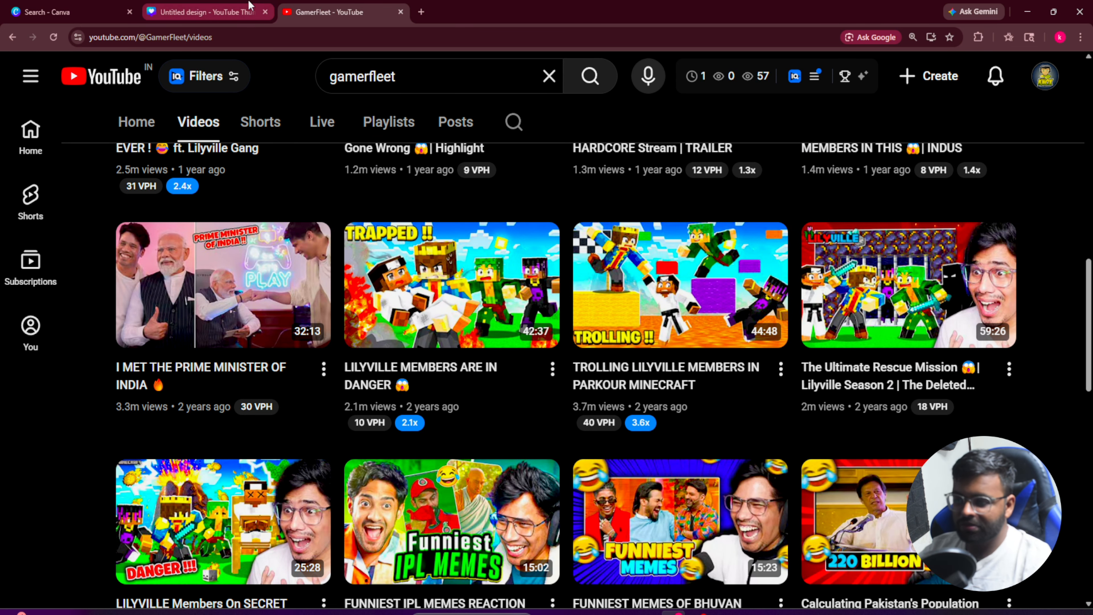
pyautogui.click(202, 12)
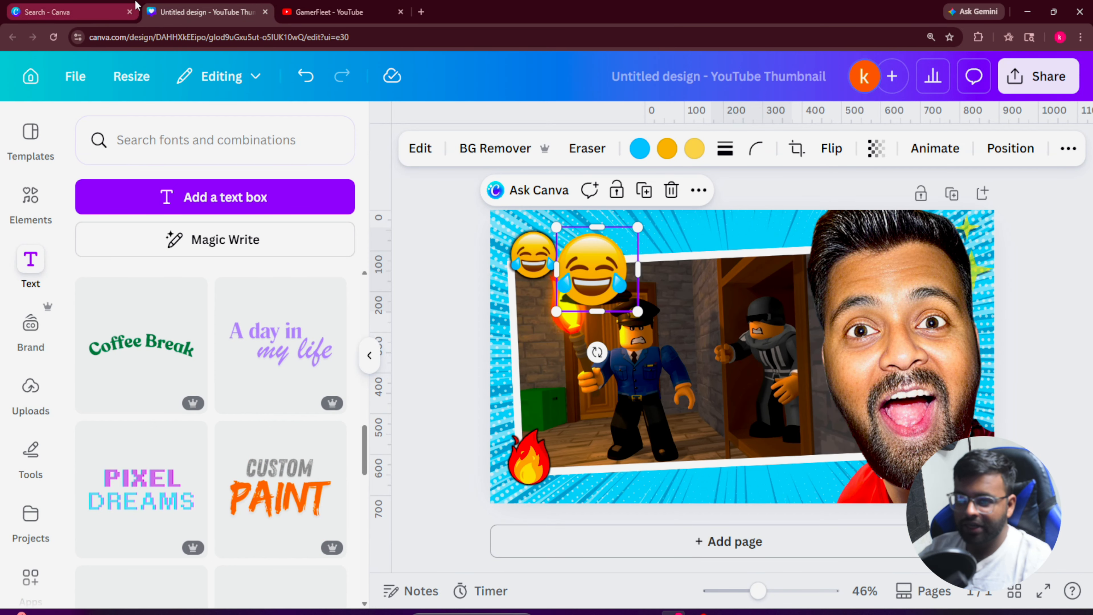
# - Find the Text Studio Maker app among the design apps and open its trending text effects
pyautogui.scroll(-15, 35, 463)
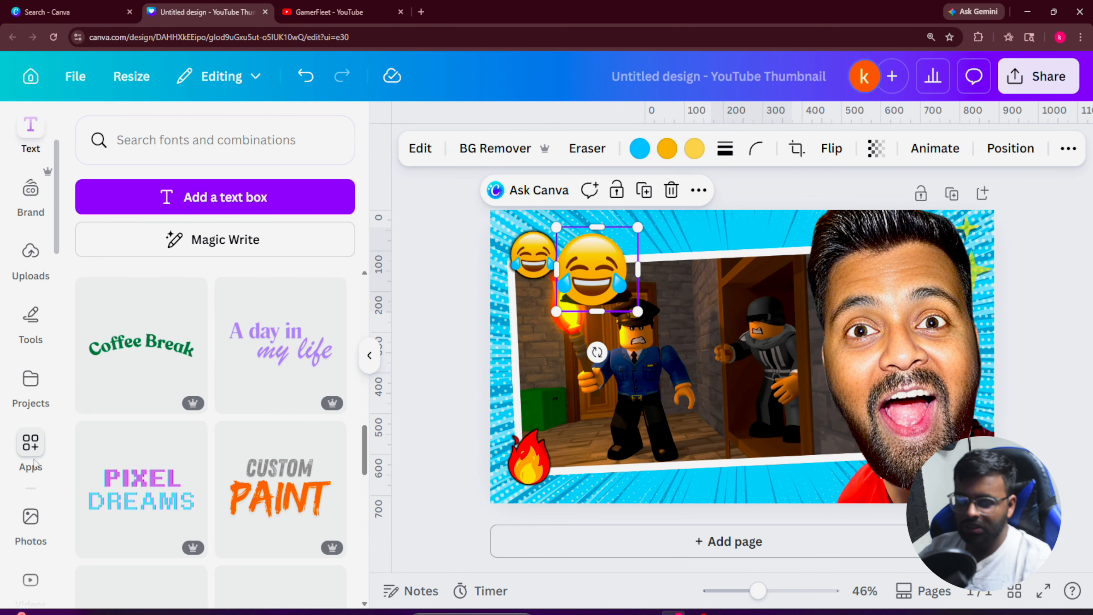
pyautogui.scroll(-5, 35, 463)
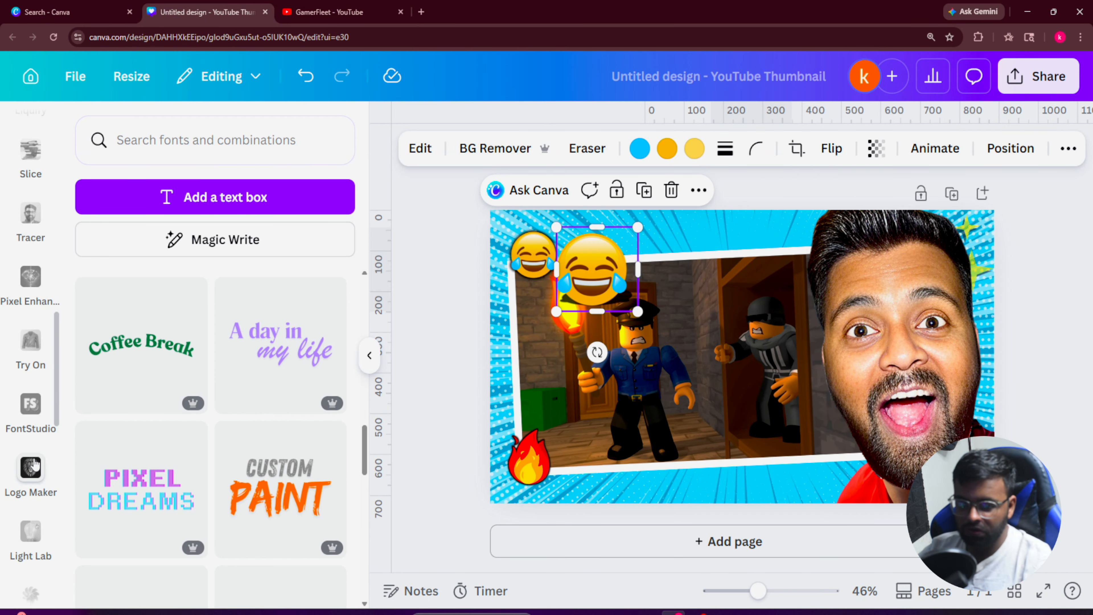
pyautogui.scroll(-5, 151, 455)
pyautogui.scroll(-5, 150, 455)
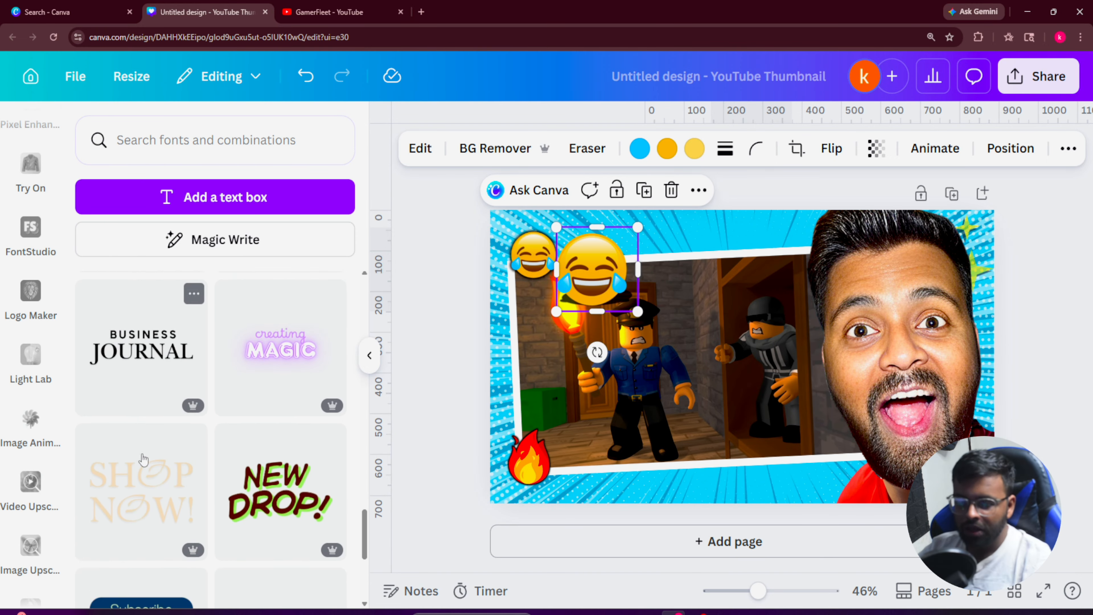
pyautogui.scroll(-10, 28, 491)
pyautogui.scroll(-4, 25, 495)
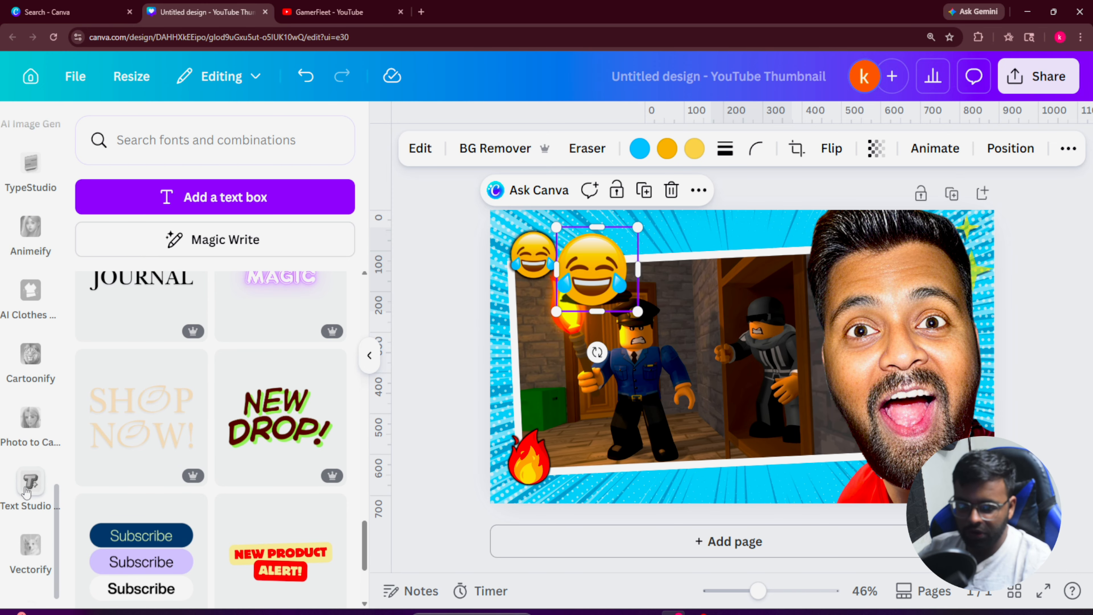
pyautogui.click(29, 439)
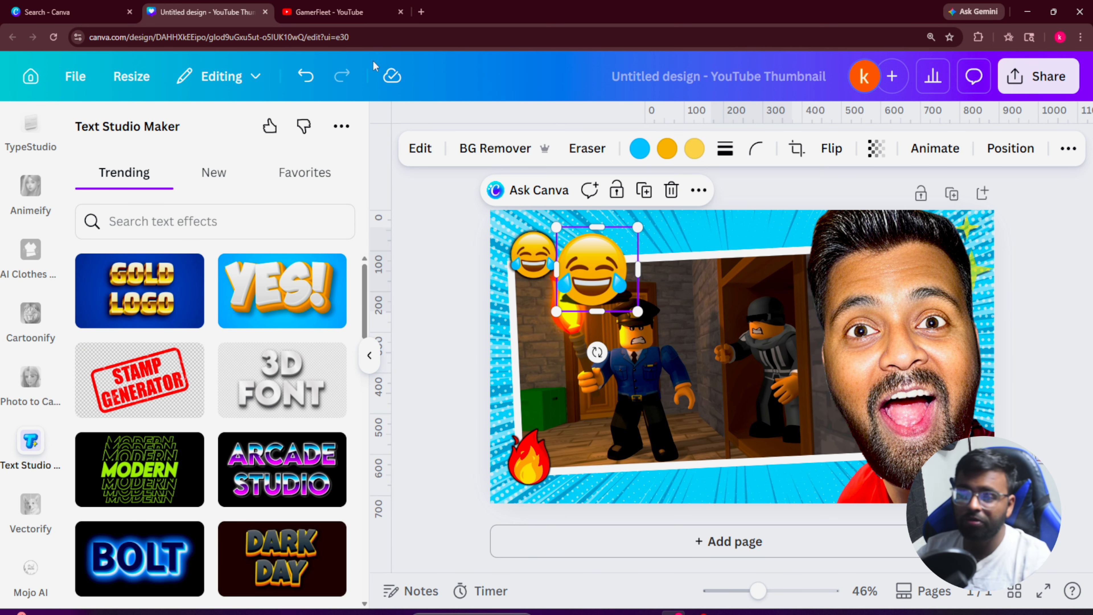
# - Search Google for "textstudio" in a new browser tab and open the TextStudio website's home page
pyautogui.click(419, 13)
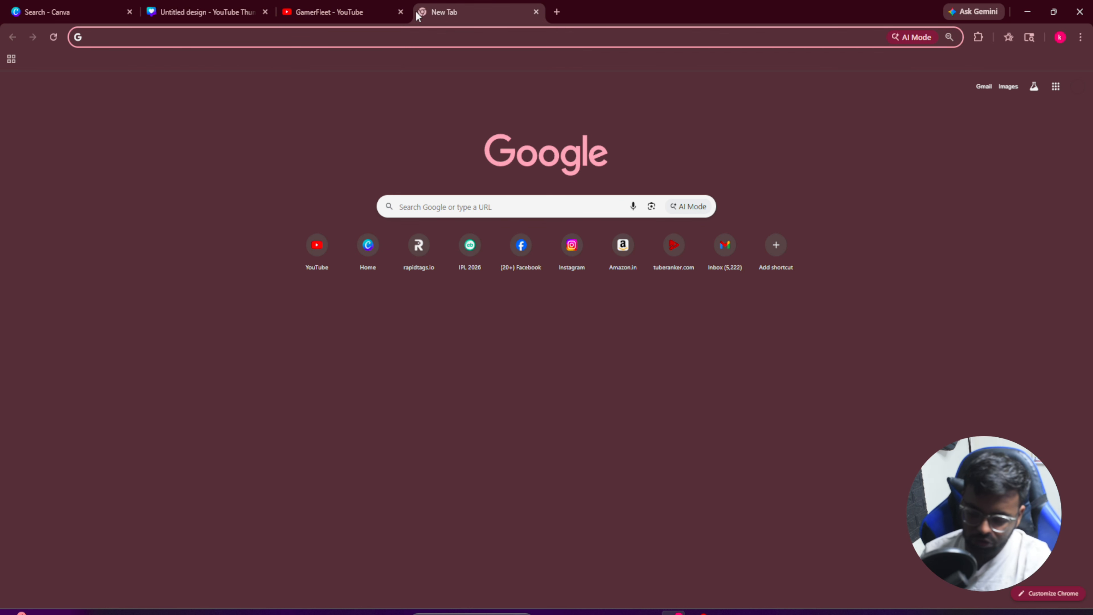
pyautogui.write('texts')
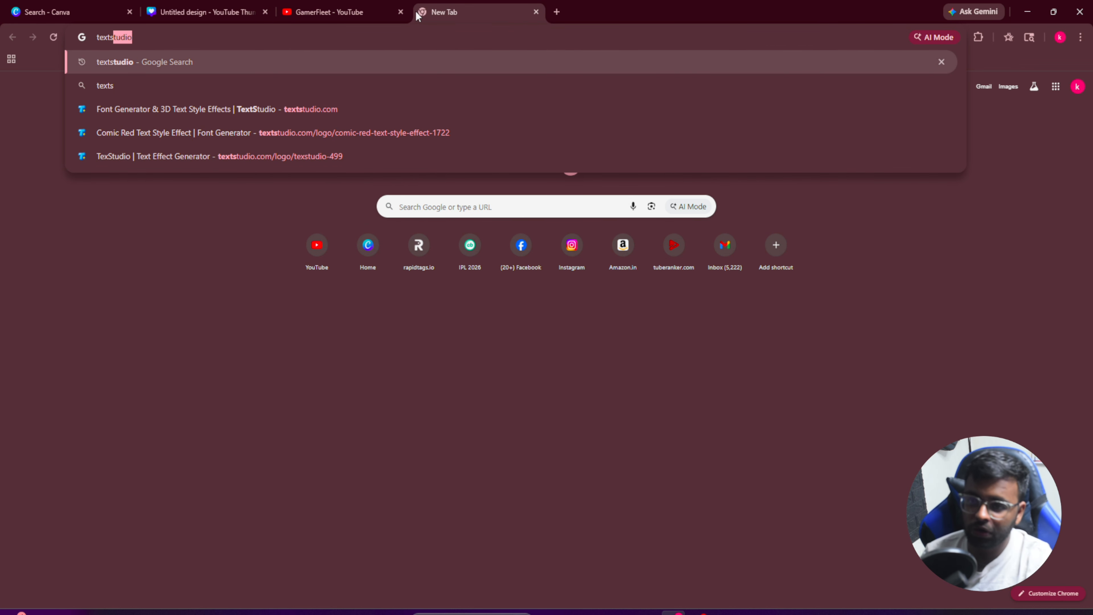
pyautogui.press('Return')
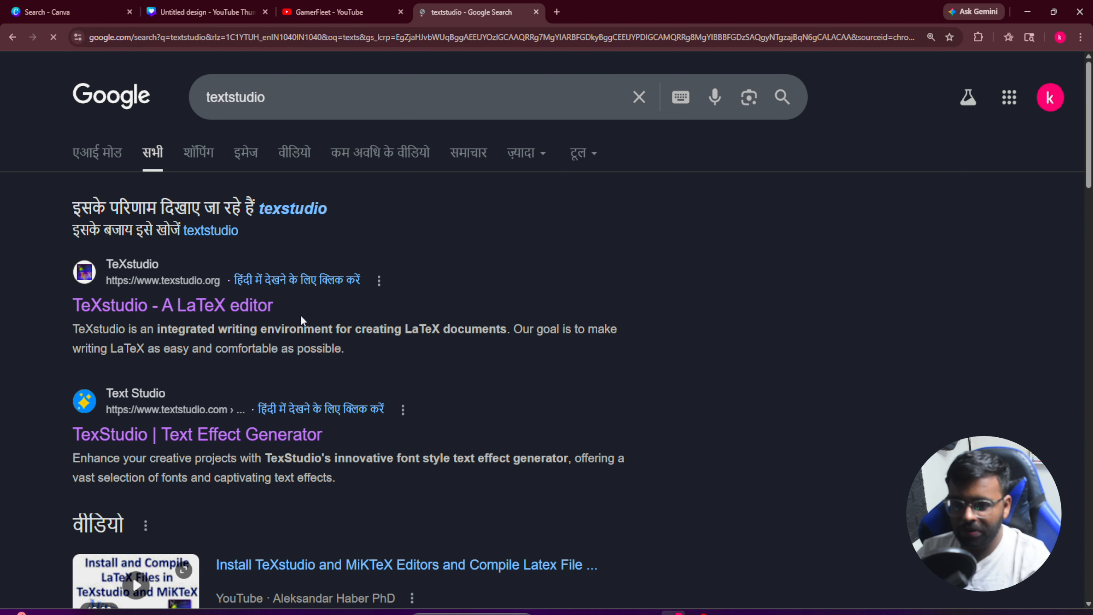
pyautogui.click(231, 424)
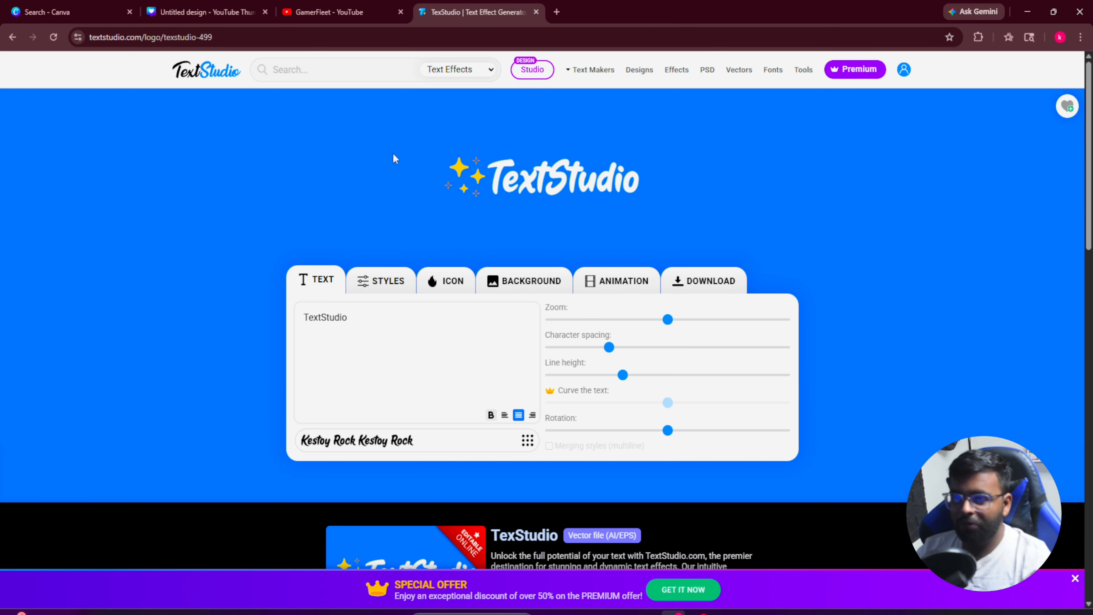
pyautogui.click(218, 81)
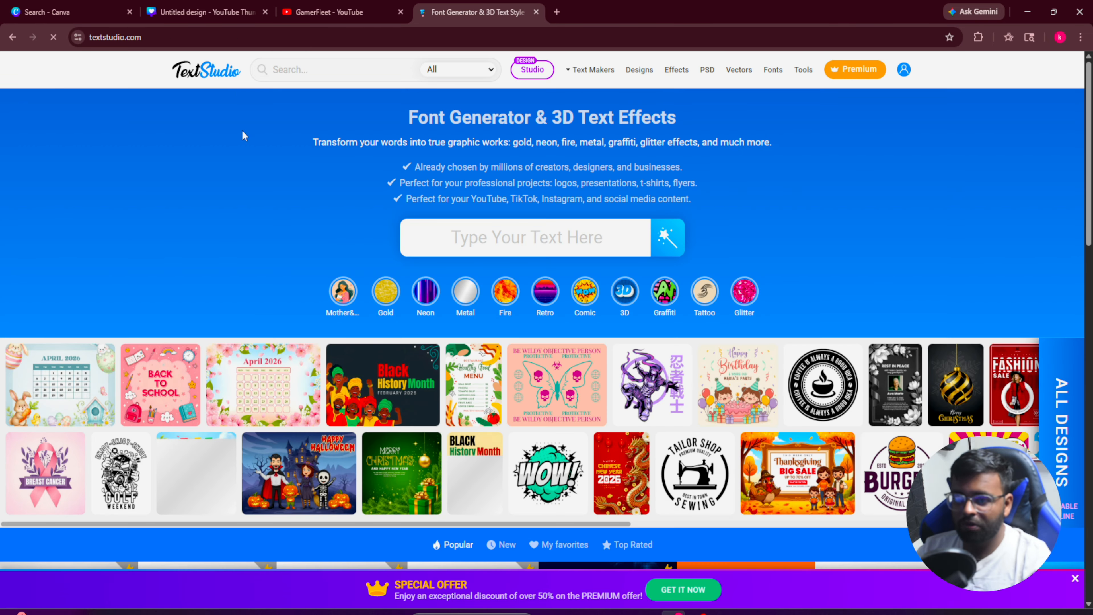
# - Browse the gallery of popular text effects on the TextStudio home page
pyautogui.scroll(-10, 330, 366)
pyautogui.scroll(-8, 349, 379)
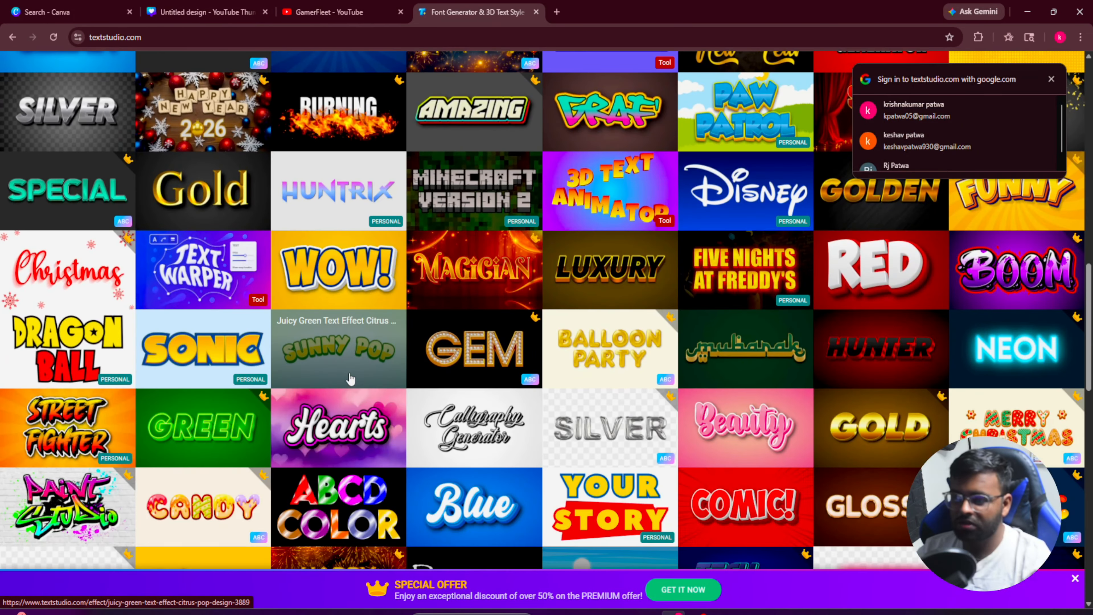
pyautogui.scroll(1, 559, 418)
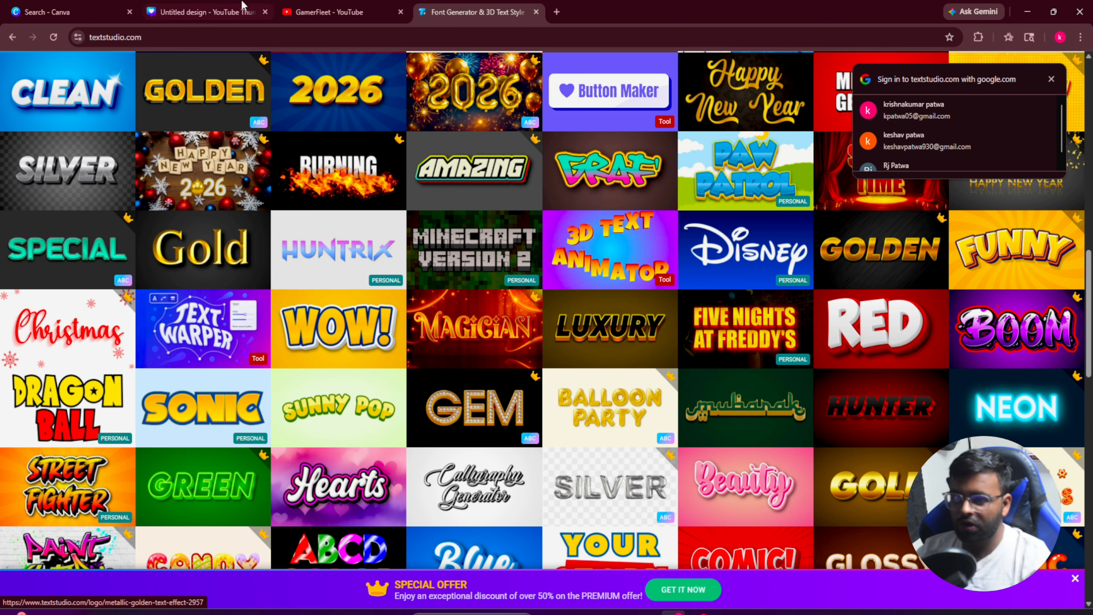
# - Return to the Canva thumbnail design and choose the Bad Comic Speech Bubble effect from Text Studio Maker's trending effects
pyautogui.click(286, 12)
pyautogui.click(261, 13)
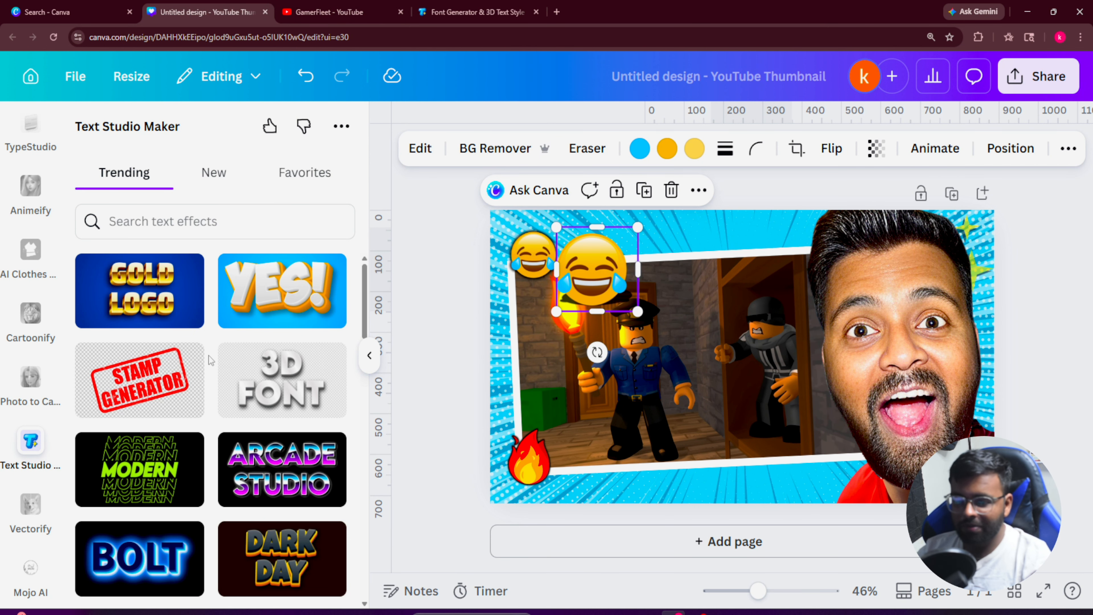
pyautogui.scroll(-10, 213, 366)
pyautogui.scroll(-12, 212, 366)
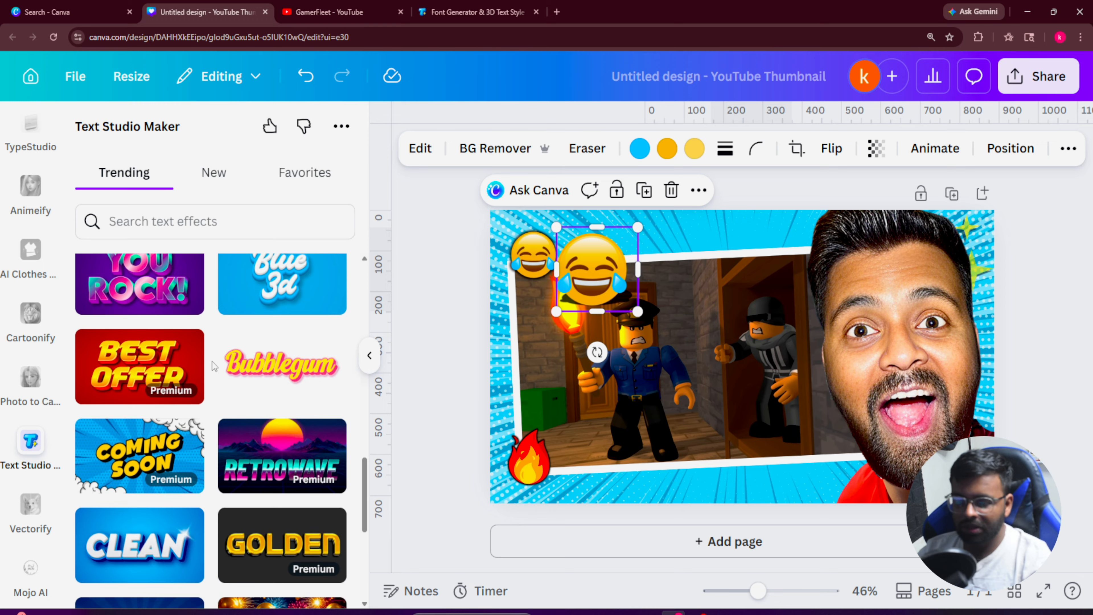
pyautogui.scroll(-13, 213, 365)
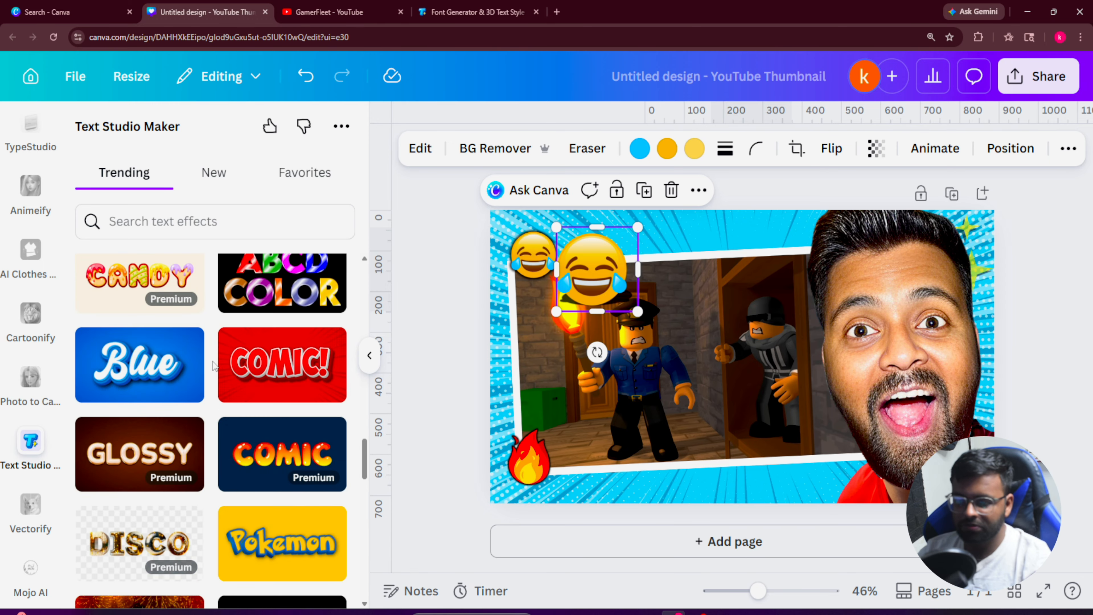
pyautogui.scroll(-13, 213, 366)
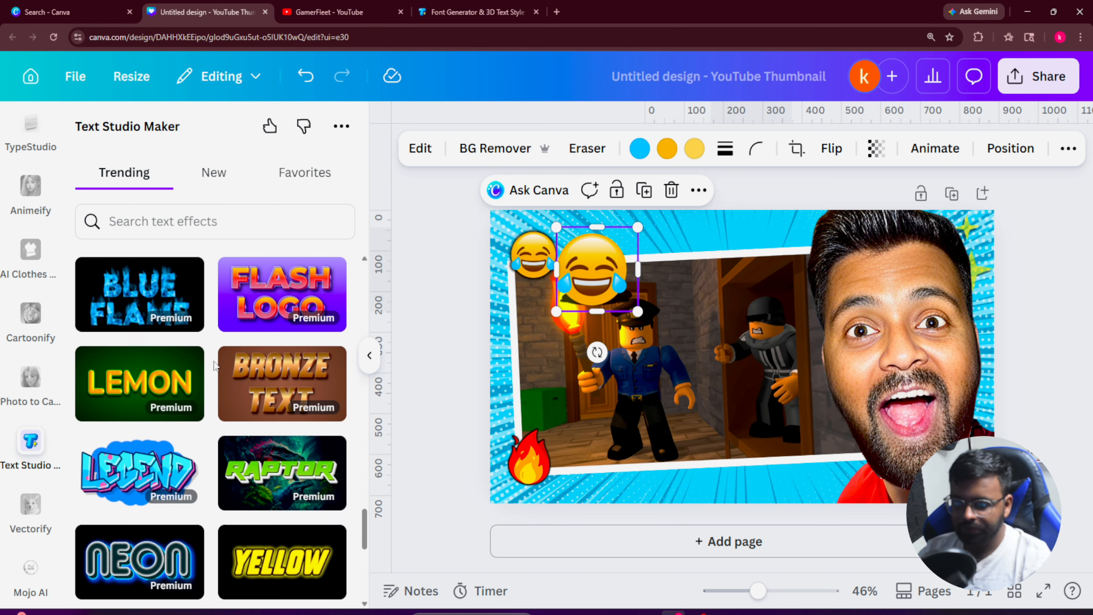
pyautogui.scroll(-10, 214, 365)
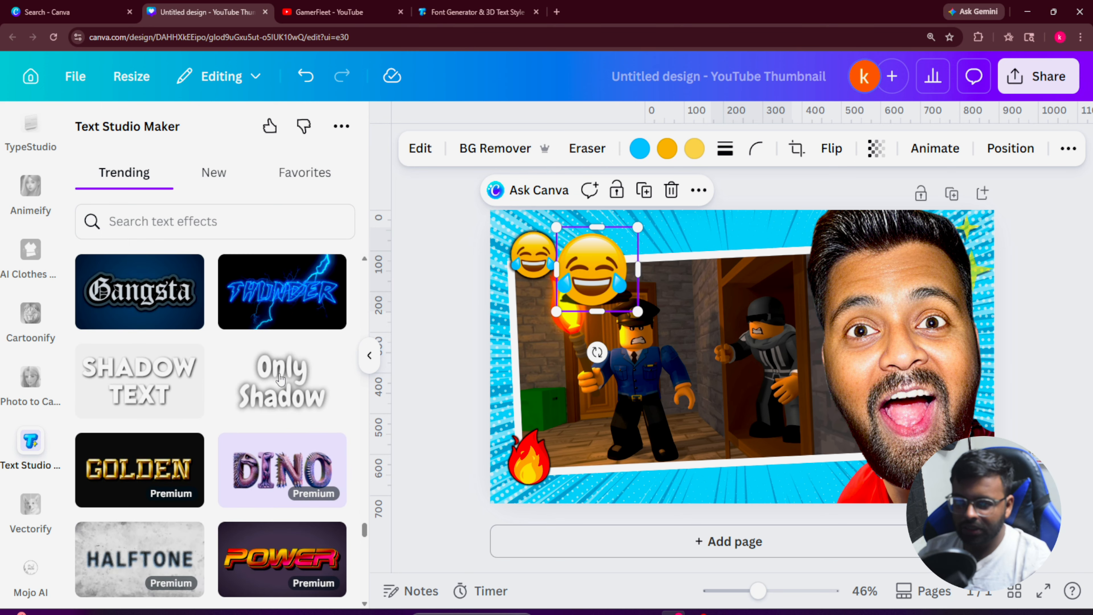
pyautogui.scroll(-4, 280, 379)
pyautogui.scroll(-12, 280, 378)
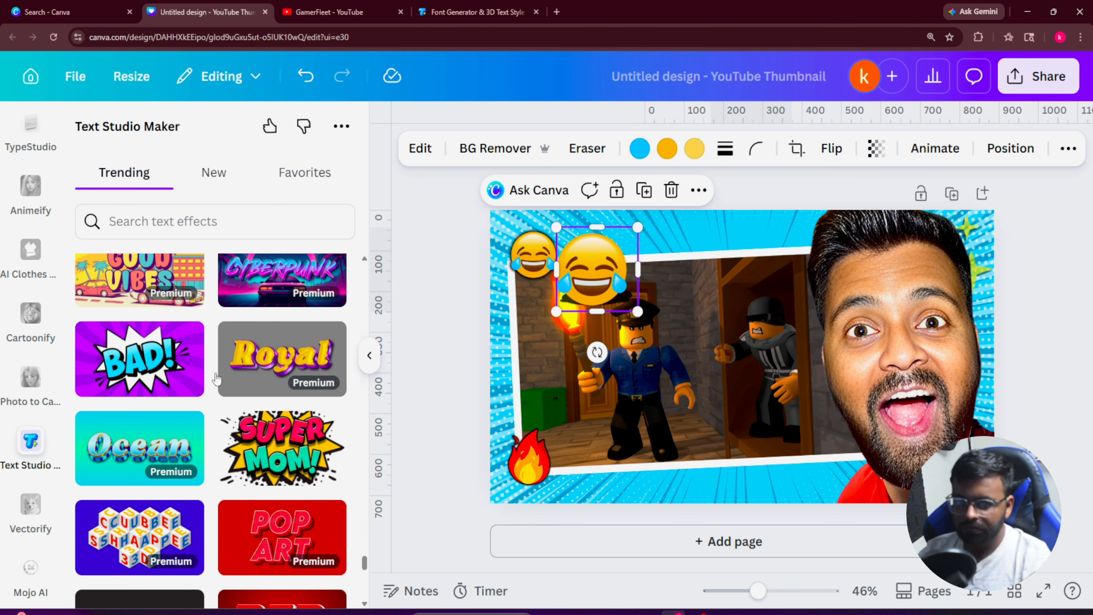
pyautogui.click(177, 377)
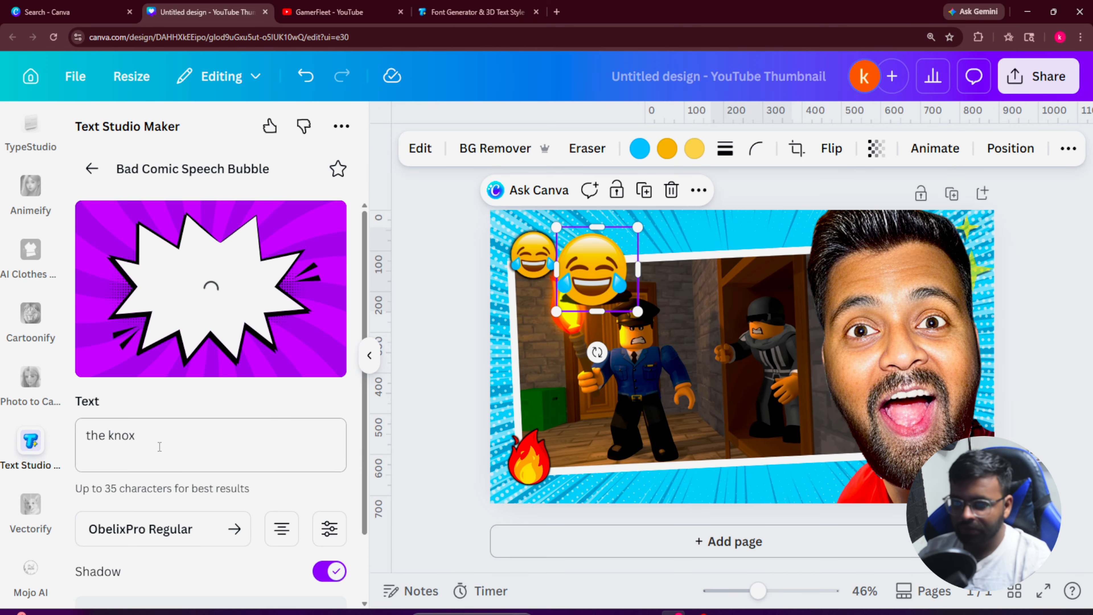
# - Replace the text of the comic speech bubble effect with "roblox memes"
pyautogui.tripleClick(159, 447)
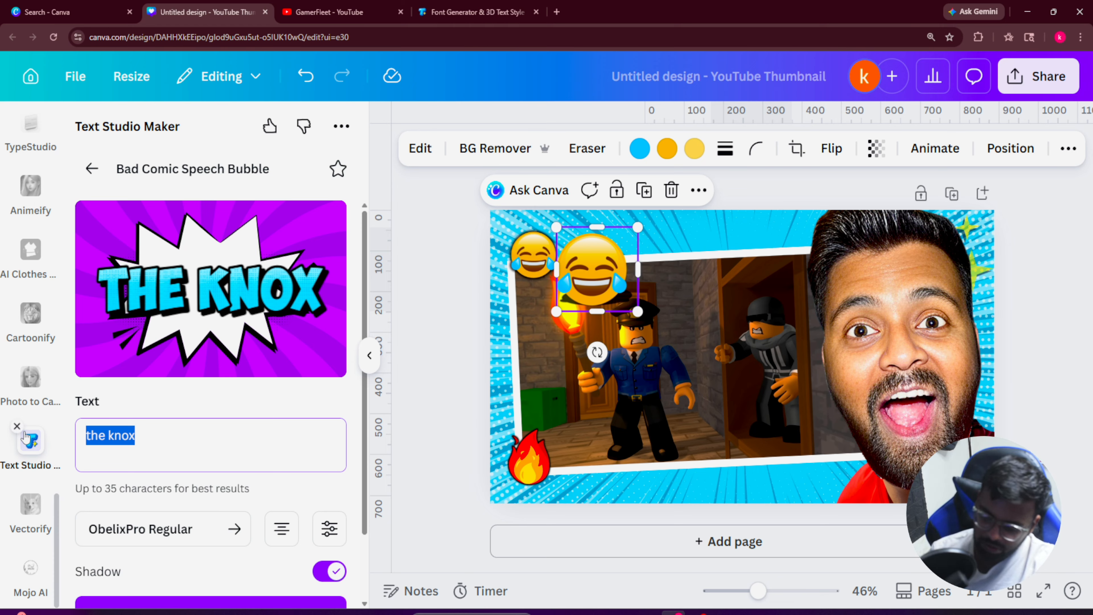
pyautogui.press('BackSpace')
pyautogui.write('ri')
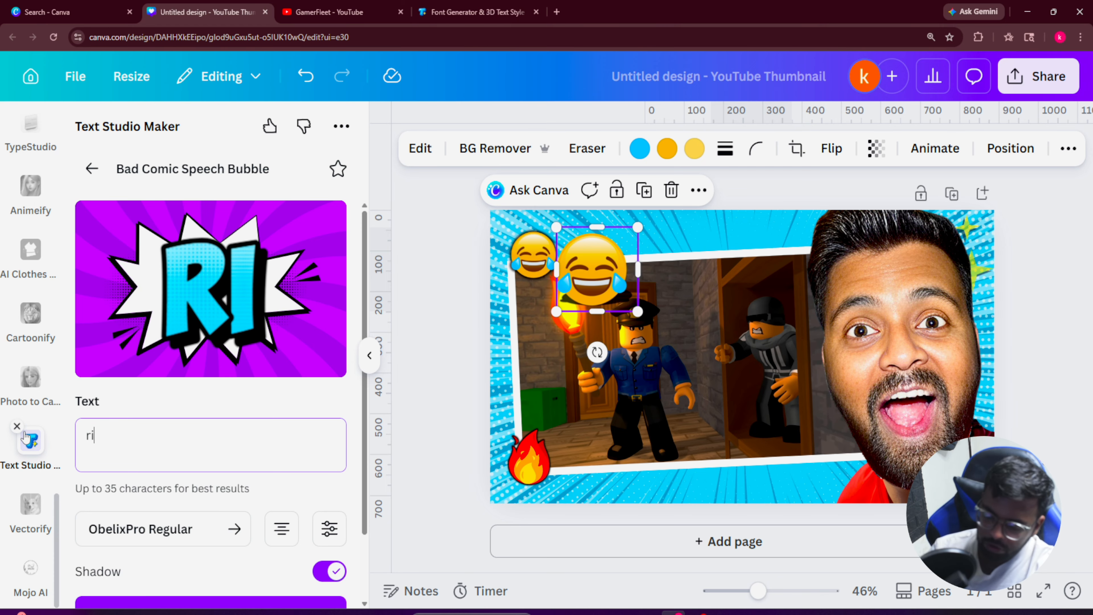
pyautogui.write('=obk')
pyautogui.press('BackSpace')
pyautogui.write('lox memes')
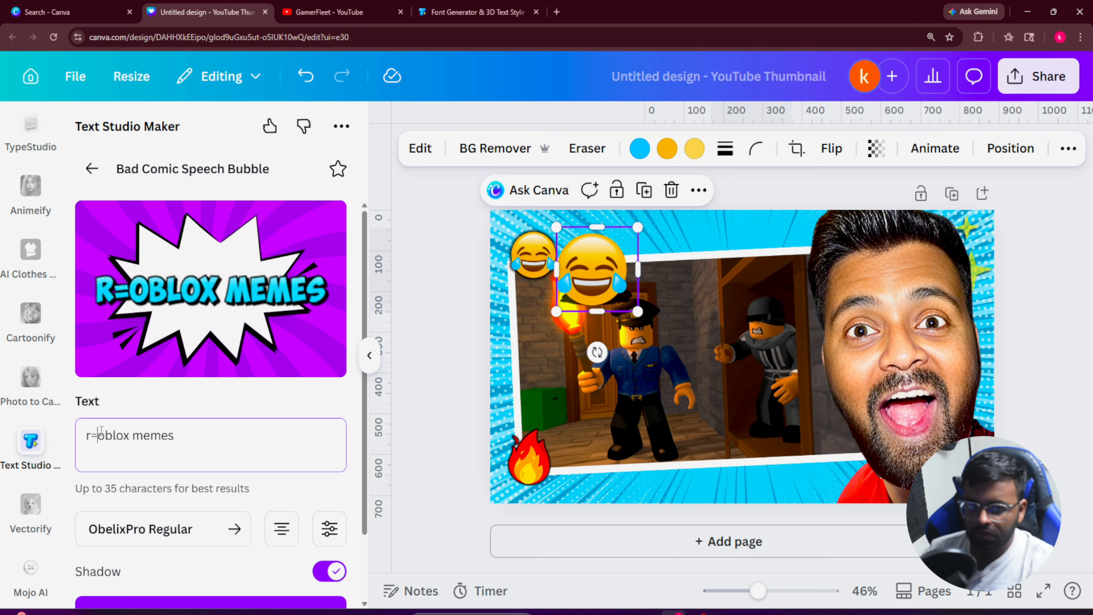
pyautogui.click(101, 431)
pyautogui.press('BackSpace')
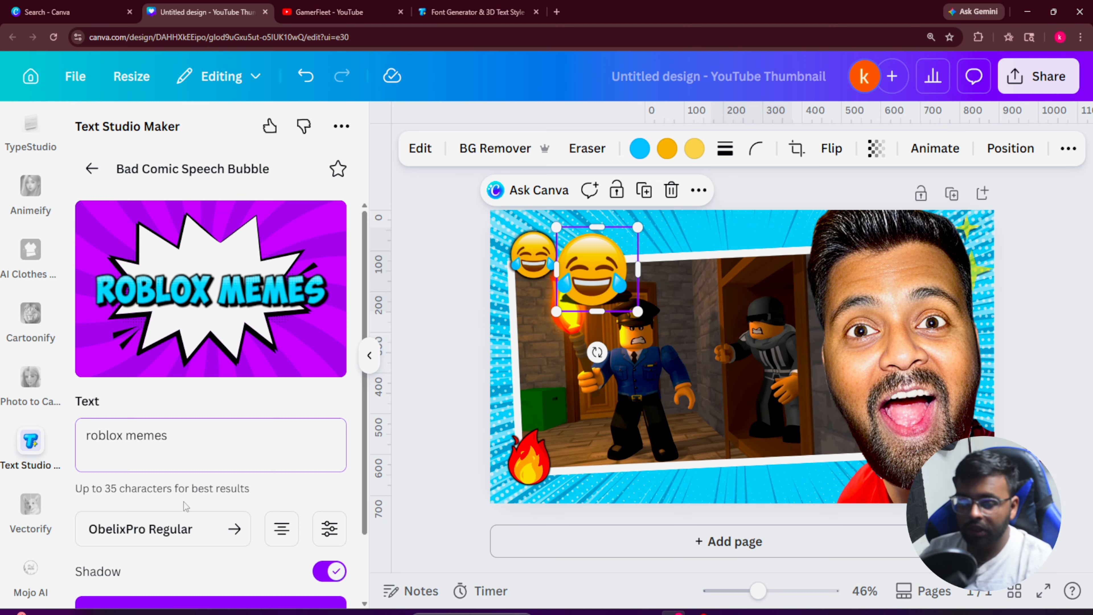
# - Add the "roblox memes" title to the design, tilt it upward and fit it along the bottom between the fire emoji and the face
pyautogui.scroll(-2, 235, 579)
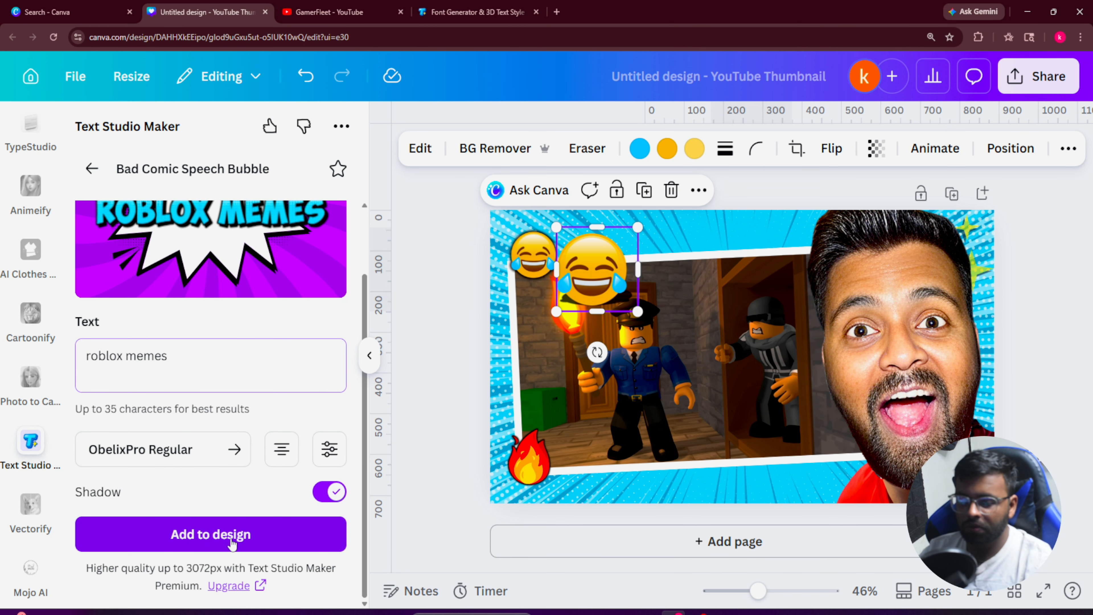
pyautogui.click(231, 544)
pyautogui.moveTo(743, 395); pyautogui.dragTo(736, 507)
pyautogui.moveTo(801, 463); pyautogui.dragTo(854, 468)
pyautogui.moveTo(628, 467); pyautogui.dragTo(615, 460)
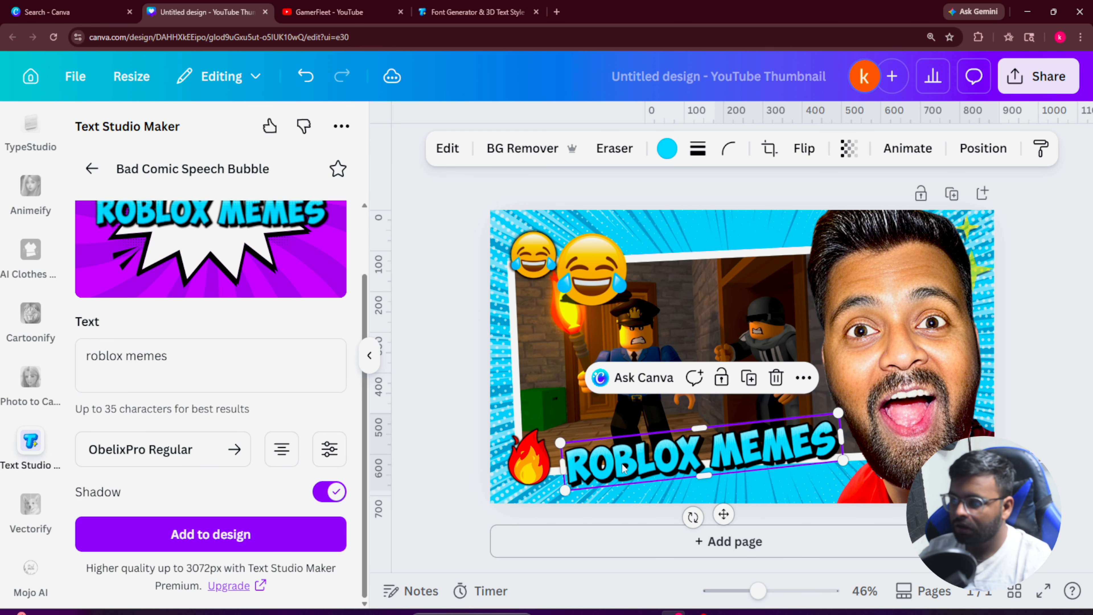
# - Duplicate the smaller laughing emoji, place the copy under the end of the title and layer it behind the lettering
pyautogui.click(590, 314)
pyautogui.click(549, 271)
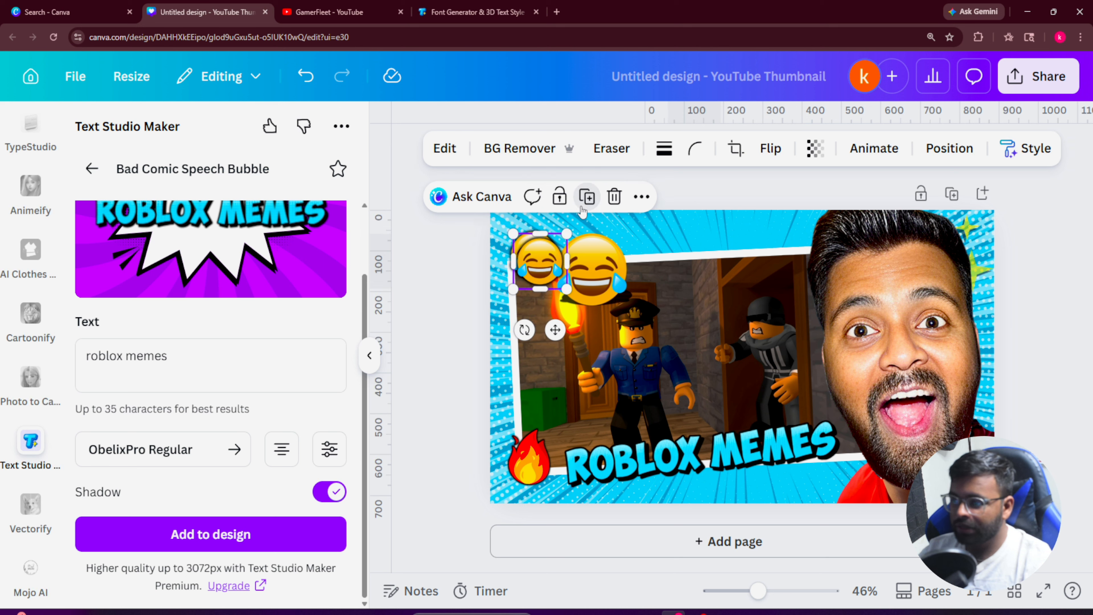
pyautogui.moveTo(550, 270); pyautogui.dragTo(819, 482)
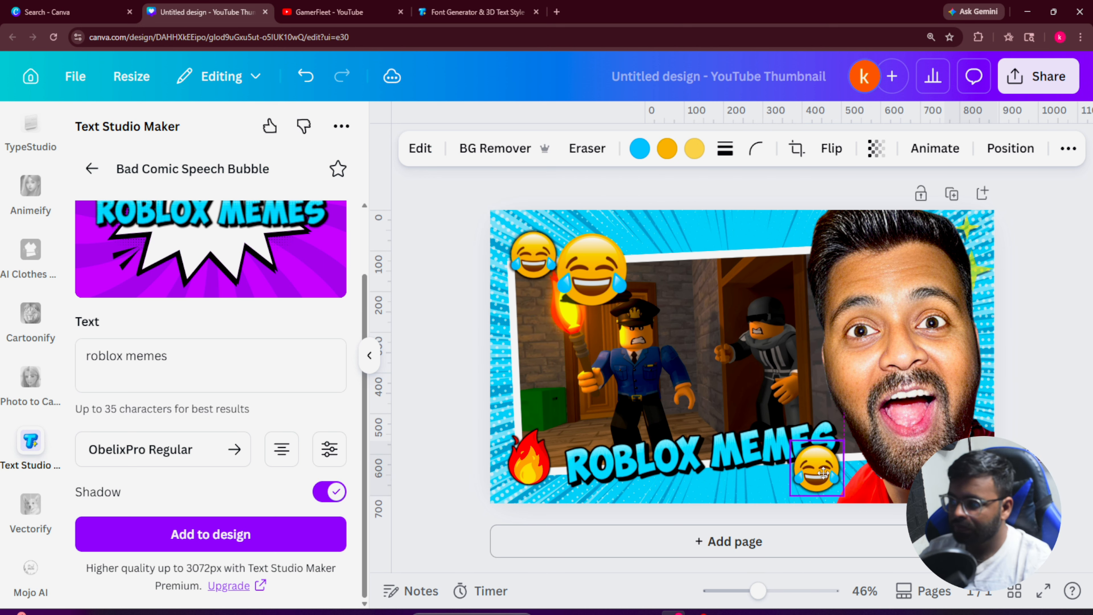
pyautogui.hotkey('ctrl', '[')
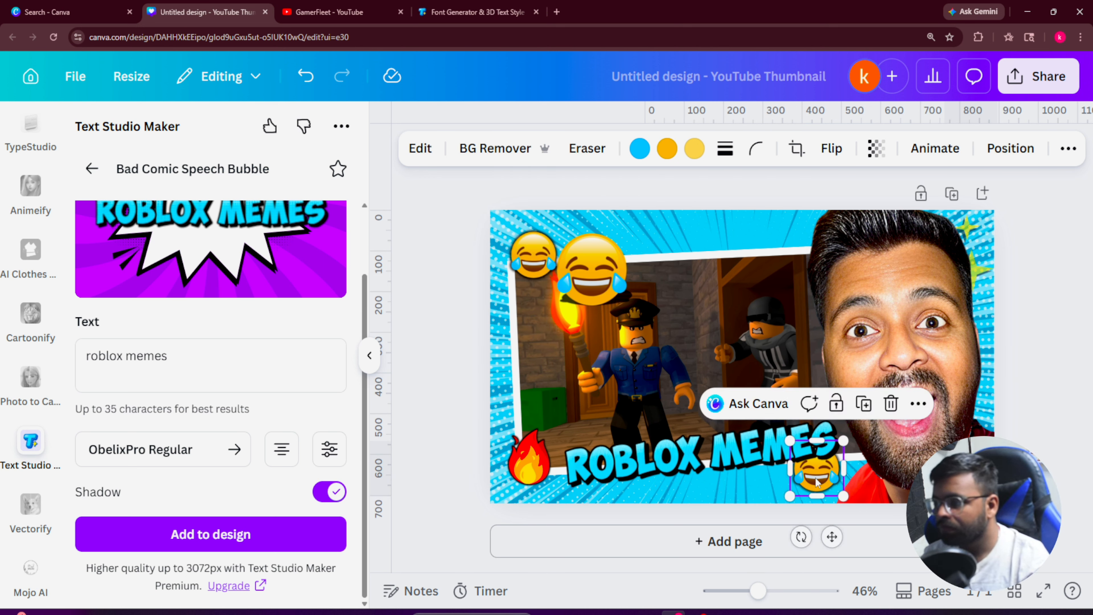
pyautogui.click(1075, 316)
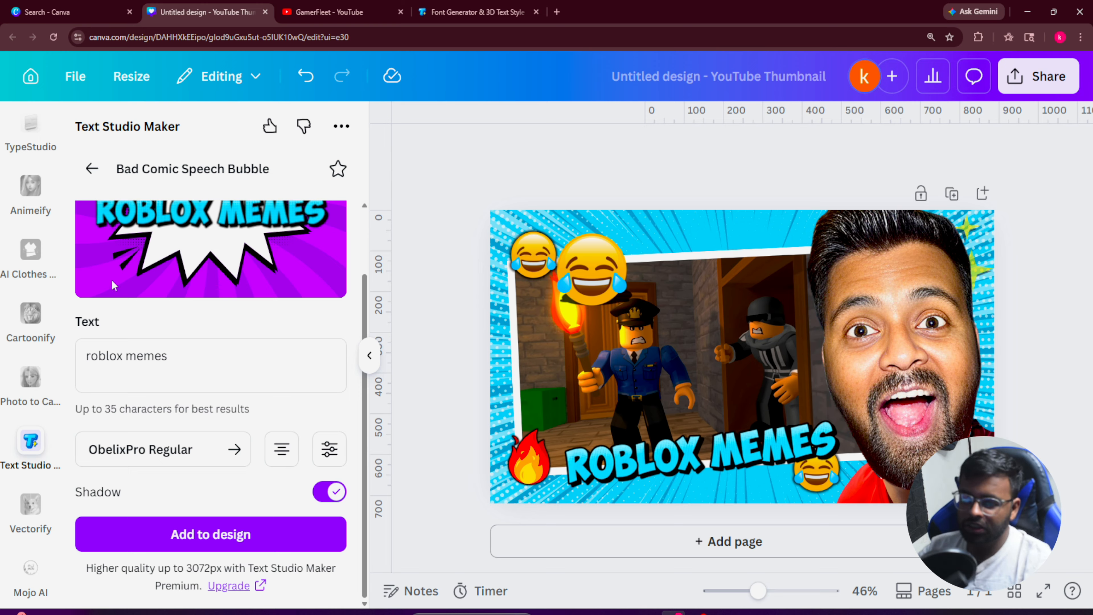
# - Duplicate the larger laughing emoji and place the copy at the thumbnail's top edge beside the face, partly cut off by the canvas
pyautogui.click(600, 309)
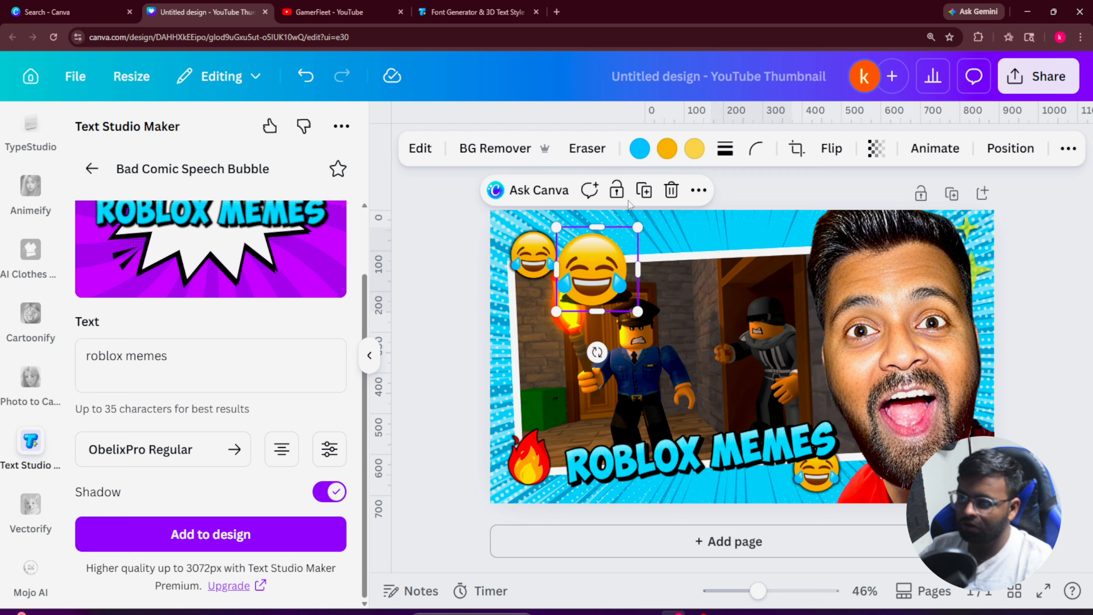
pyautogui.click(644, 190)
pyautogui.moveTo(624, 273); pyautogui.dragTo(753, 183)
pyautogui.click(1014, 306)
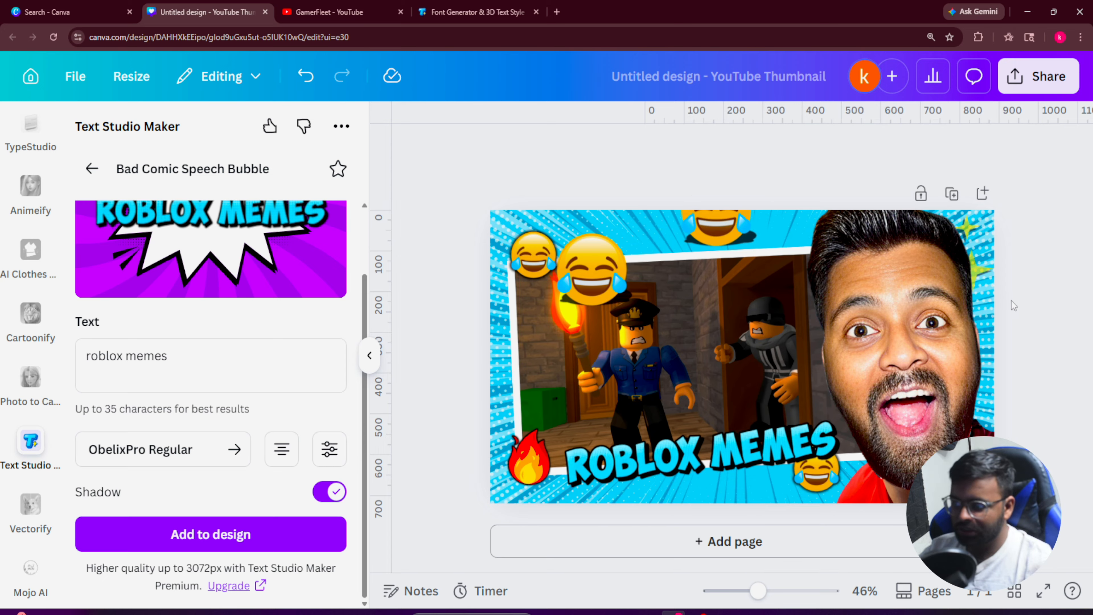
# - Enlarge the framed Roblox scene toward the upper-left and raise the larger laughing emoji slightly above the police officer's head
pyautogui.click(753, 280)
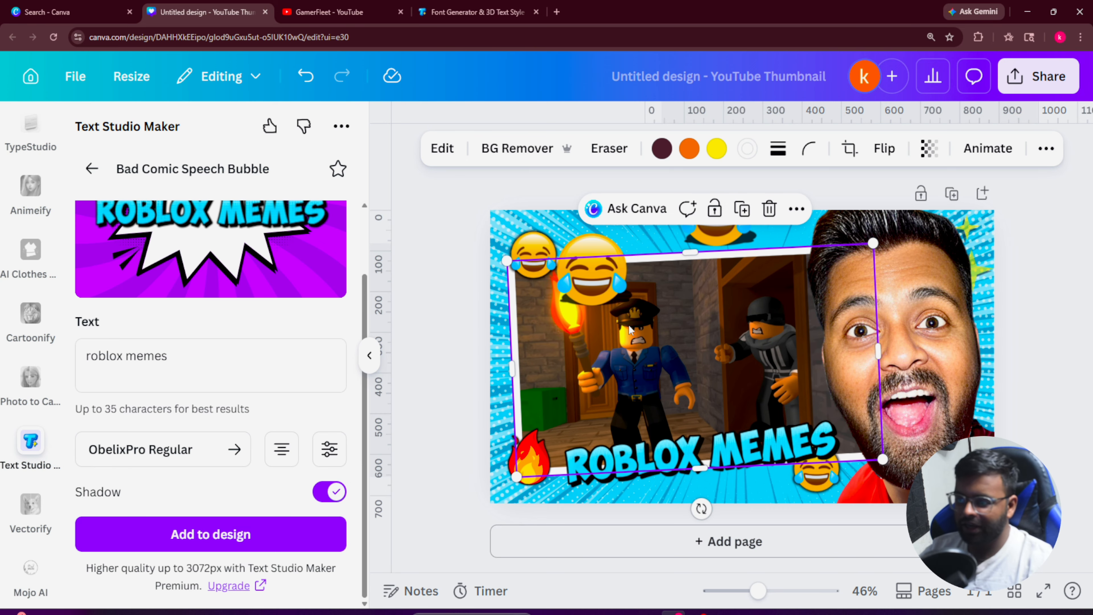
pyautogui.moveTo(507, 260); pyautogui.dragTo(499, 254)
pyautogui.click(624, 269)
pyautogui.moveTo(624, 269); pyautogui.dragTo(626, 255)
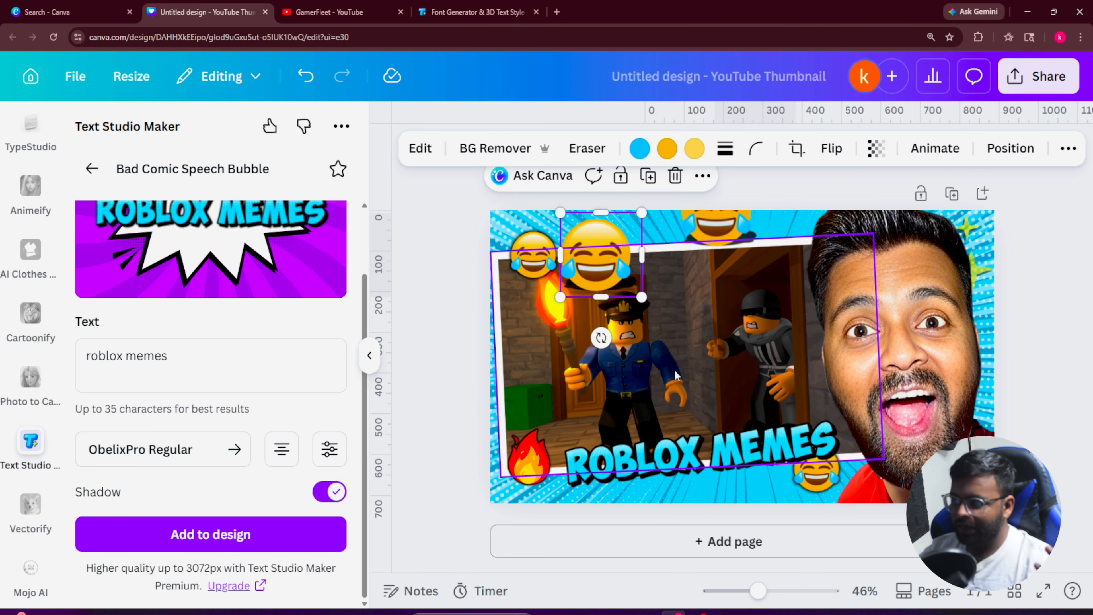
# - Lower the title slightly and give it a black Glow shadow with size 25 and intensity 59
pyautogui.click(705, 453)
pyautogui.moveTo(704, 452); pyautogui.dragTo(701, 462)
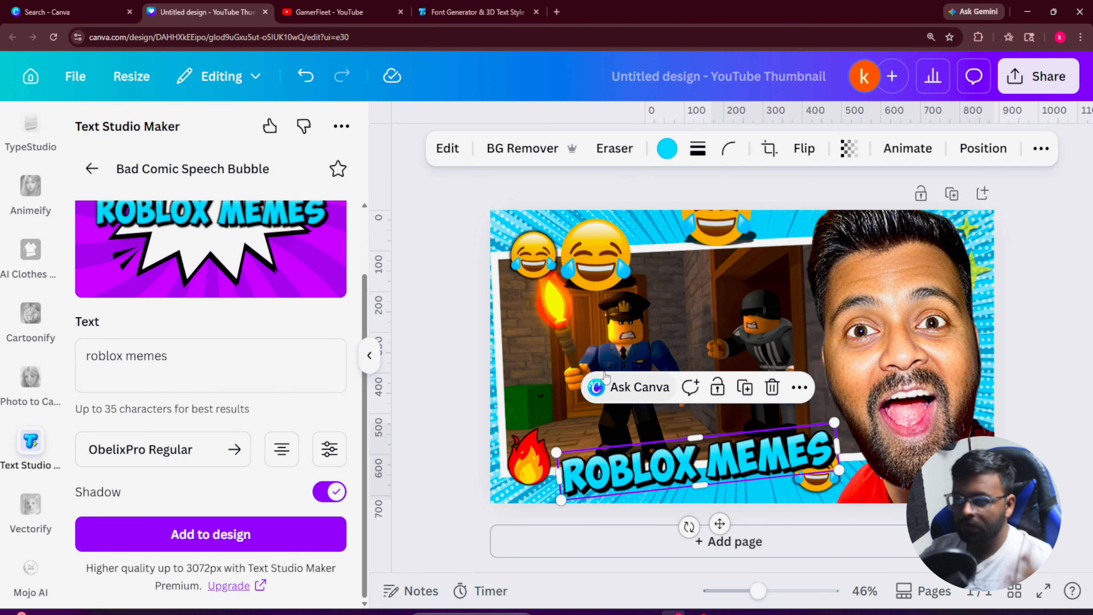
pyautogui.click(448, 148)
pyautogui.scroll(-10, 127, 499)
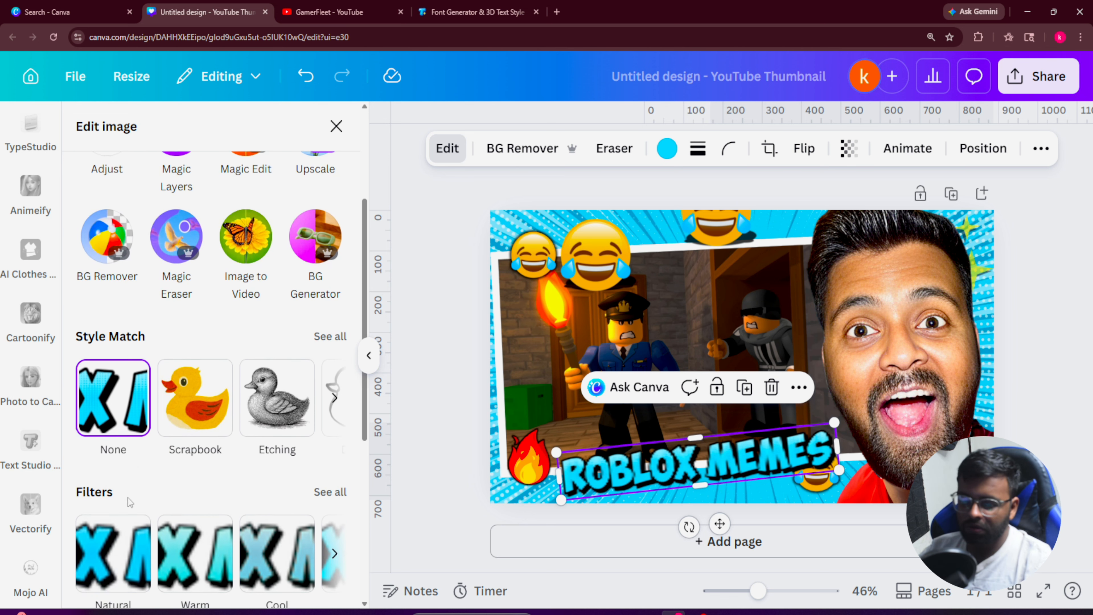
pyautogui.click(174, 534)
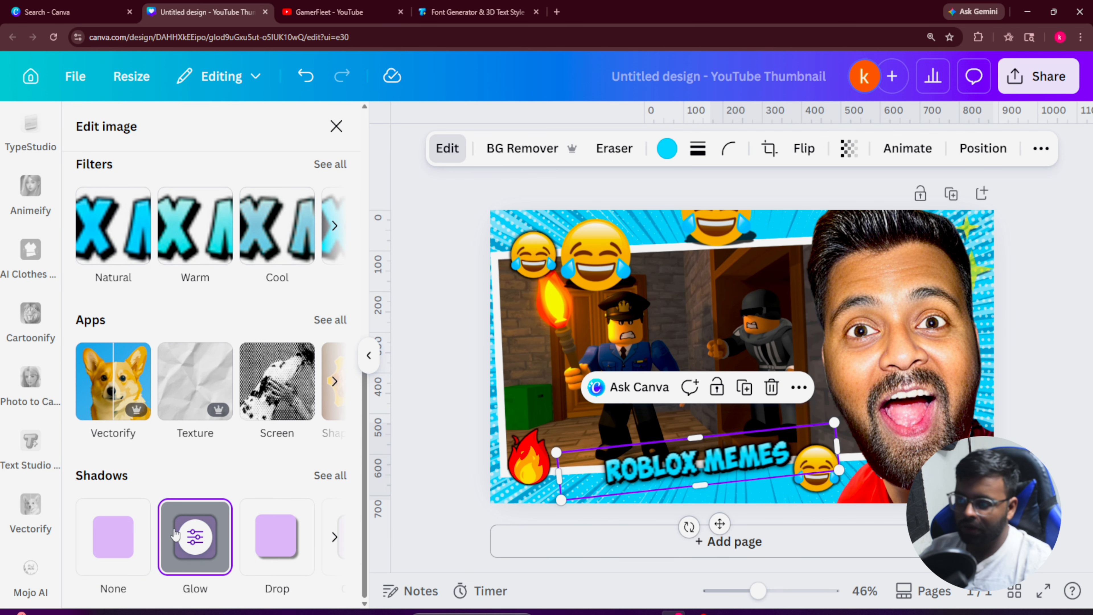
pyautogui.click(197, 525)
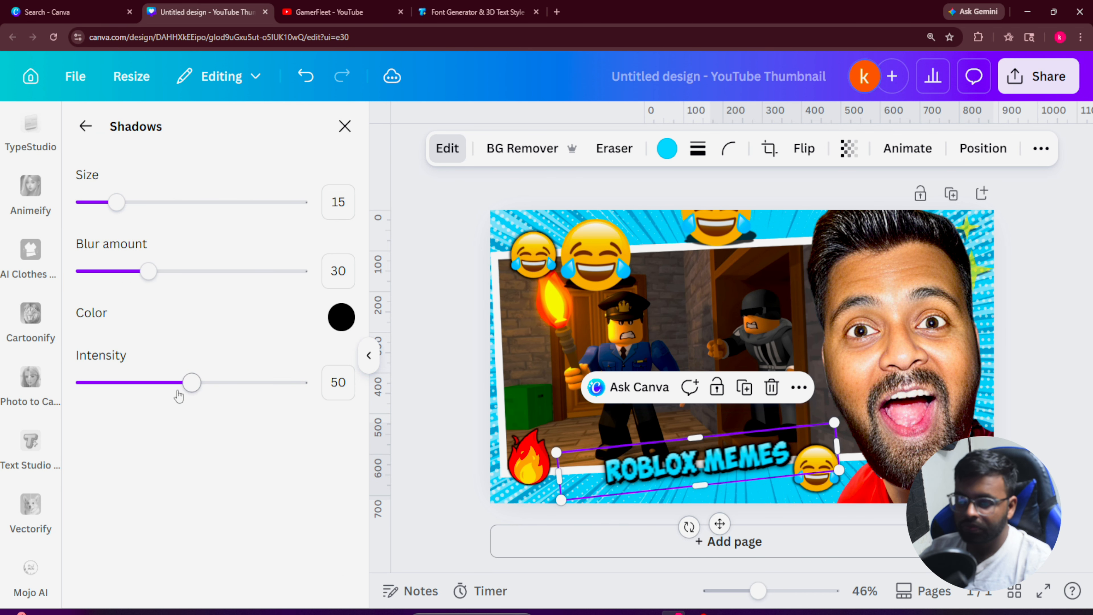
pyautogui.moveTo(192, 382); pyautogui.dragTo(210, 382)
pyautogui.moveTo(116, 202); pyautogui.dragTo(138, 202)
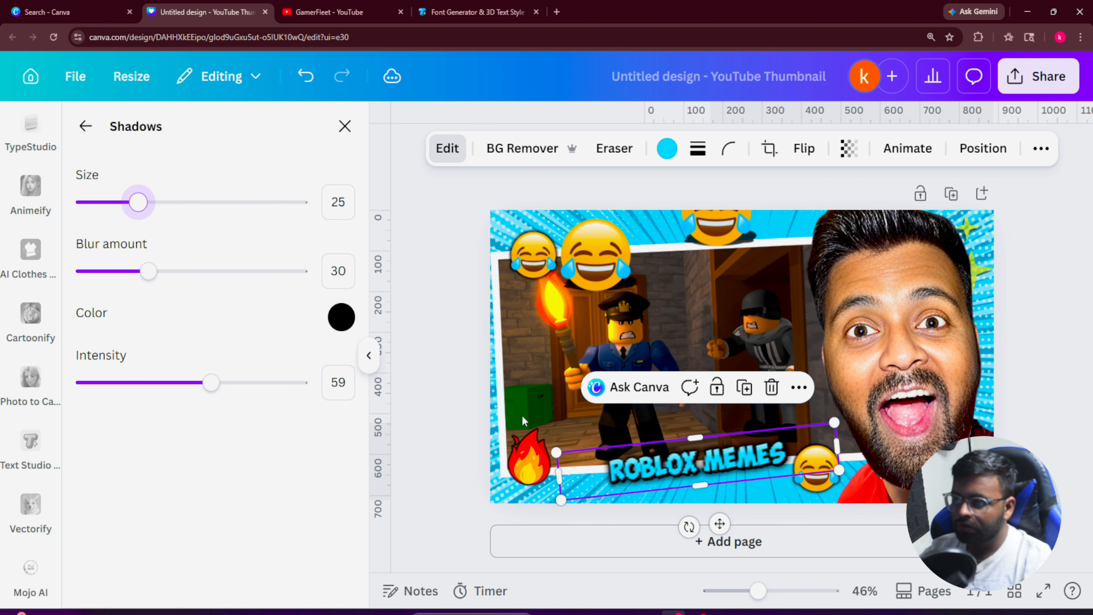
# - Enlarge the title so its lettering stretches from the fire emoji to the edge of the face
pyautogui.moveTo(557, 452); pyautogui.dragTo(530, 406)
pyautogui.moveTo(835, 412); pyautogui.dragTo(861, 411)
pyautogui.click(1046, 408)
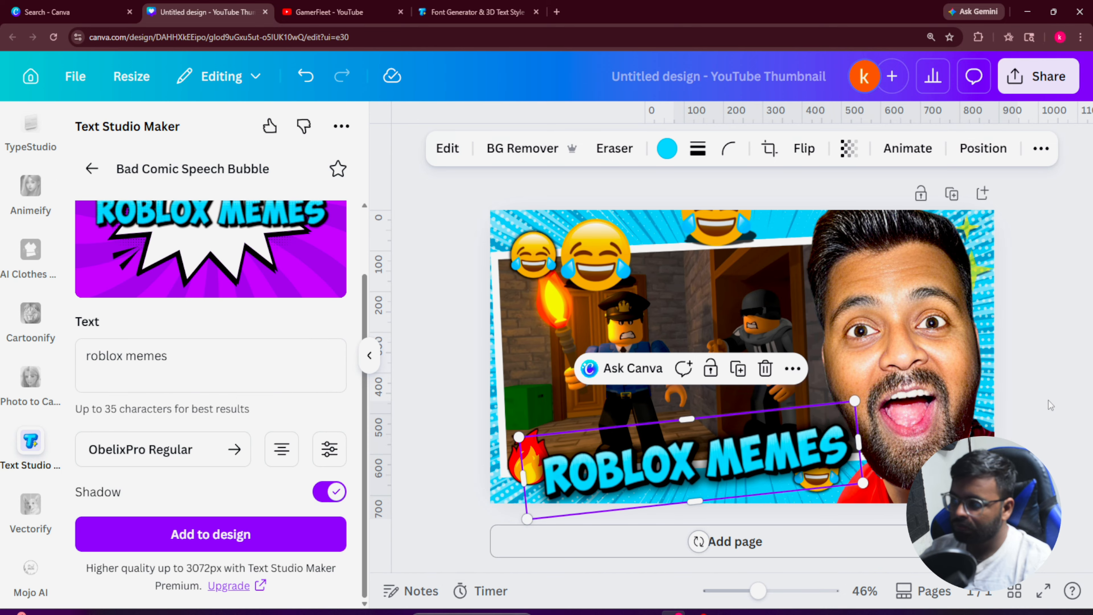